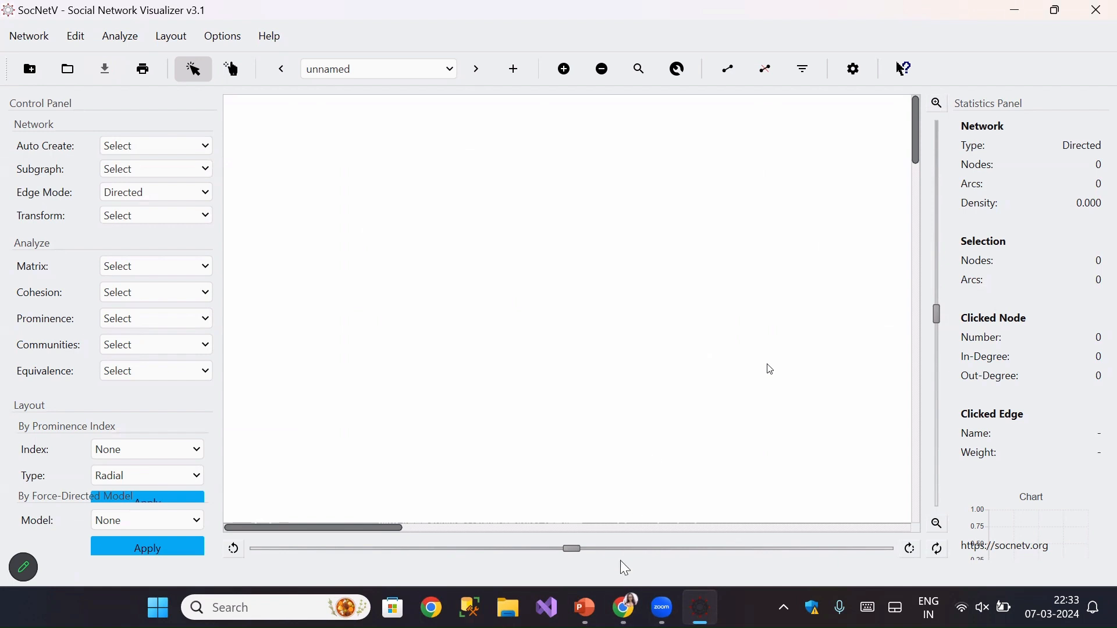
# Step: View the SocNetV website in the browser and switch back to the SocNetV window
pyautogui.moveTo(625, 608)
pyautogui.click(601, 546)
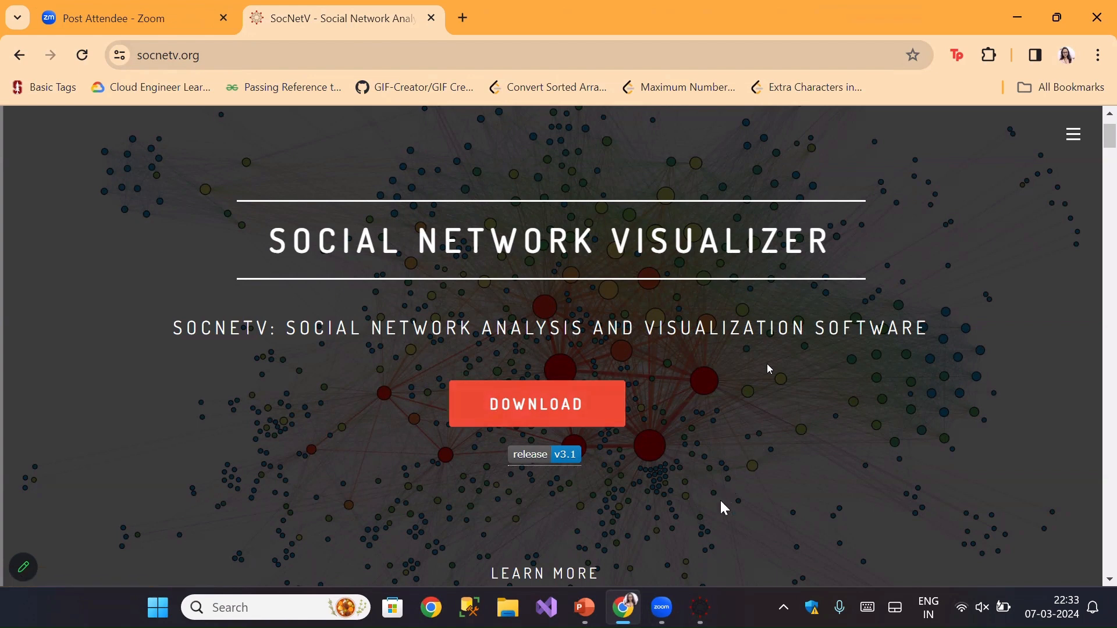
pyautogui.moveTo(708, 608)
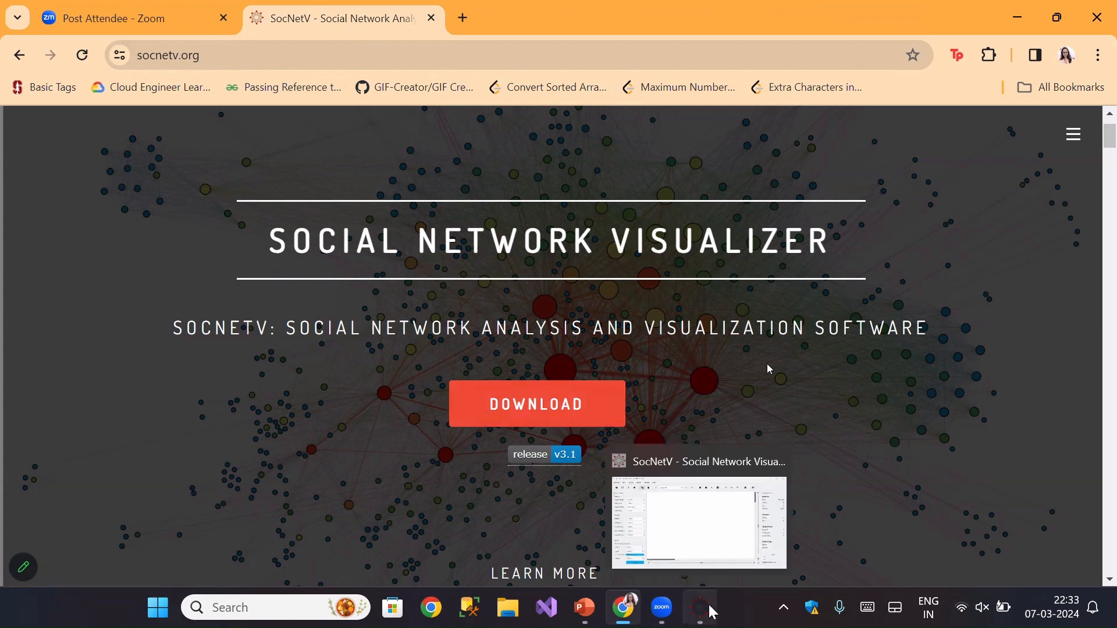
pyautogui.click(691, 522)
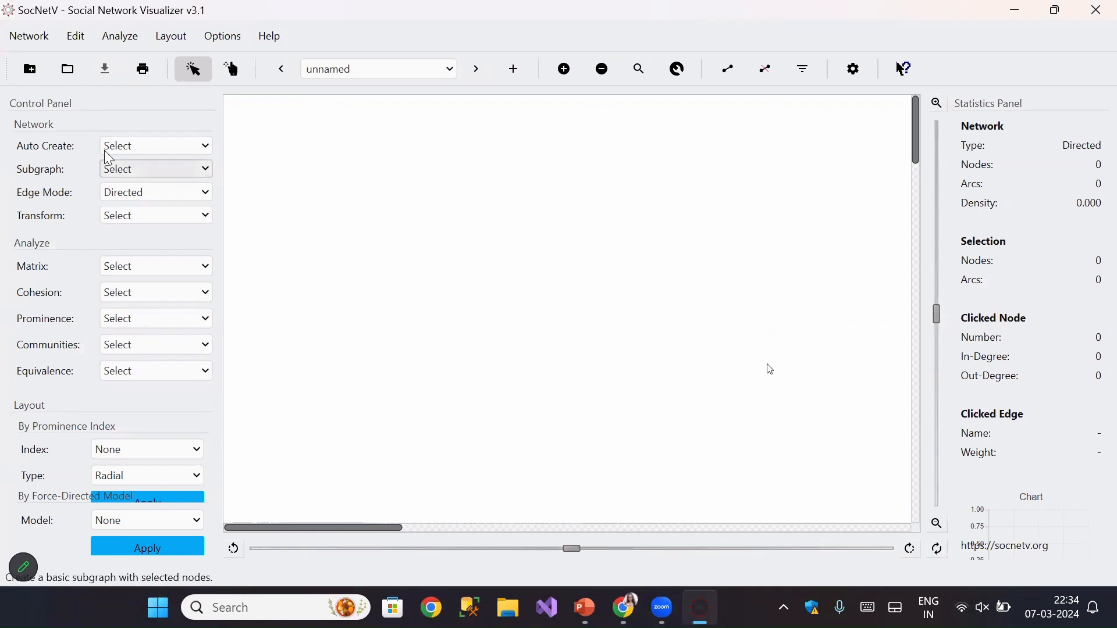
# Step: Generate a random undirected d-regular network with 20 nodes and degree 3
pyautogui.click(34, 38)
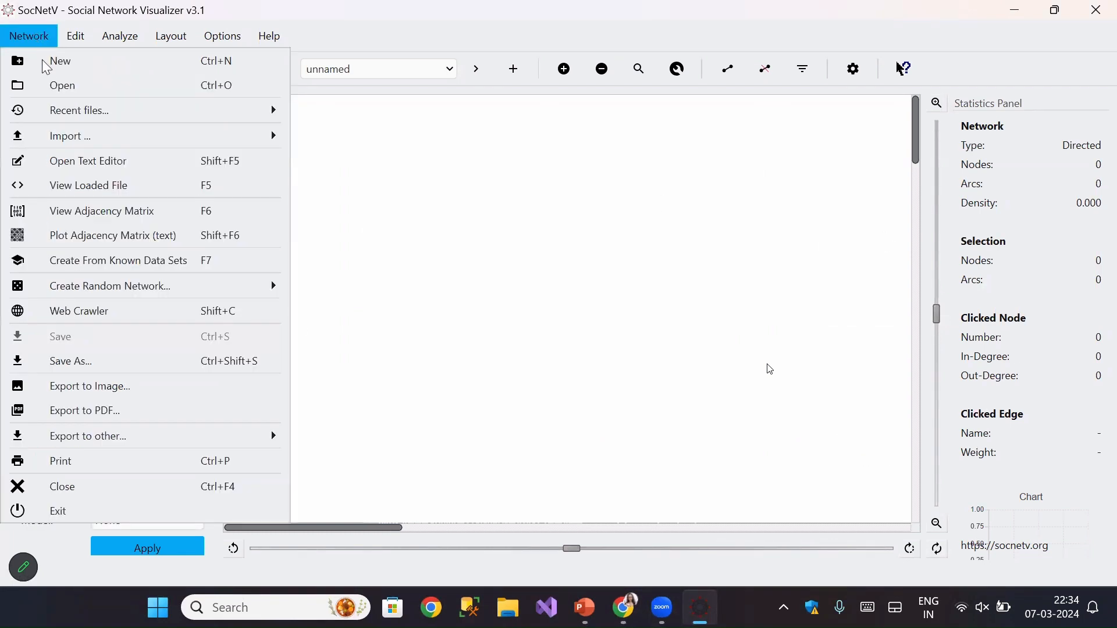
pyautogui.moveTo(109, 288)
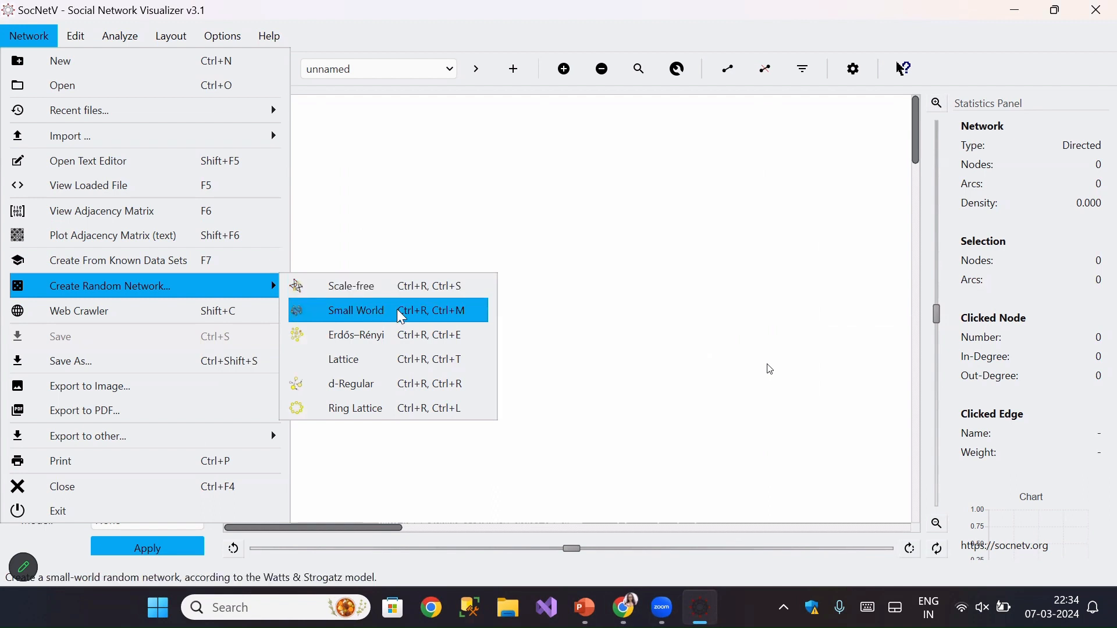
pyautogui.click(375, 388)
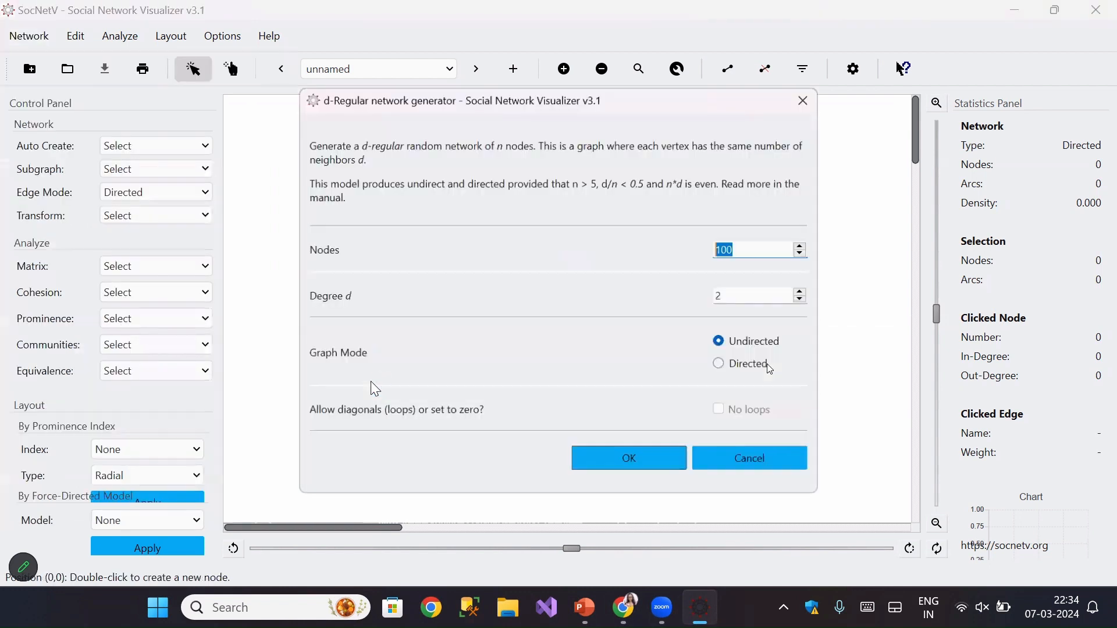
pyautogui.click(765, 254)
pyautogui.press('BackSpace')
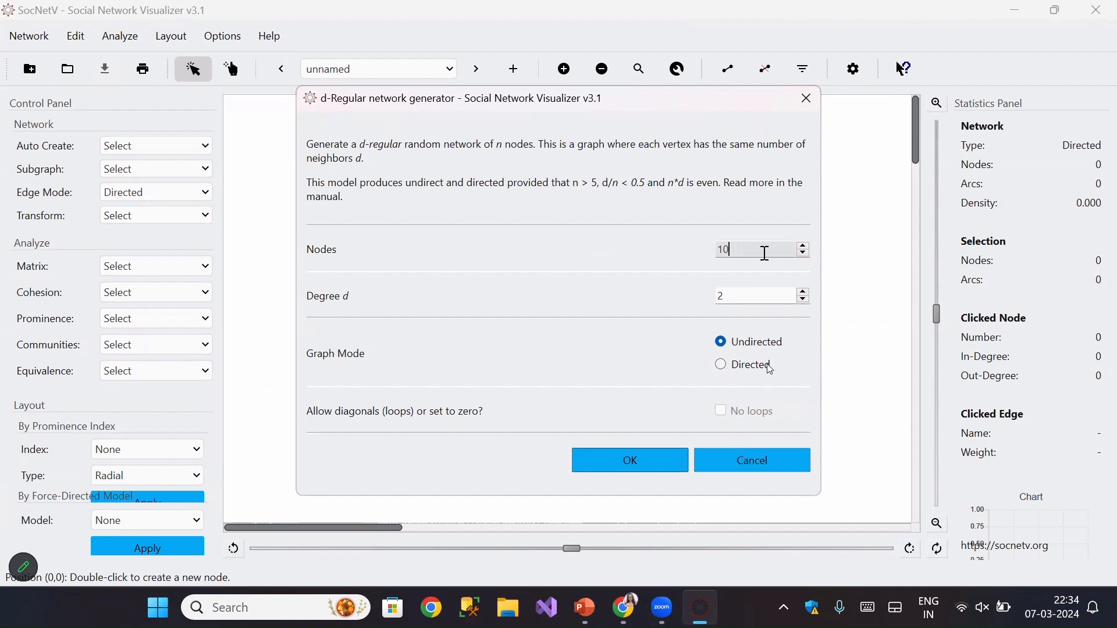
pyautogui.write('2')
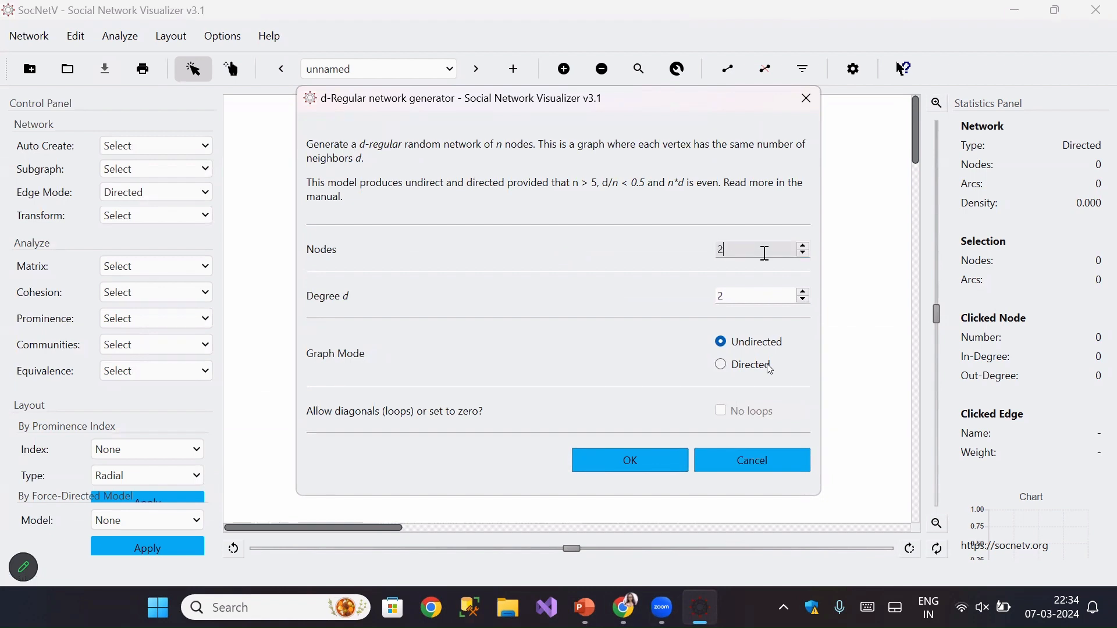
pyautogui.write('0')
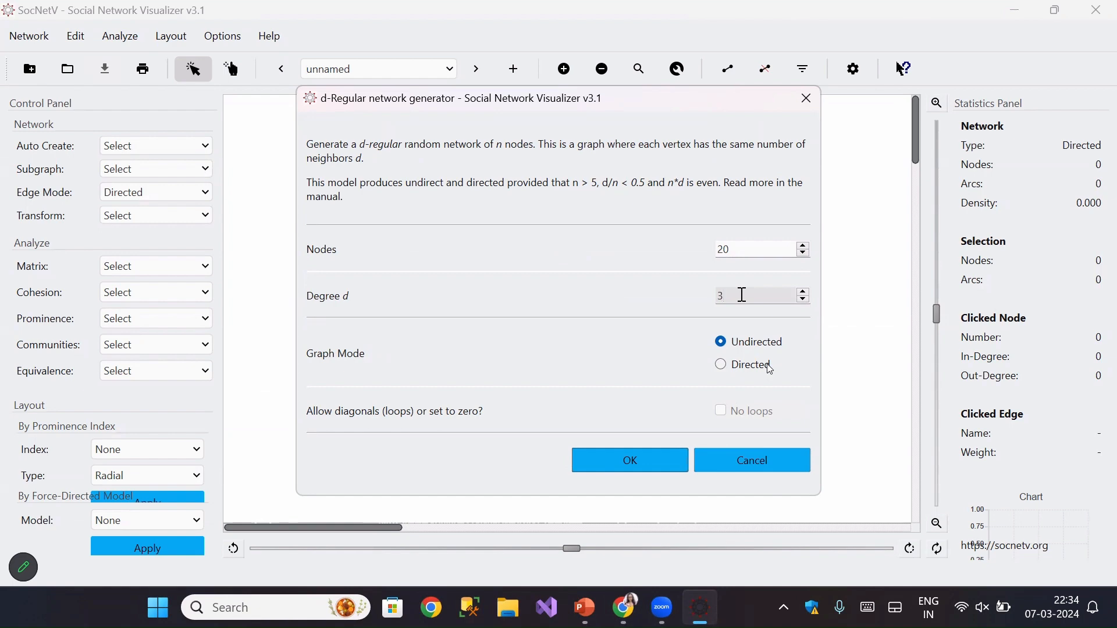
pyautogui.click(743, 295)
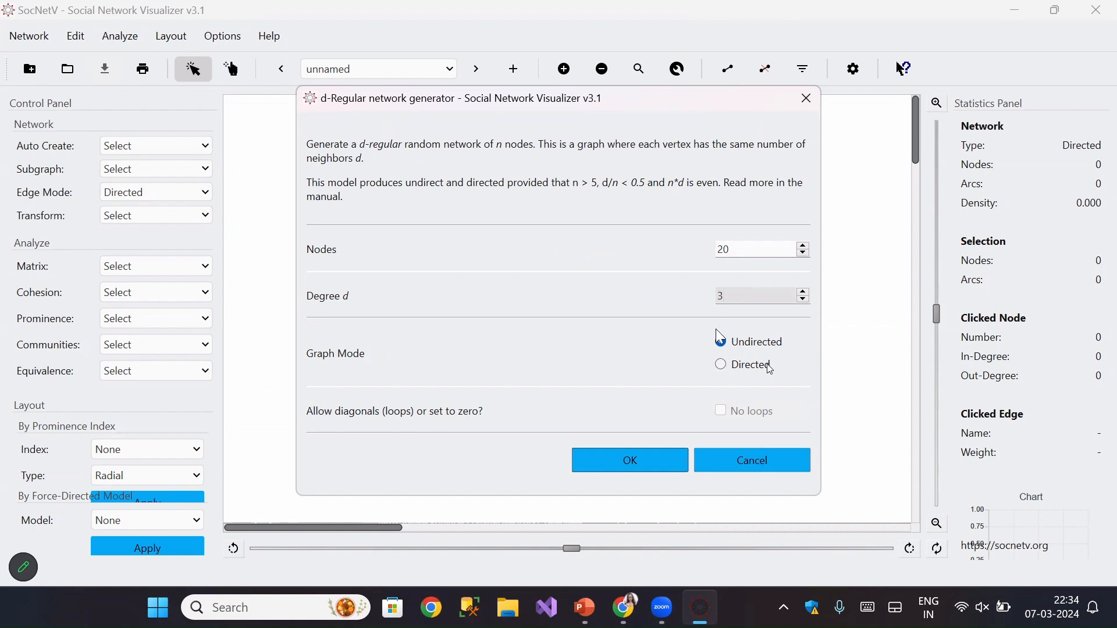
pyautogui.click(663, 465)
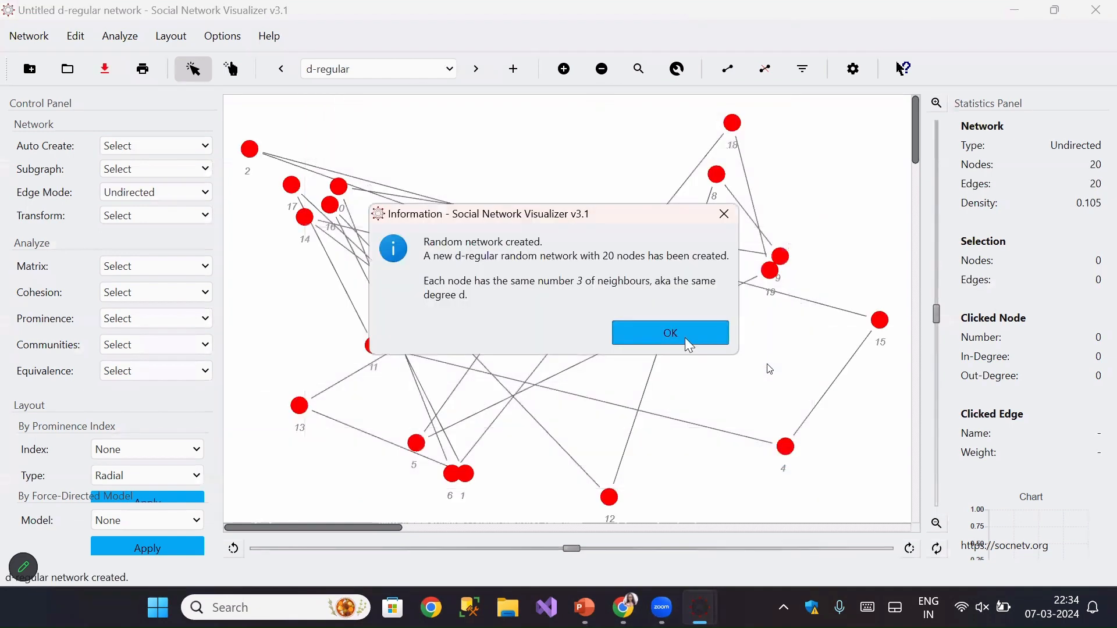
pyautogui.click(687, 339)
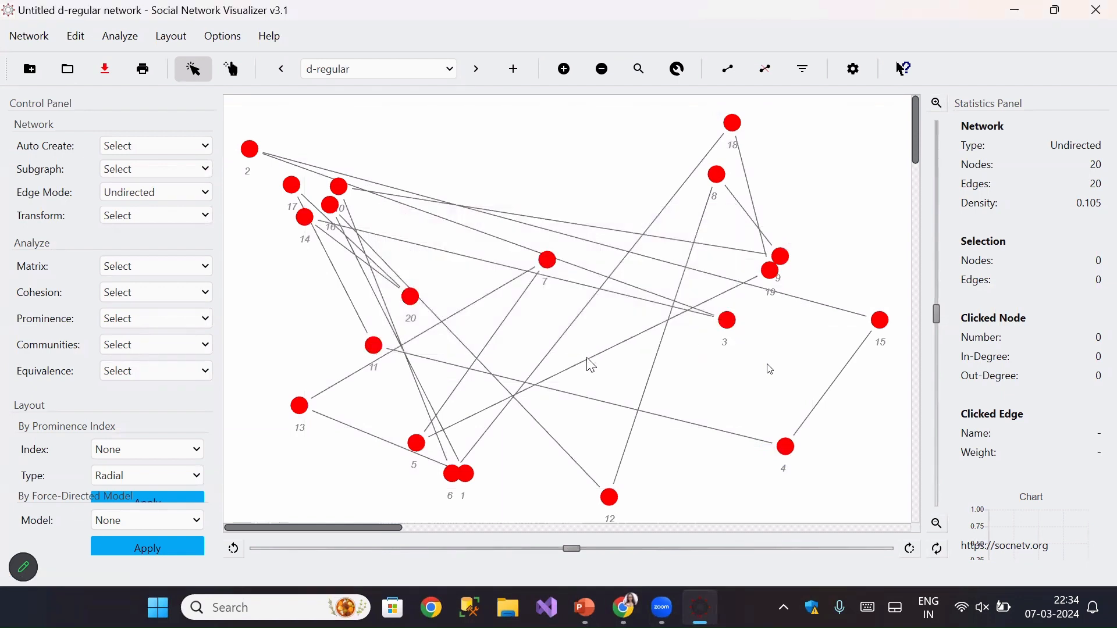
# Step: In the properties of node 7, set the node size to 8 and the color to light cyan
pyautogui.click(550, 265)
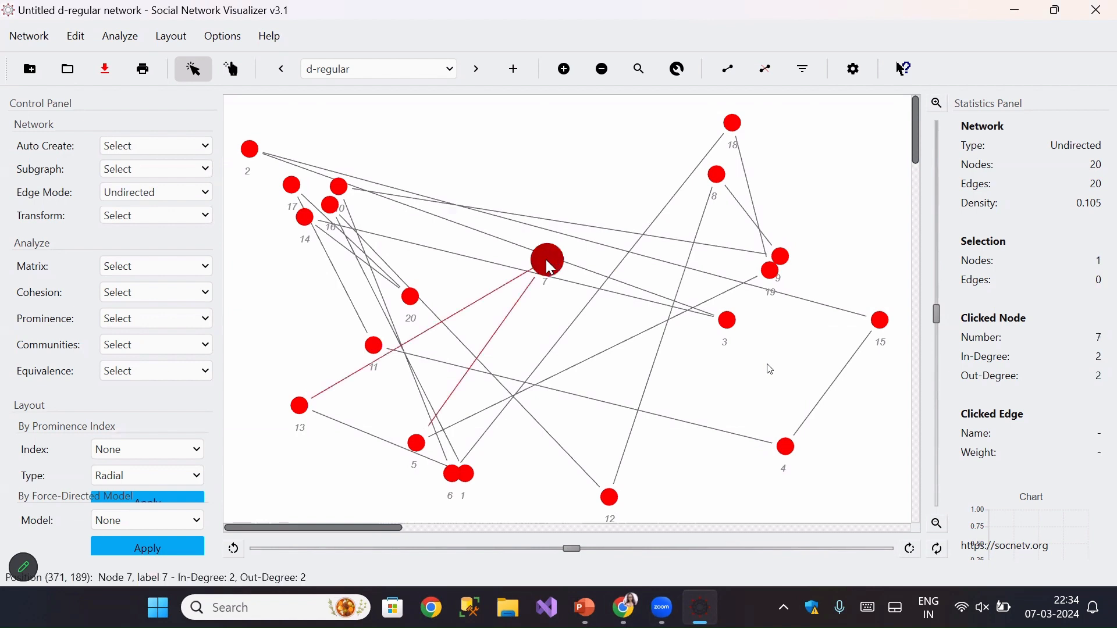
pyautogui.rightClick(547, 261)
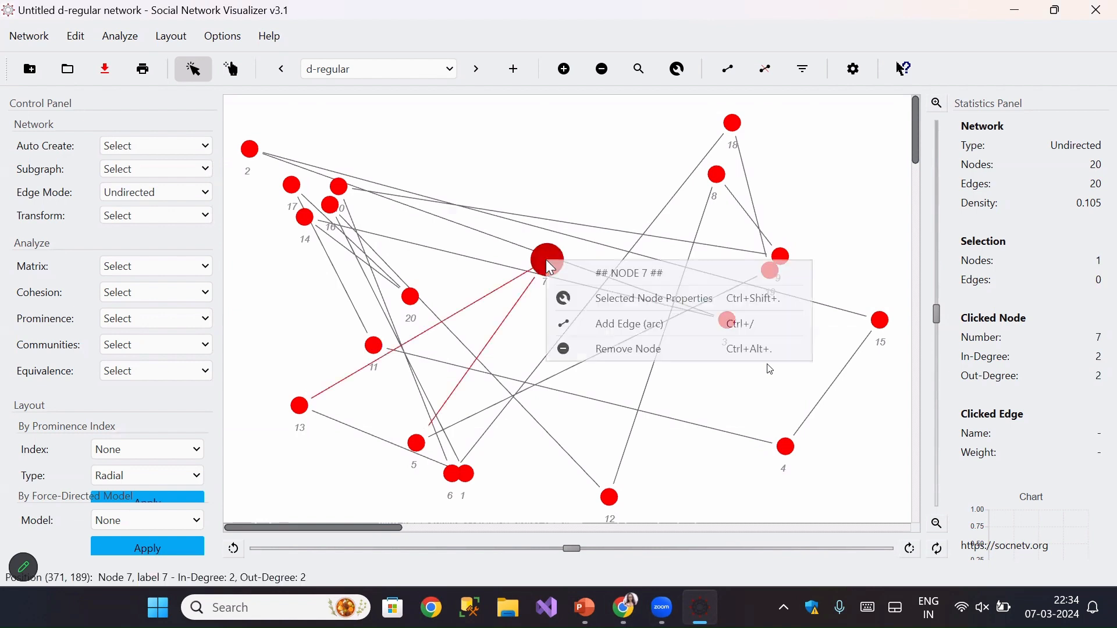
pyautogui.click(593, 297)
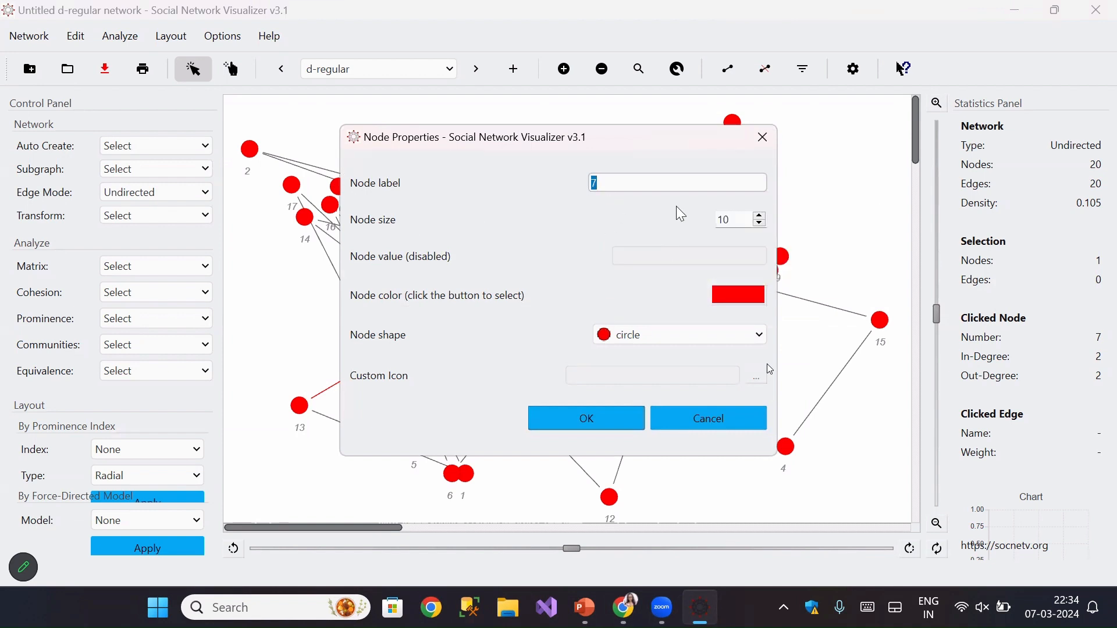
pyautogui.click(759, 223)
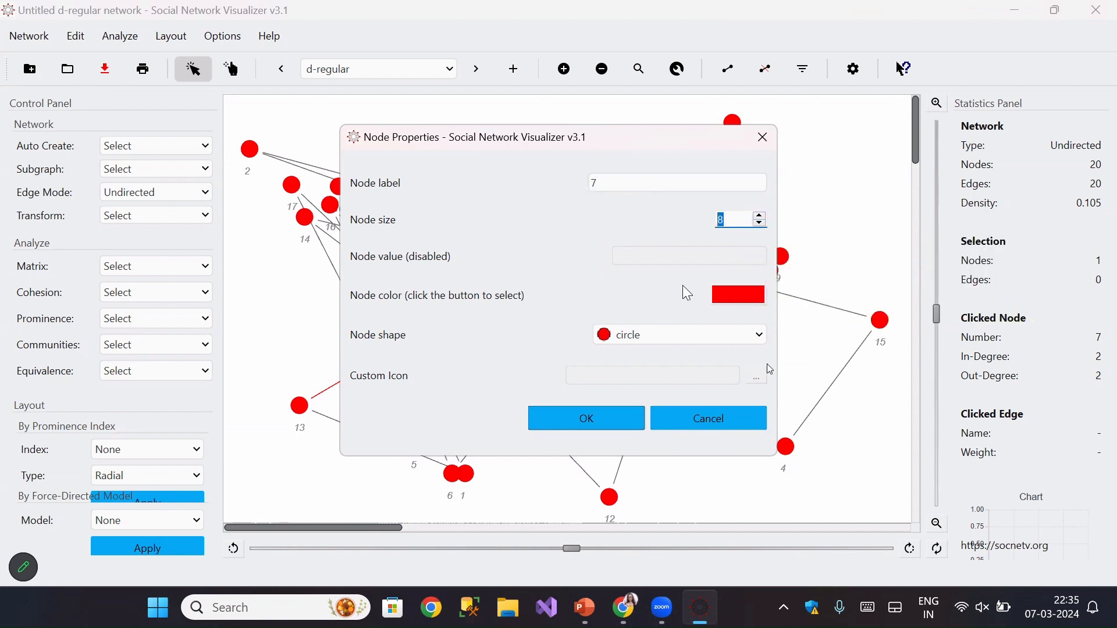
pyautogui.click(735, 296)
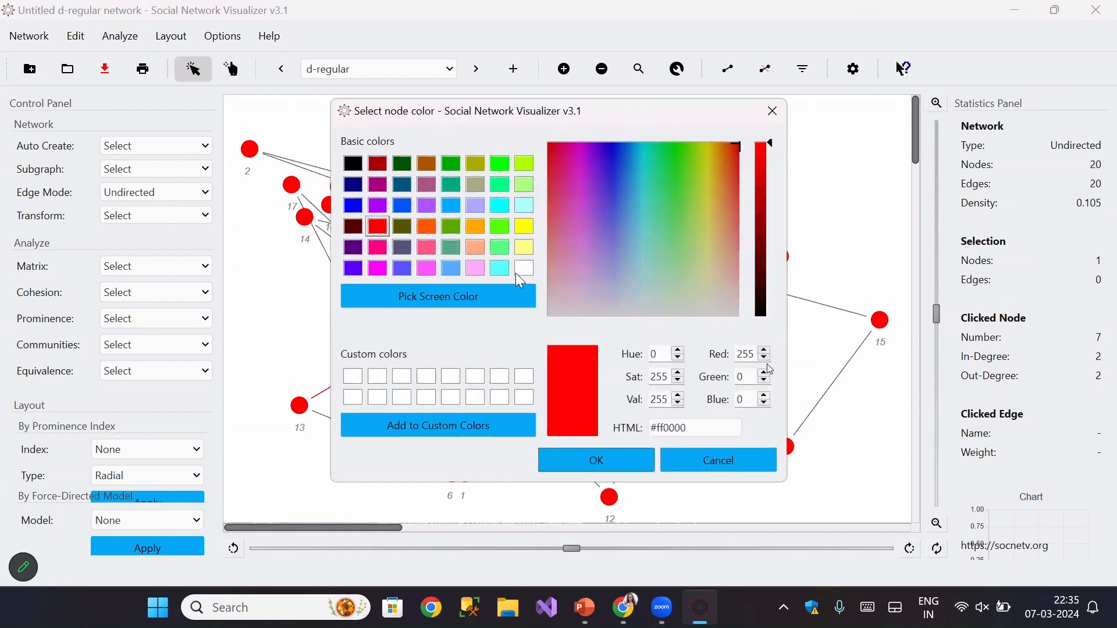
pyautogui.click(501, 268)
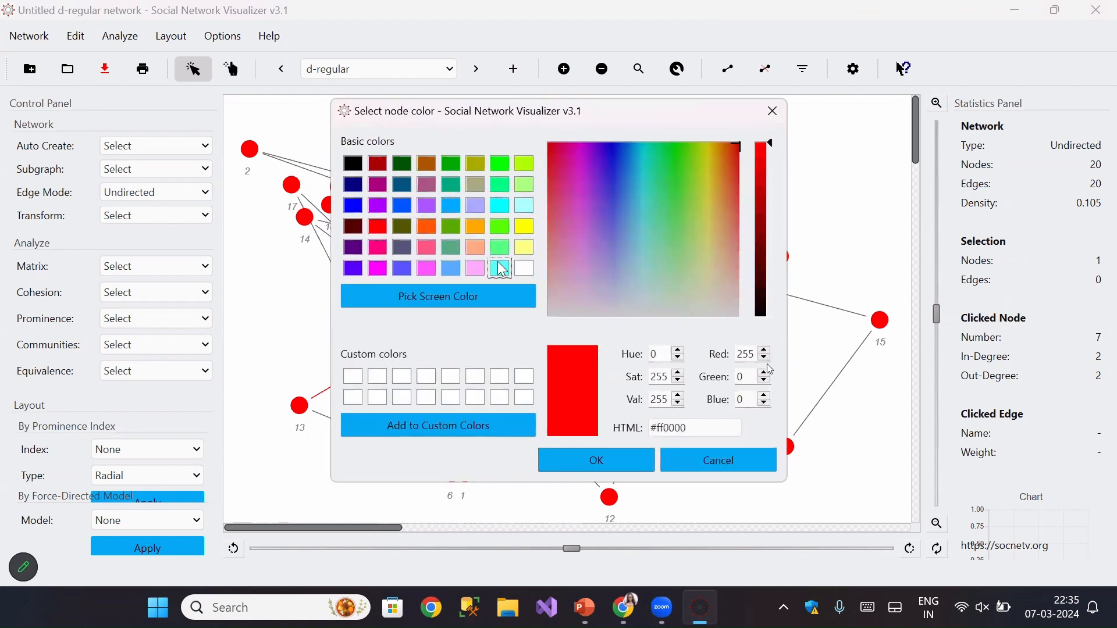
pyautogui.click(584, 459)
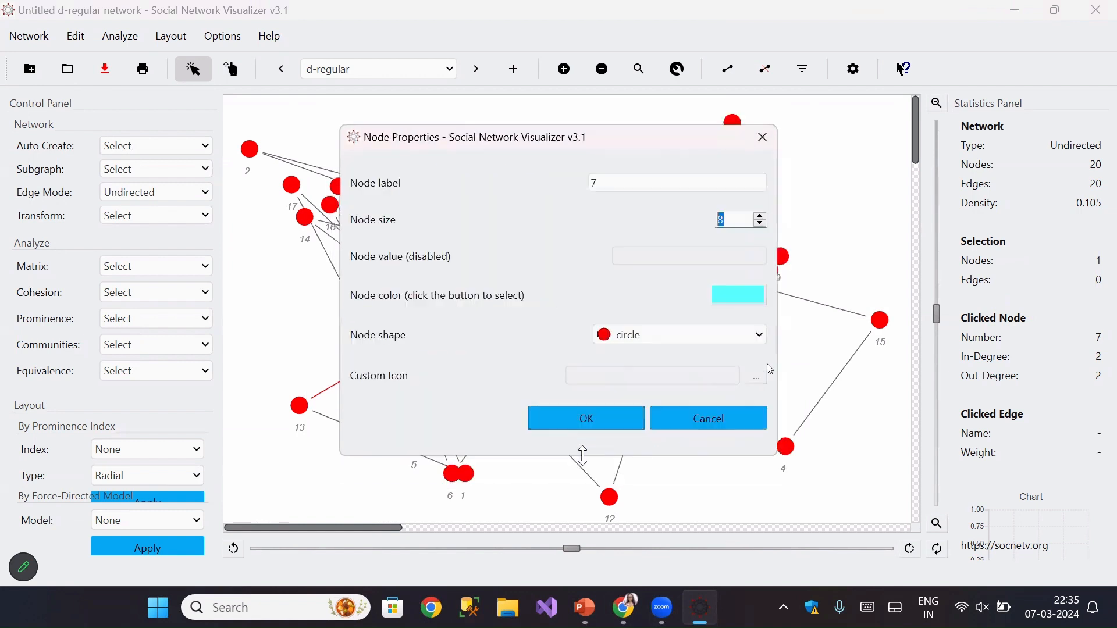
# Step: Change the shape of node 7 to triangle and apply its properties
pyautogui.click(734, 334)
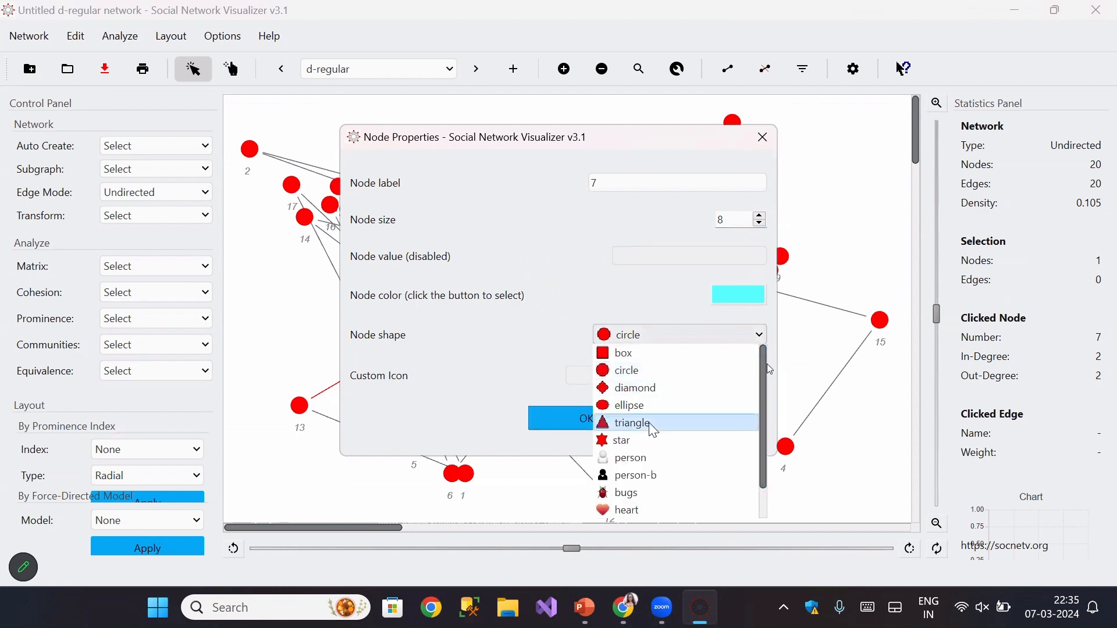
pyautogui.click(650, 423)
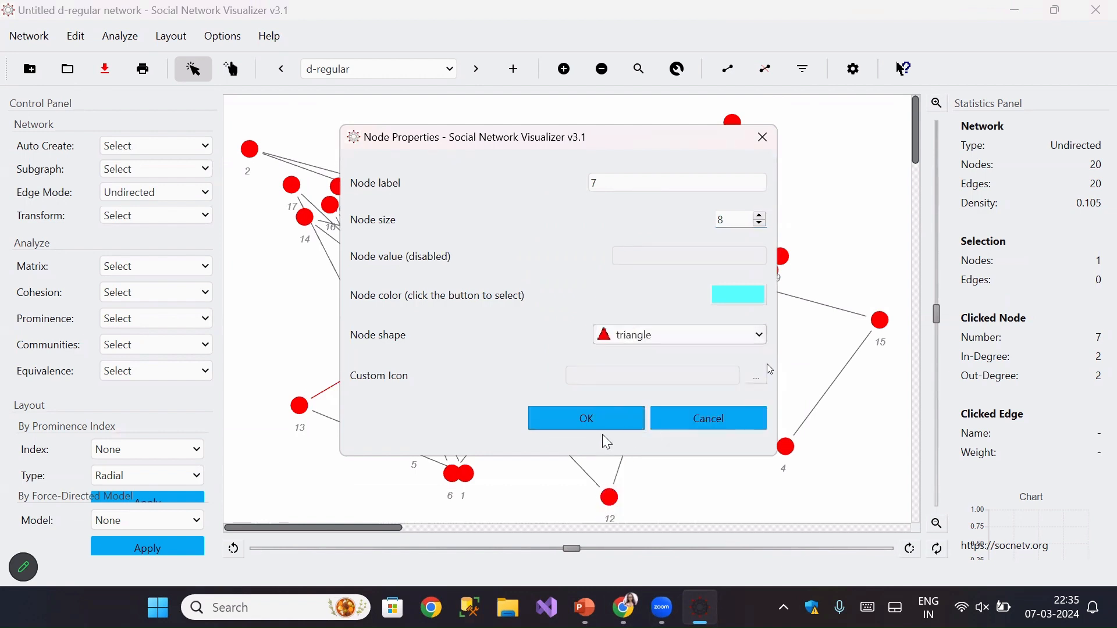
pyautogui.click(569, 421)
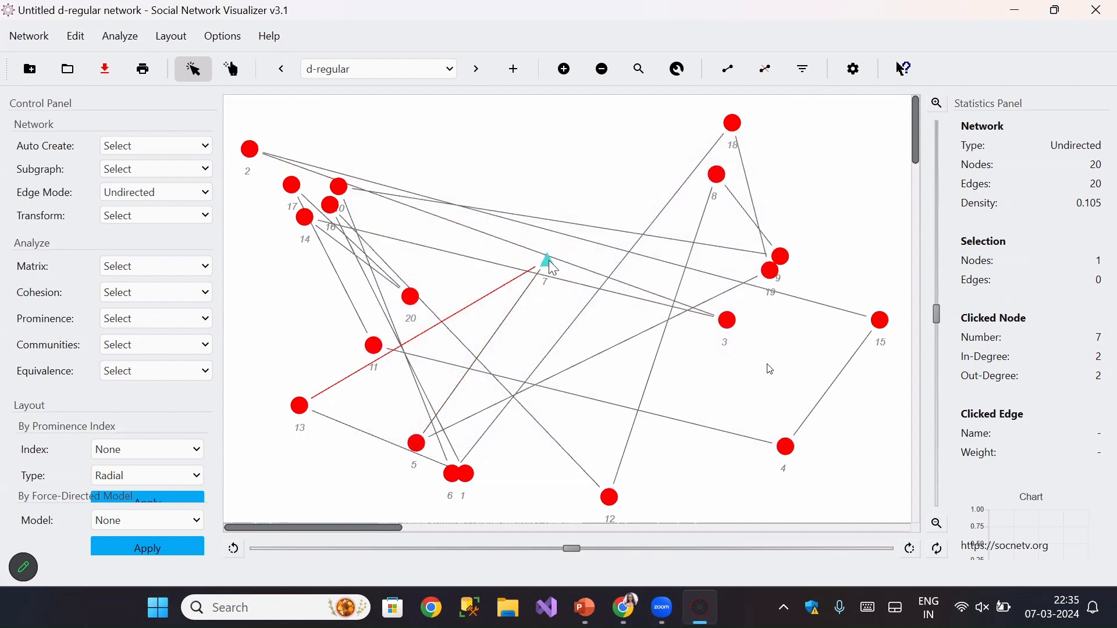
# Step: Add three new randomly positioned nodes to the network
pyautogui.click(565, 74)
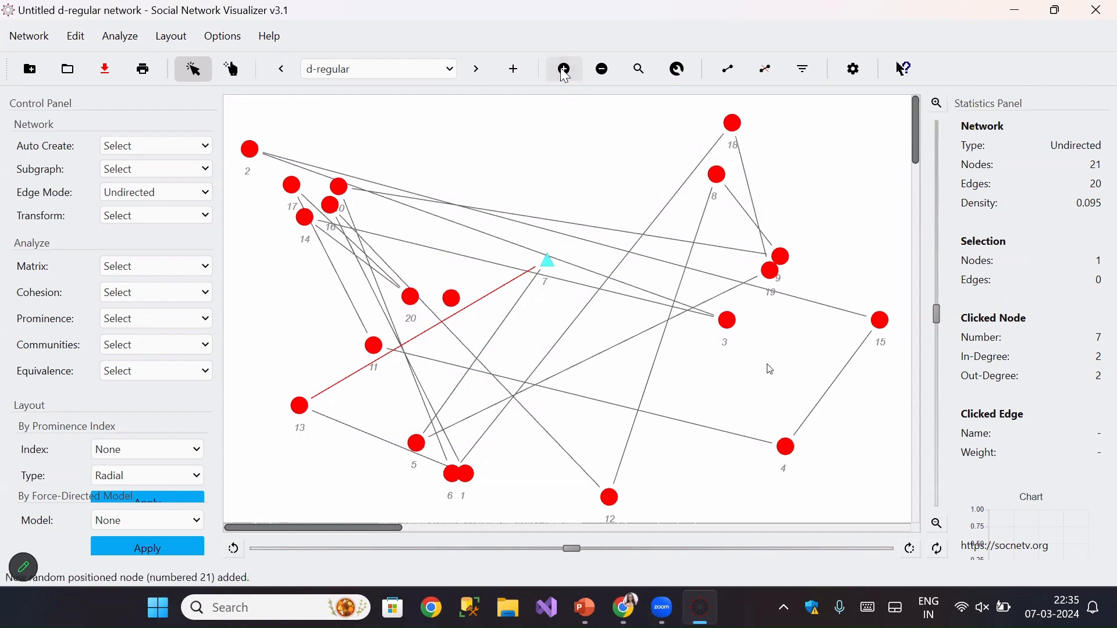
pyautogui.click(565, 75)
pyautogui.click(567, 75)
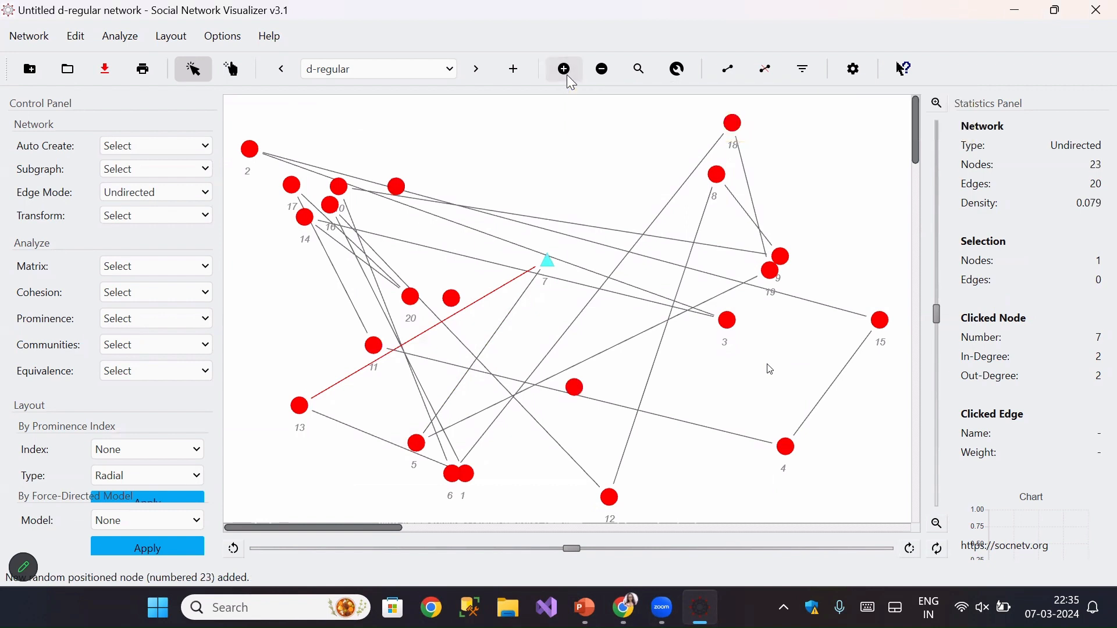
# Step: Remove the selected node 7 and node 1 from the network
pyautogui.click(600, 80)
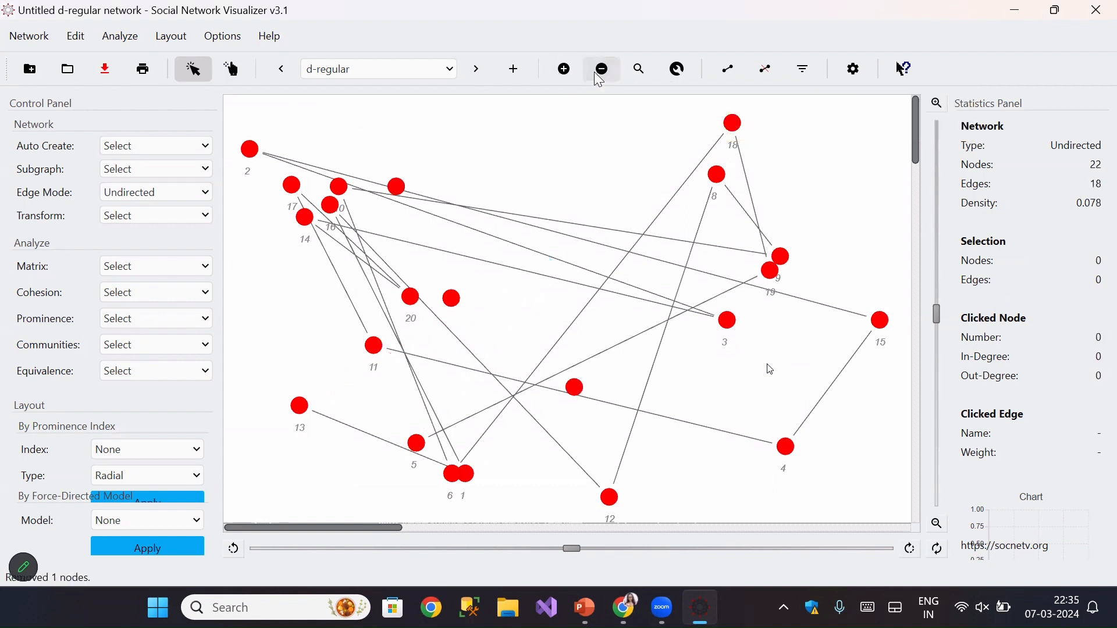
pyautogui.click(603, 80)
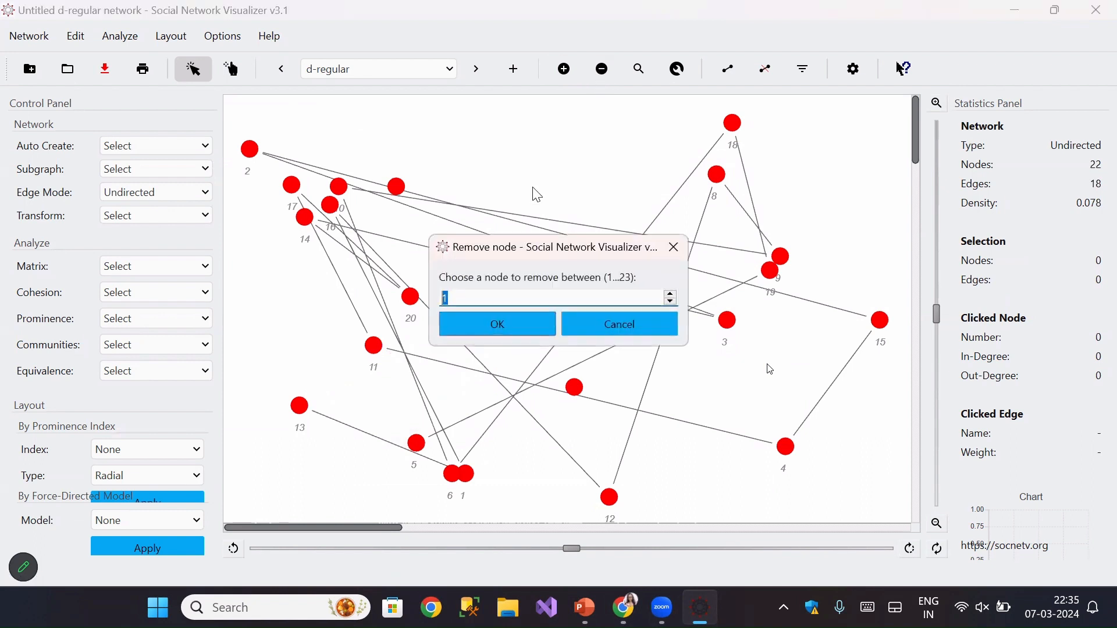
pyautogui.click(468, 298)
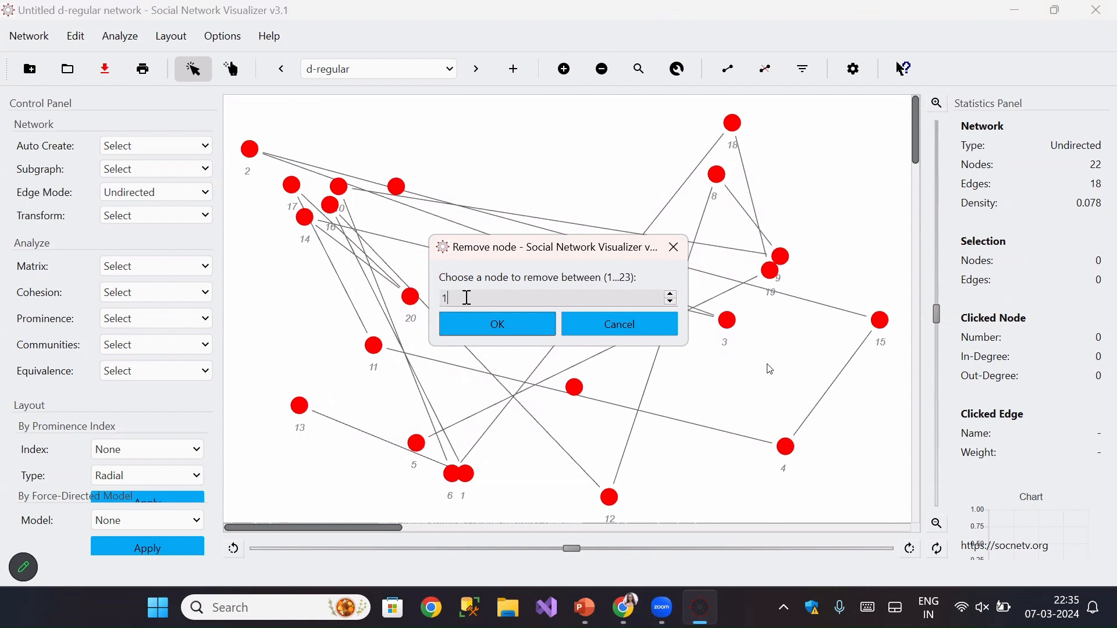
pyautogui.click(483, 315)
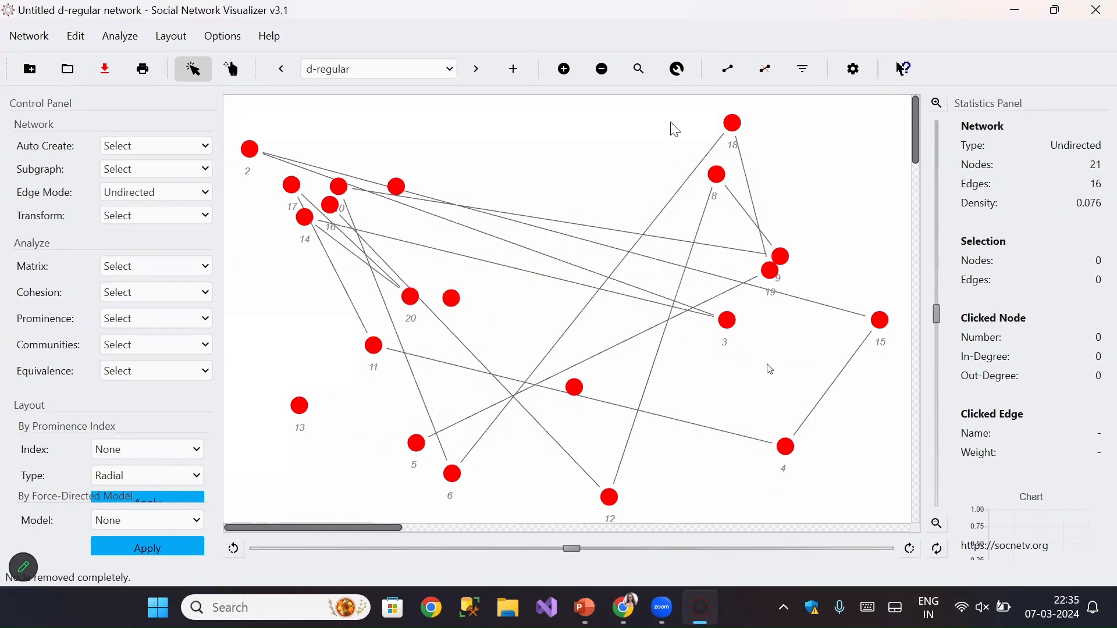
# Step: Review the properties of node 2 and the options for finding nodes, leaving everything as it is
pyautogui.click(678, 70)
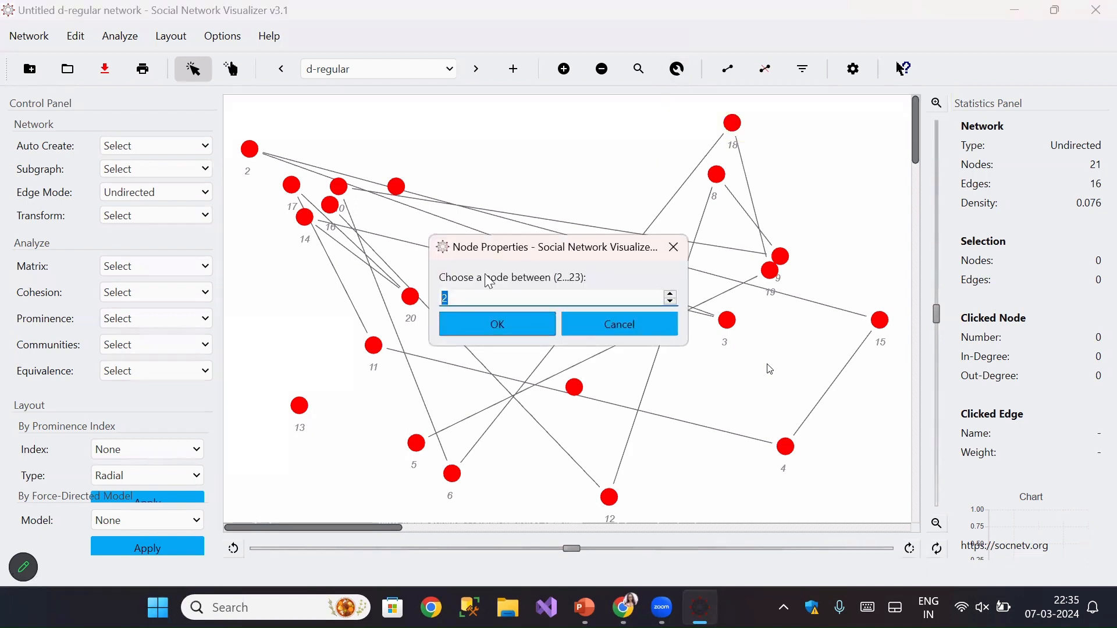
pyautogui.click(489, 320)
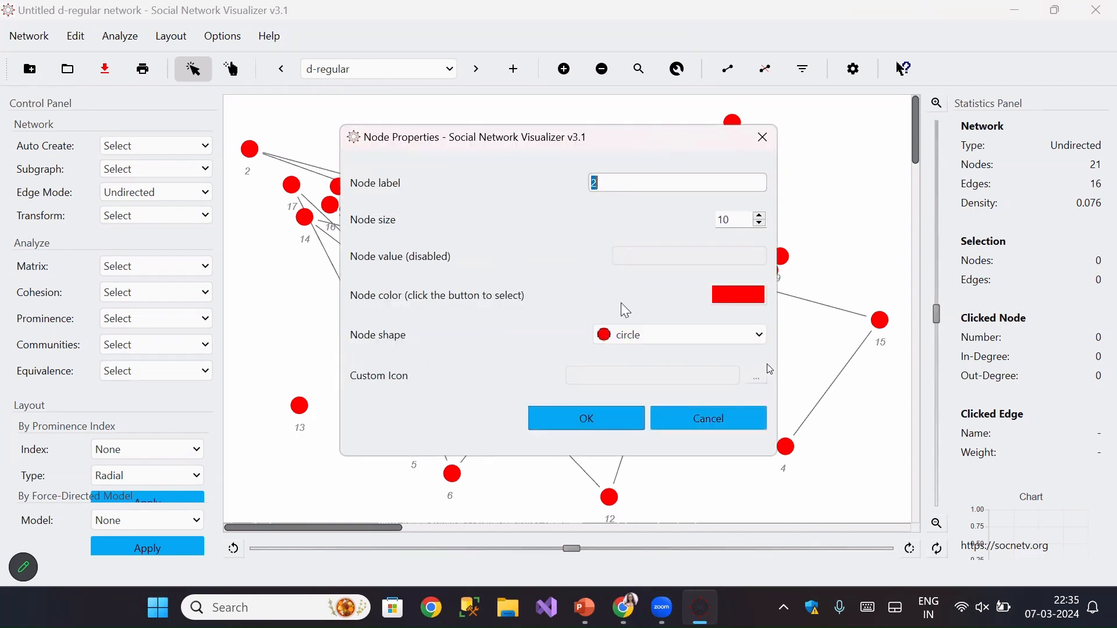
pyautogui.click(594, 428)
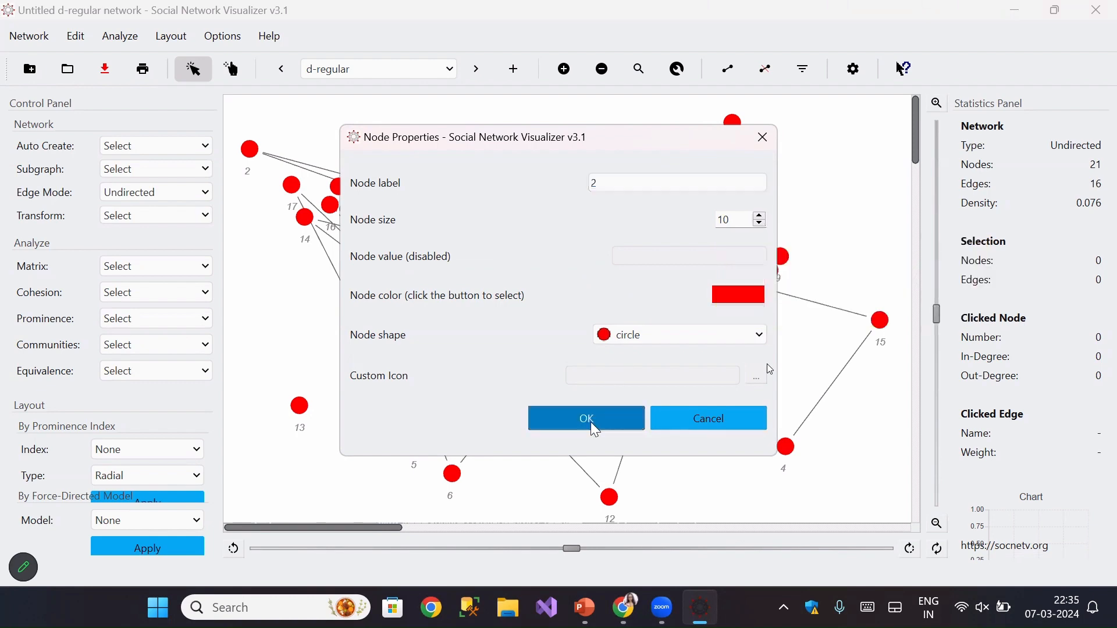
pyautogui.click(640, 70)
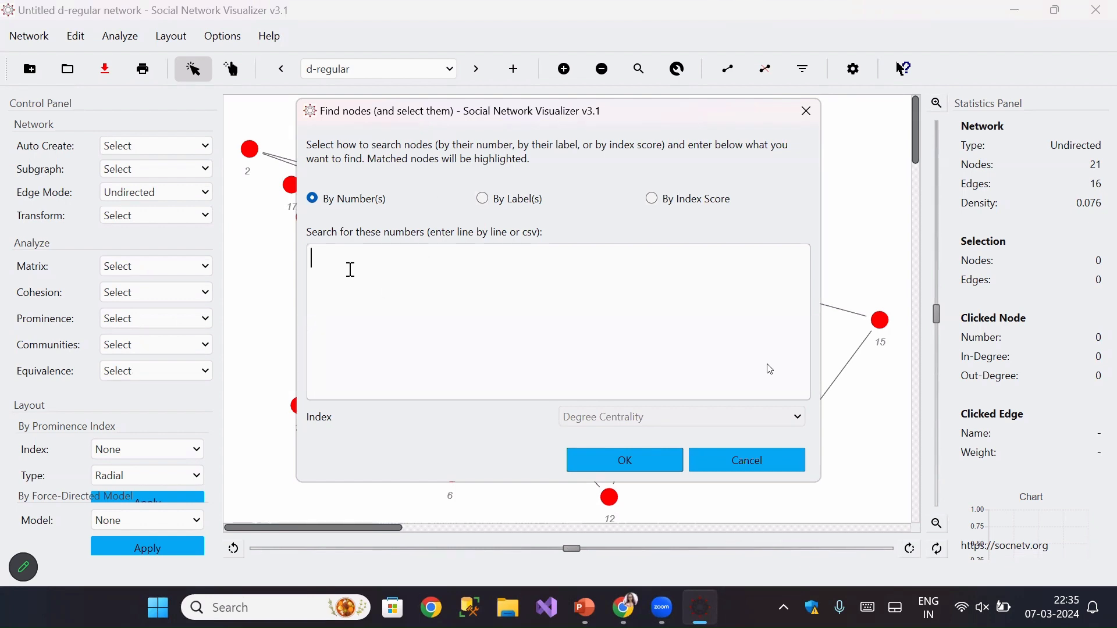
pyautogui.click(661, 467)
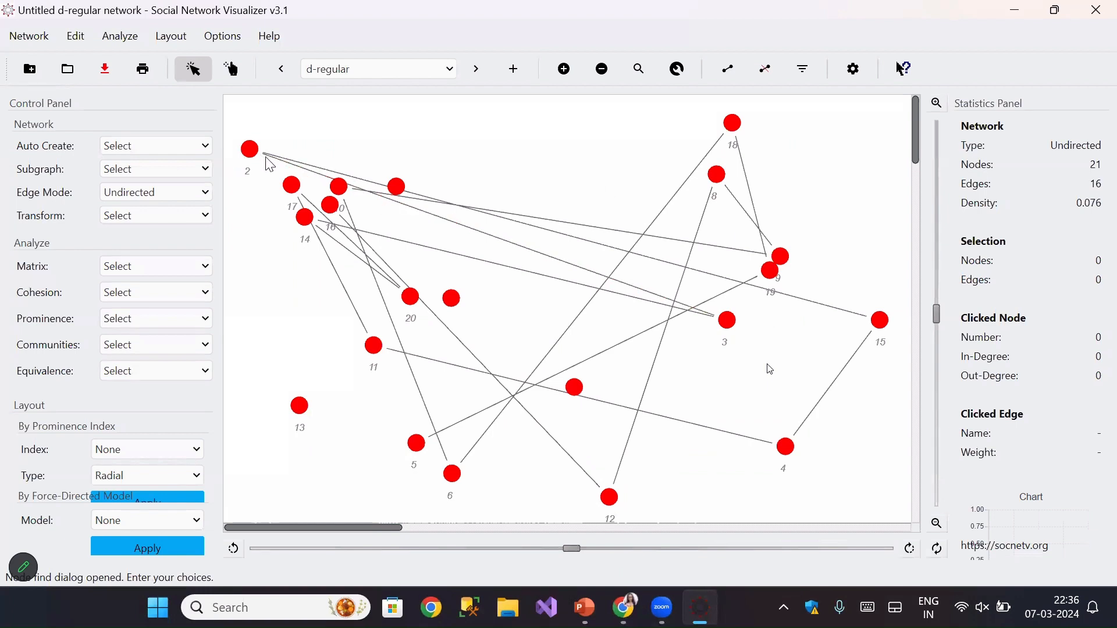
# Step: Reposition node 2 above nodes 10 and 16 near the canvas's upper edge, and activate the hand mode for panning the canvas
pyautogui.moveTo(260, 160); pyautogui.dragTo(469, 300)
pyautogui.moveTo(414, 195); pyautogui.dragTo(363, 108)
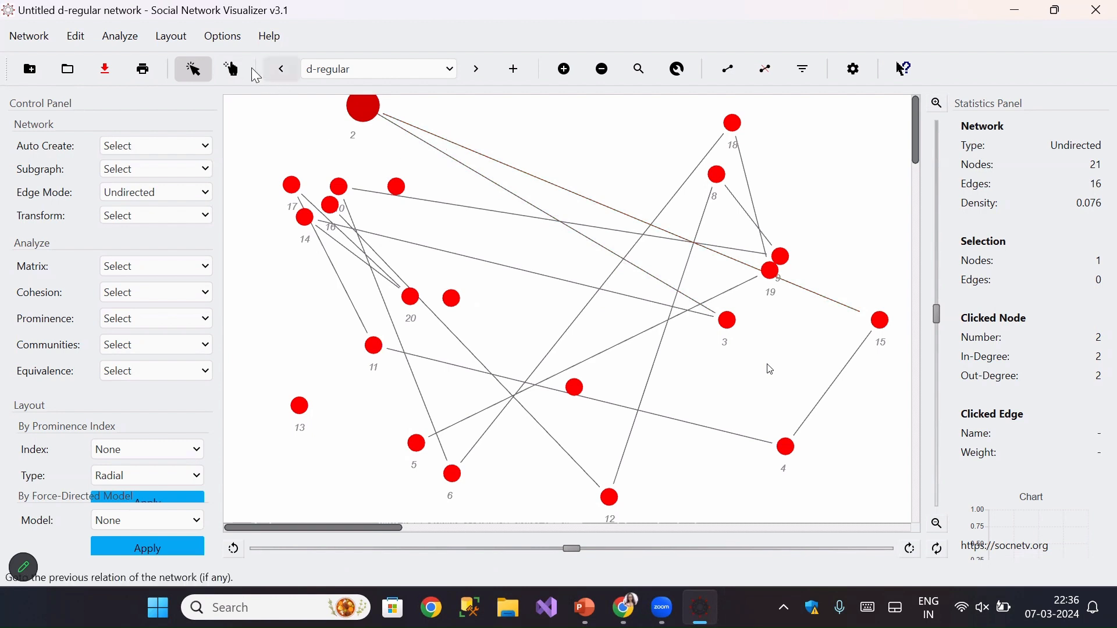
pyautogui.click(236, 73)
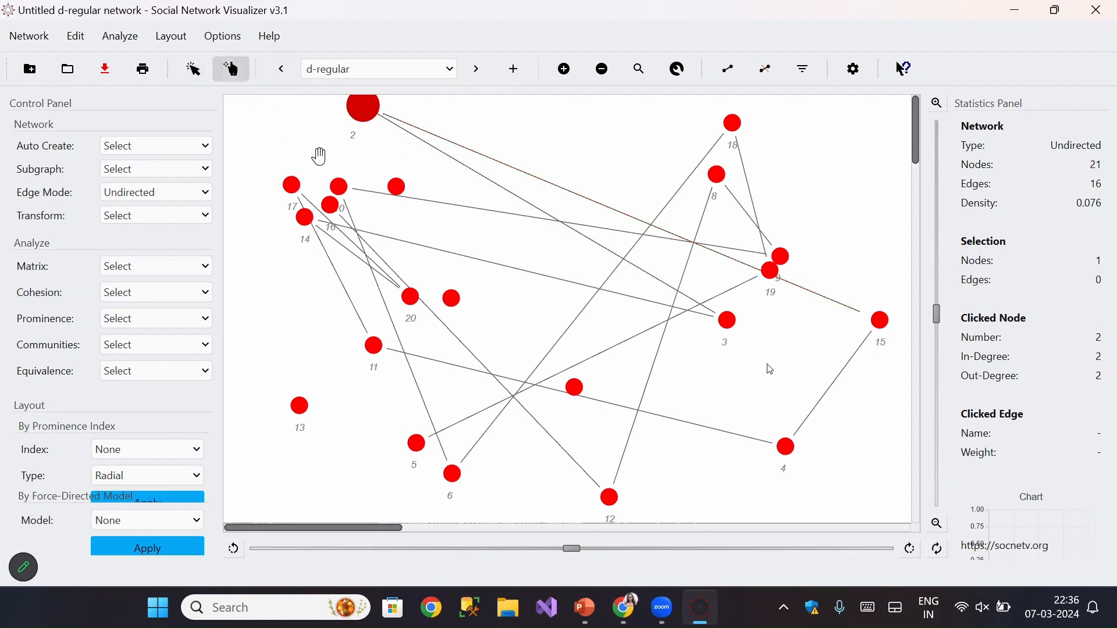
# Step: Turn on the display of node numbers and have the numbers shown inside the nodes
pyautogui.moveTo(319, 158); pyautogui.dragTo(730, 394)
pyautogui.click(230, 47)
pyautogui.moveTo(252, 63)
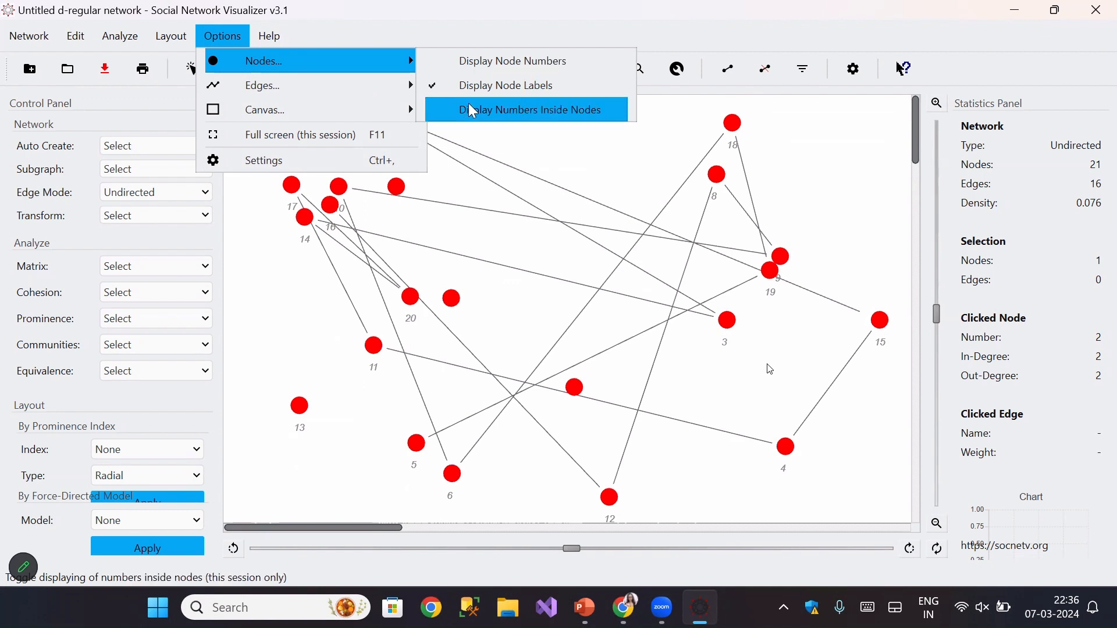
pyautogui.click(458, 74)
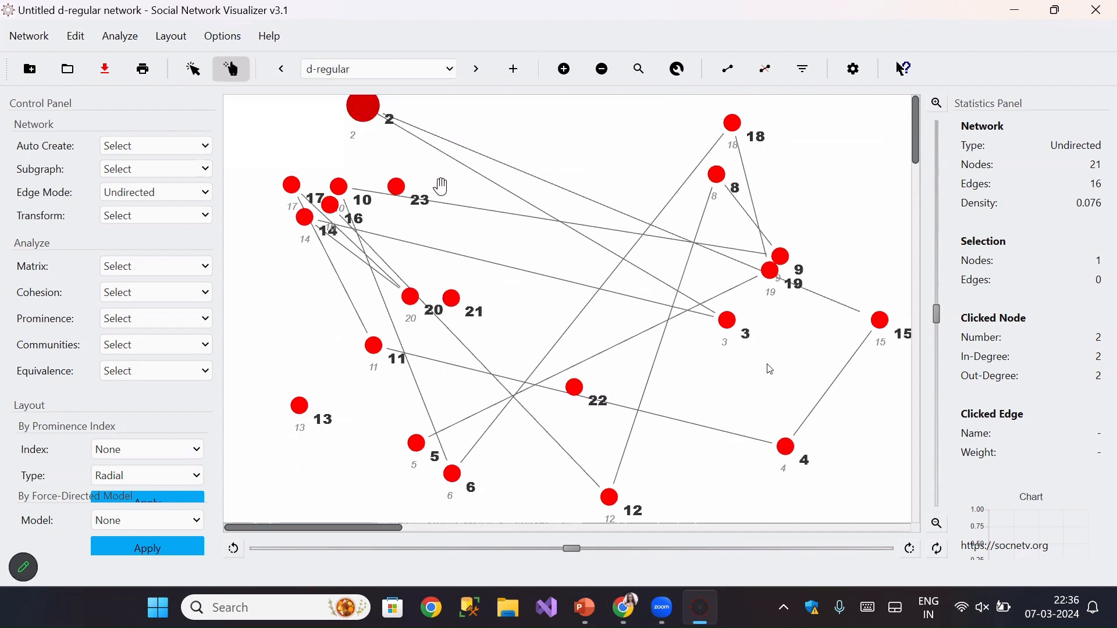
pyautogui.click(228, 36)
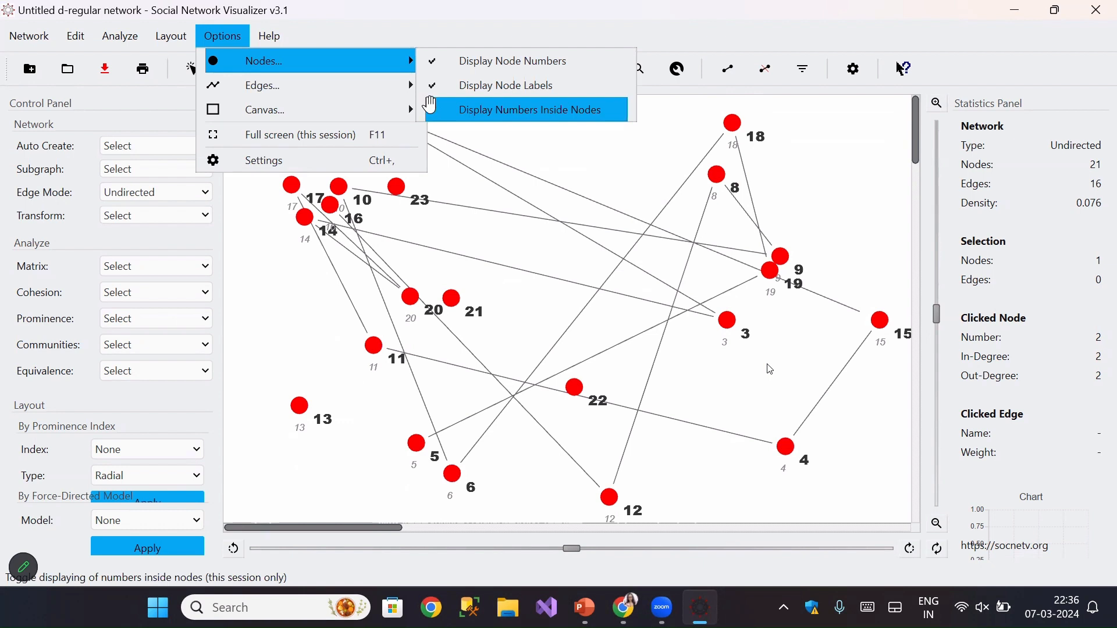
pyautogui.click(433, 111)
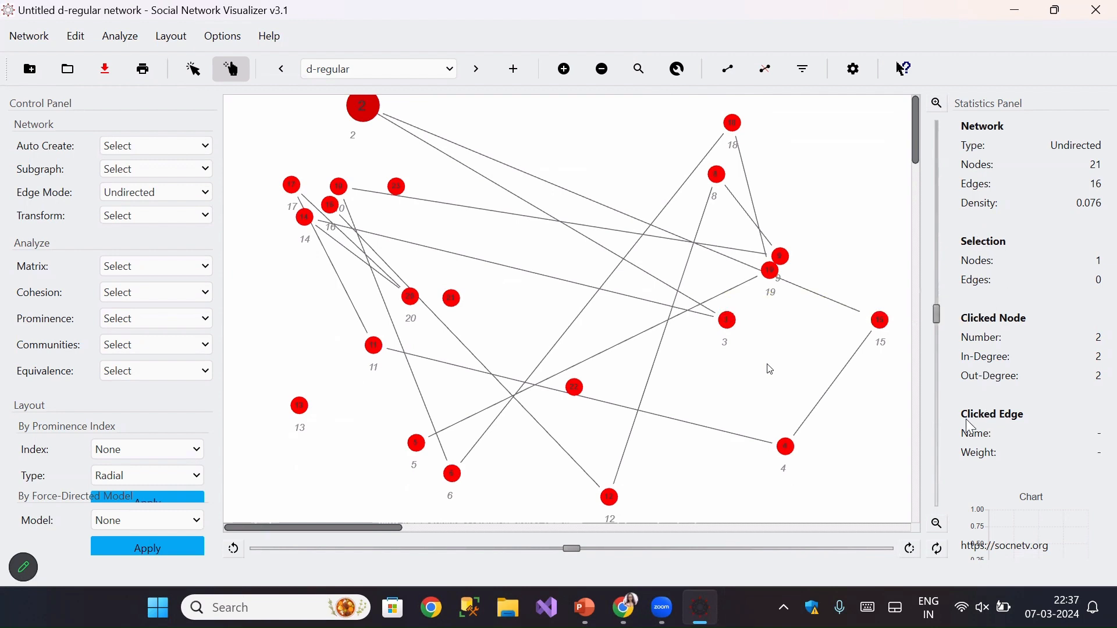
# Step: Create a cycle from the five clustered nodes 10, 14, 16, 17 and 23, and move node 16 out of the cluster to just above node 20
pyautogui.click(82, 37)
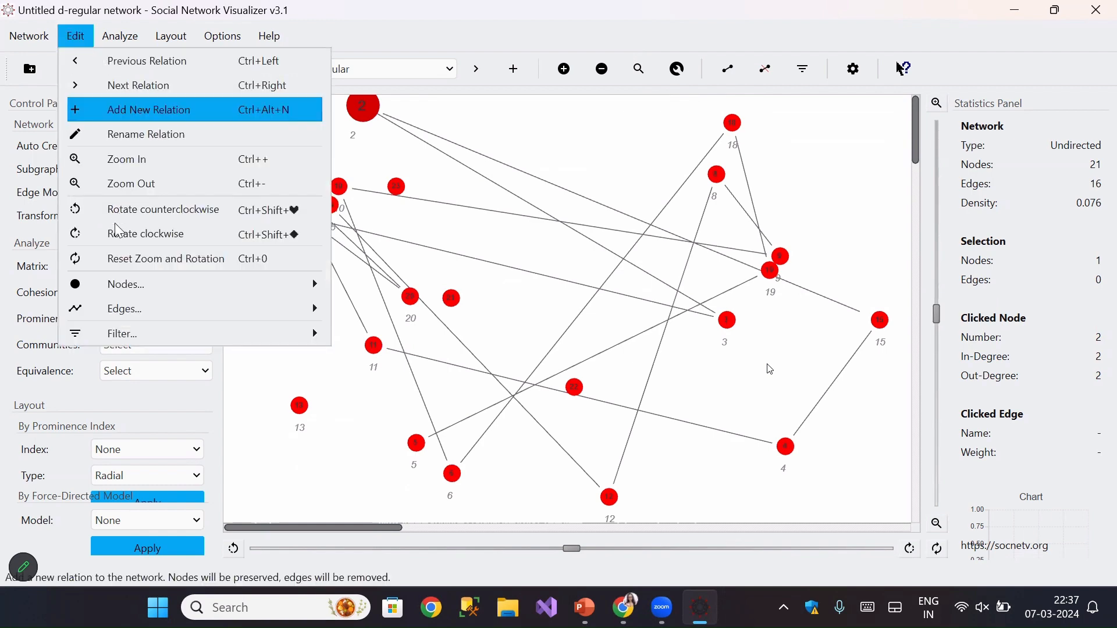
pyautogui.moveTo(140, 291)
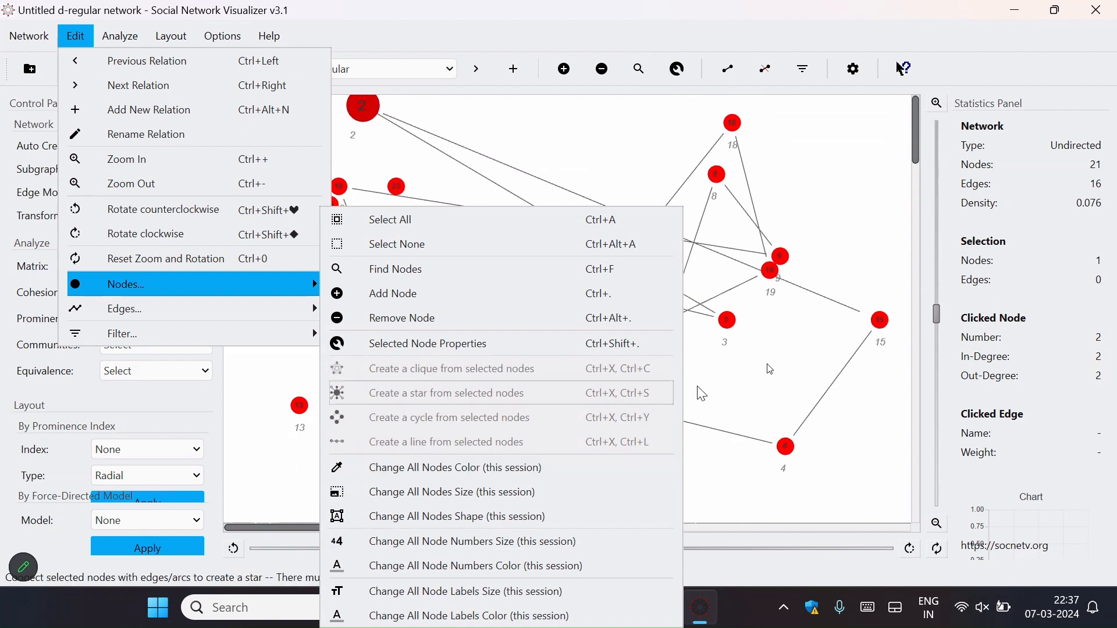
pyautogui.click(564, 369)
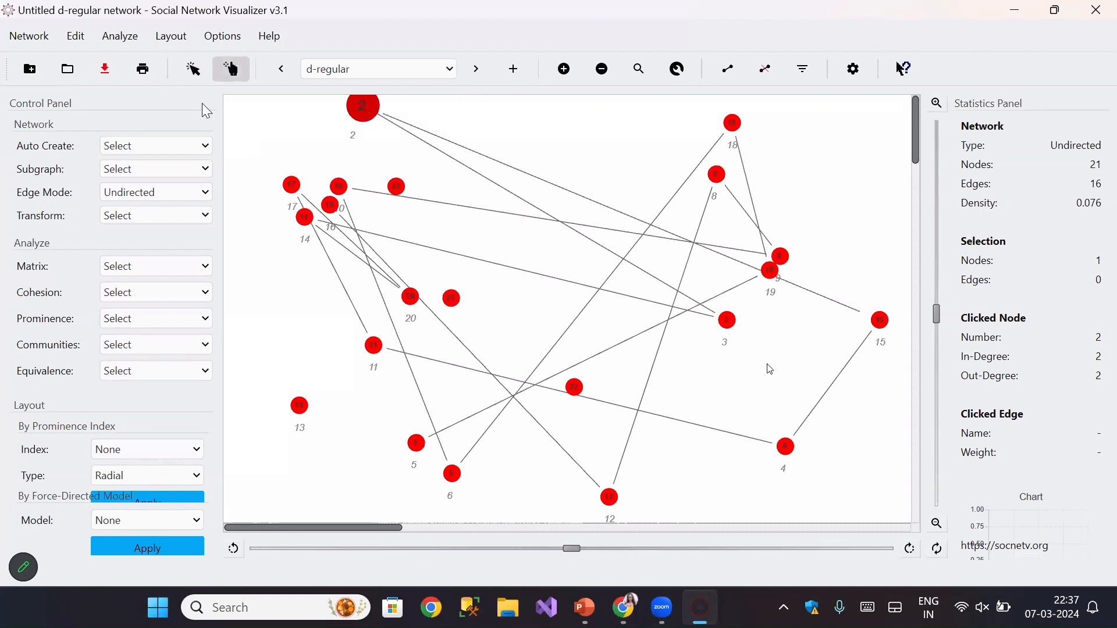
pyautogui.click(194, 79)
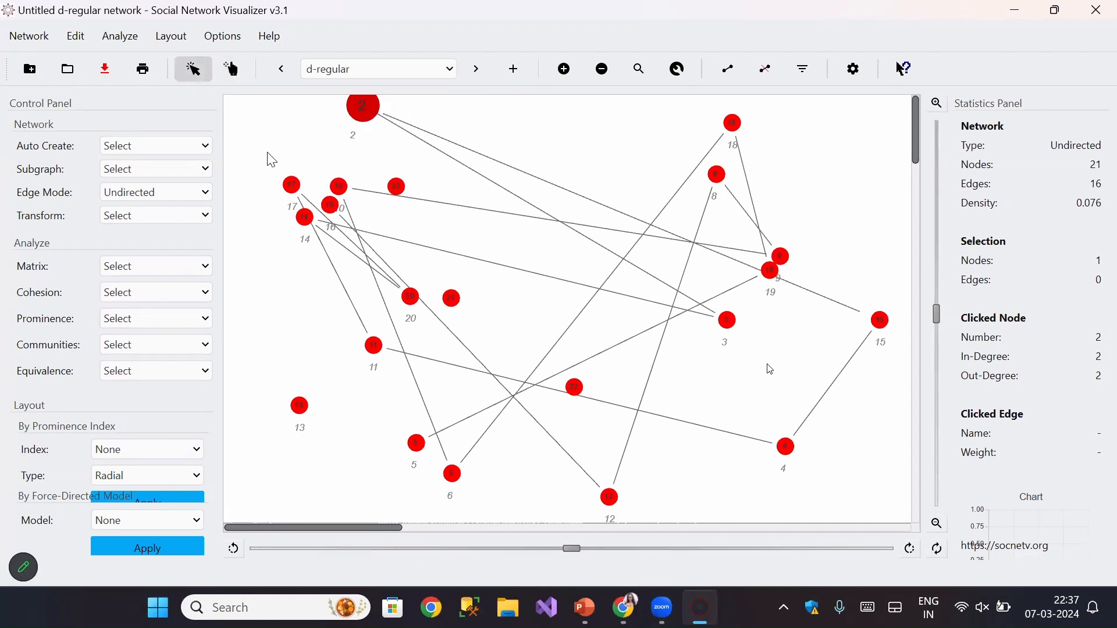
pyautogui.moveTo(265, 141); pyautogui.dragTo(446, 269)
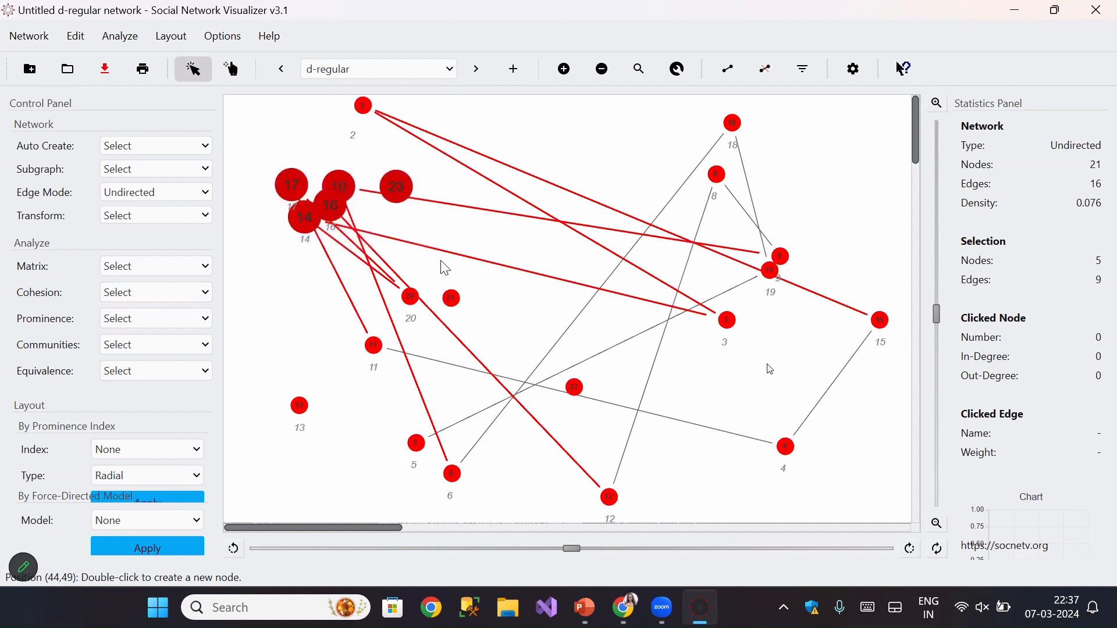
pyautogui.rightClick(446, 269)
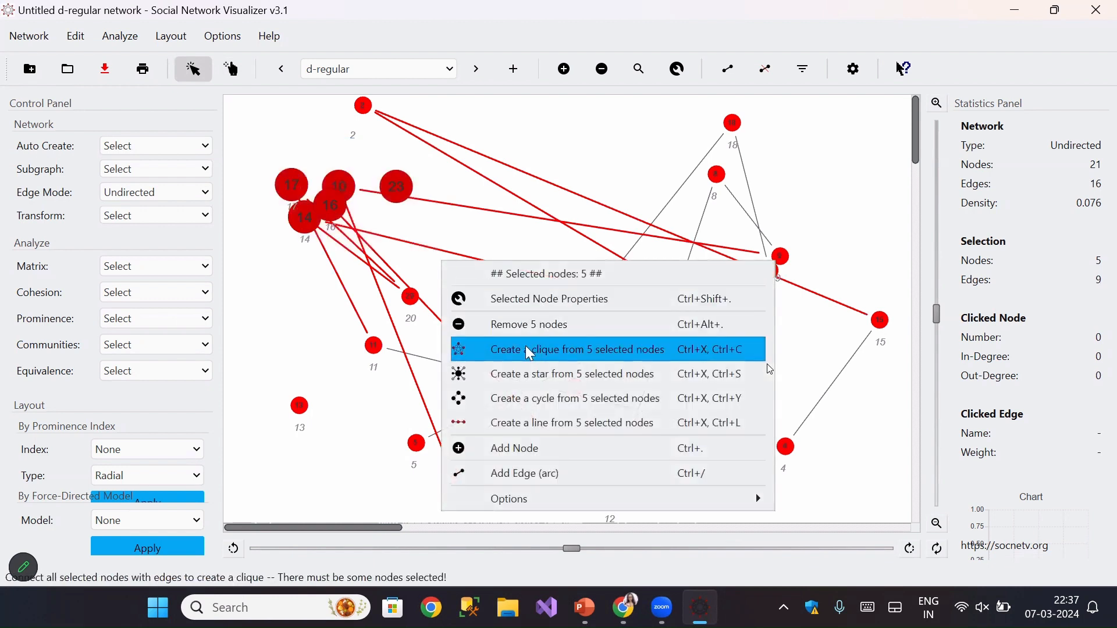
pyautogui.click(555, 401)
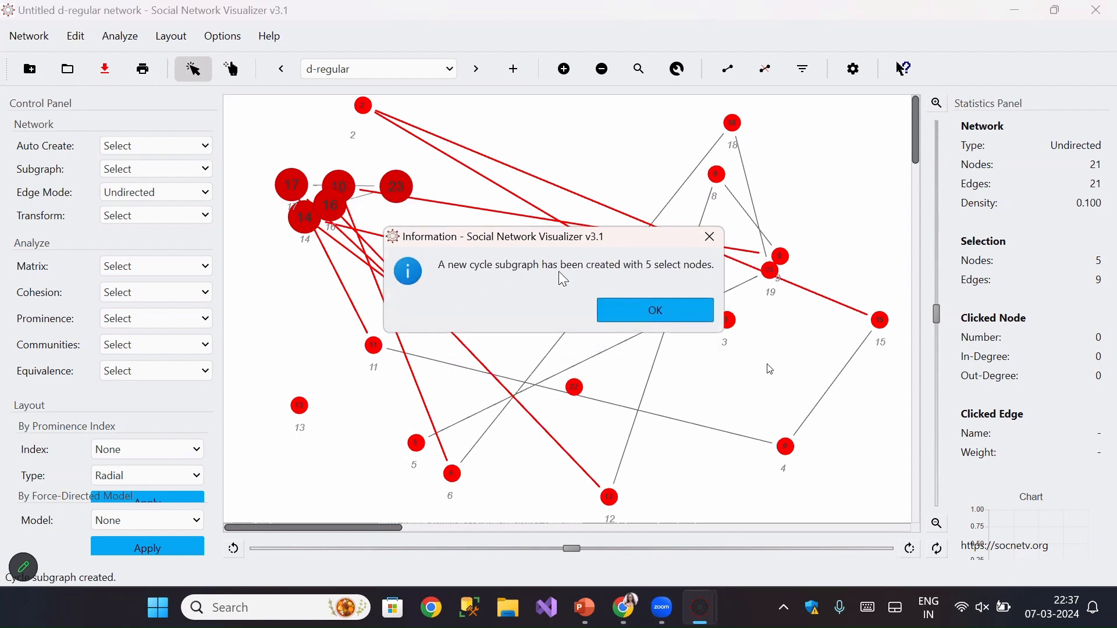
pyautogui.click(656, 311)
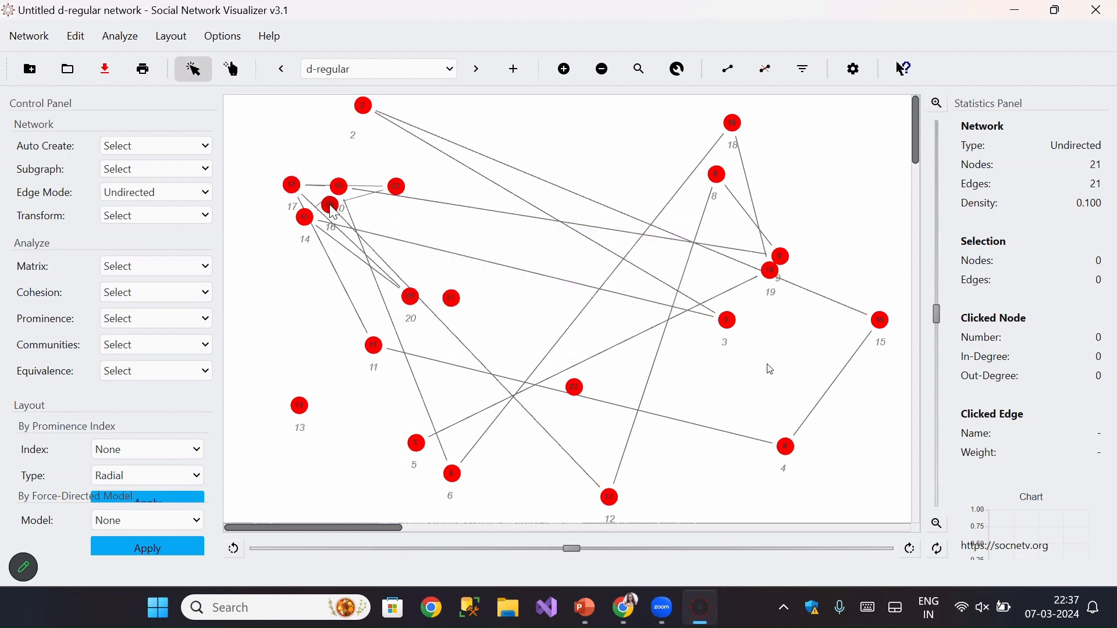
pyautogui.moveTo(329, 206); pyautogui.dragTo(468, 245)
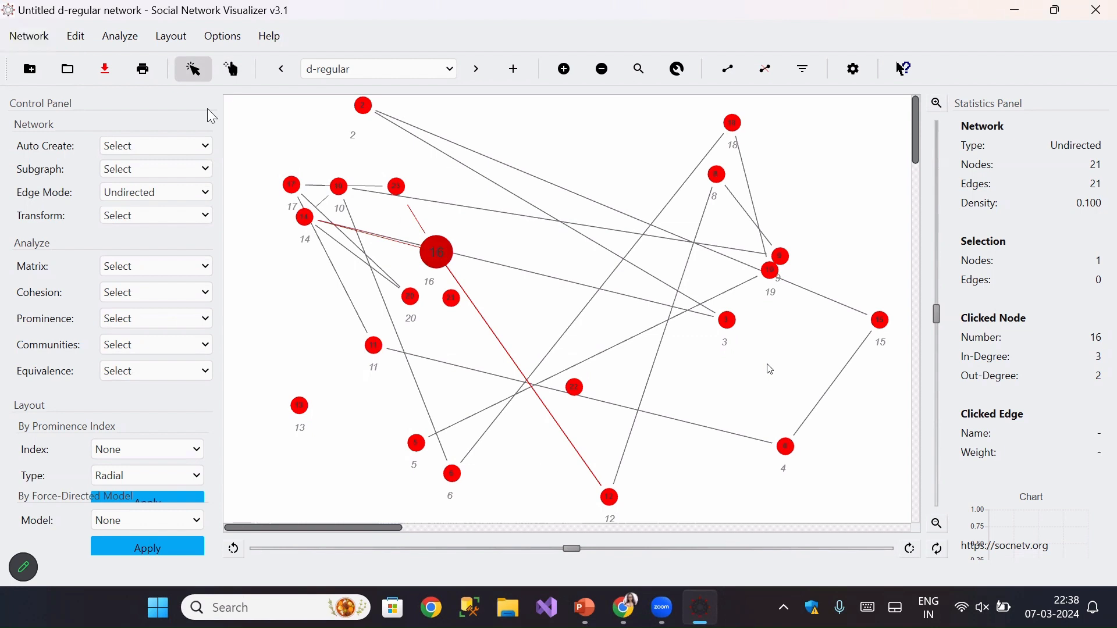
# Step: Open the saved network file hello.graphml with UTF-8 encoding
pyautogui.click(49, 37)
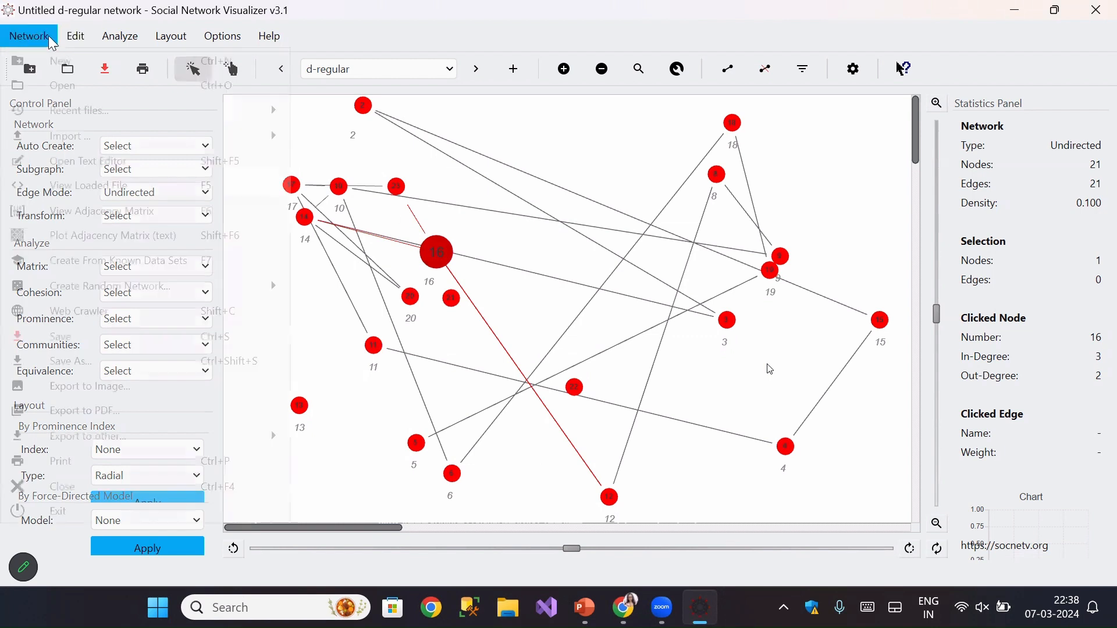
pyautogui.moveTo(36, 37)
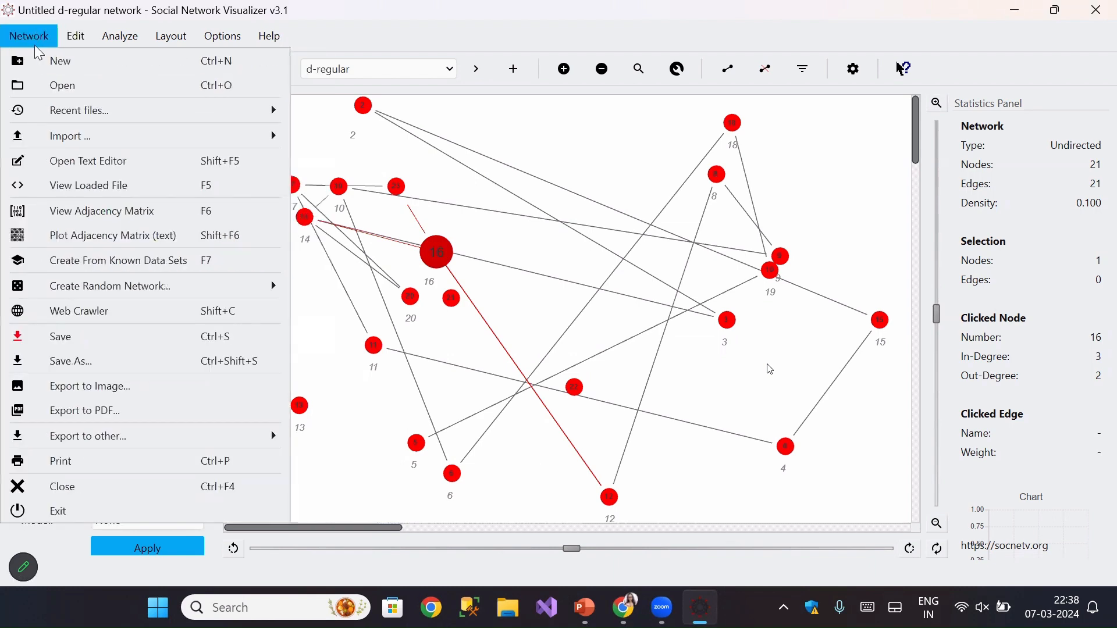
pyautogui.click(60, 89)
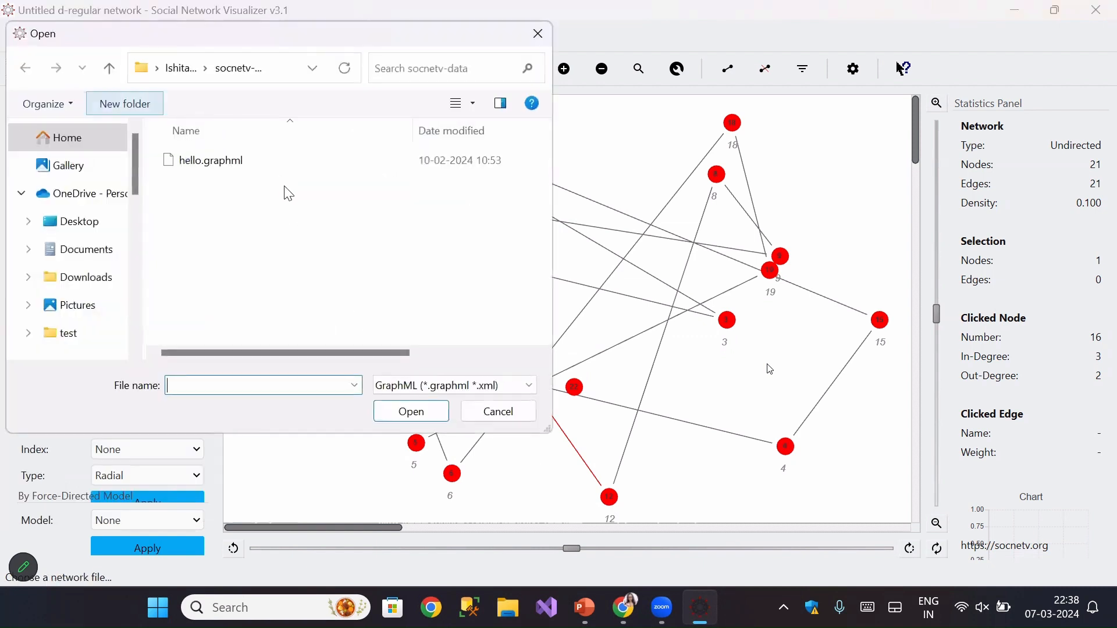
pyautogui.click(213, 174)
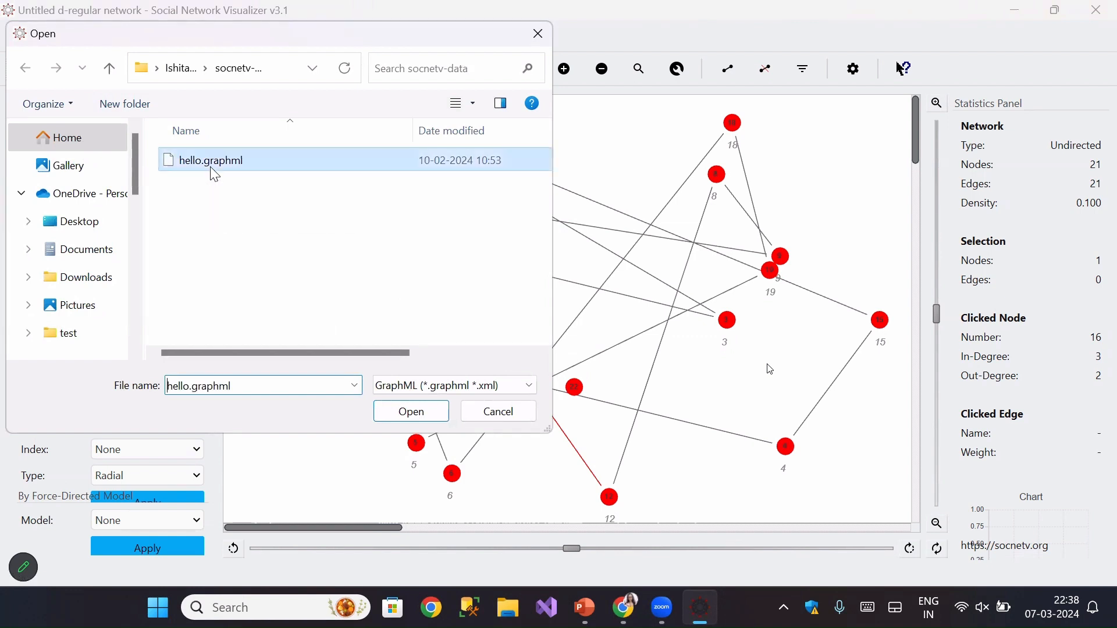
pyautogui.click(411, 414)
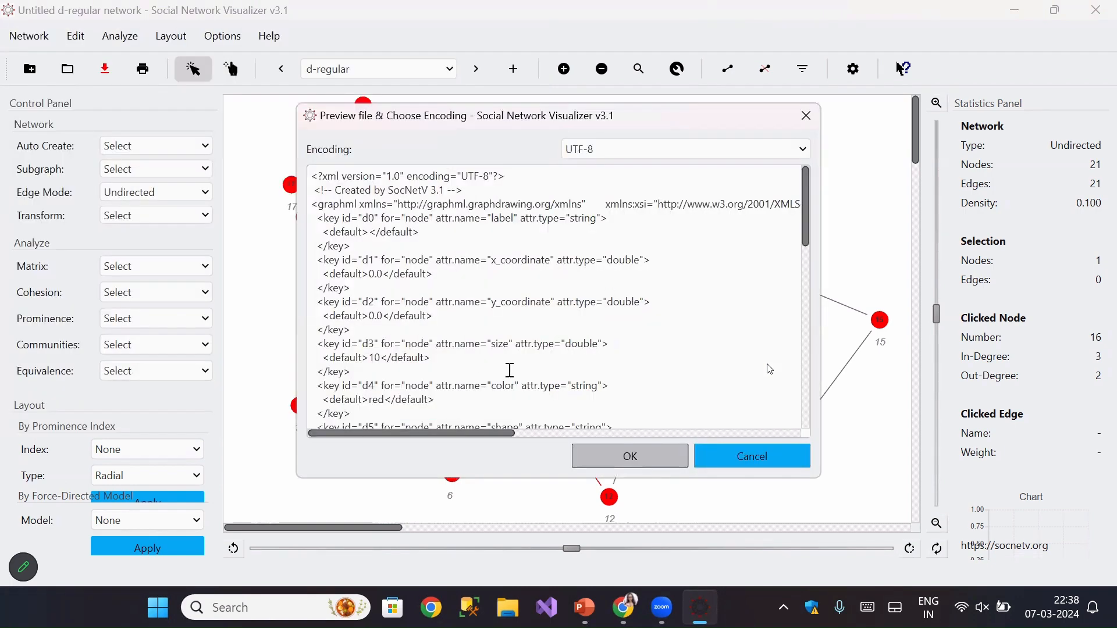
pyautogui.scroll(-4, 510, 370)
pyautogui.scroll(5, 511, 370)
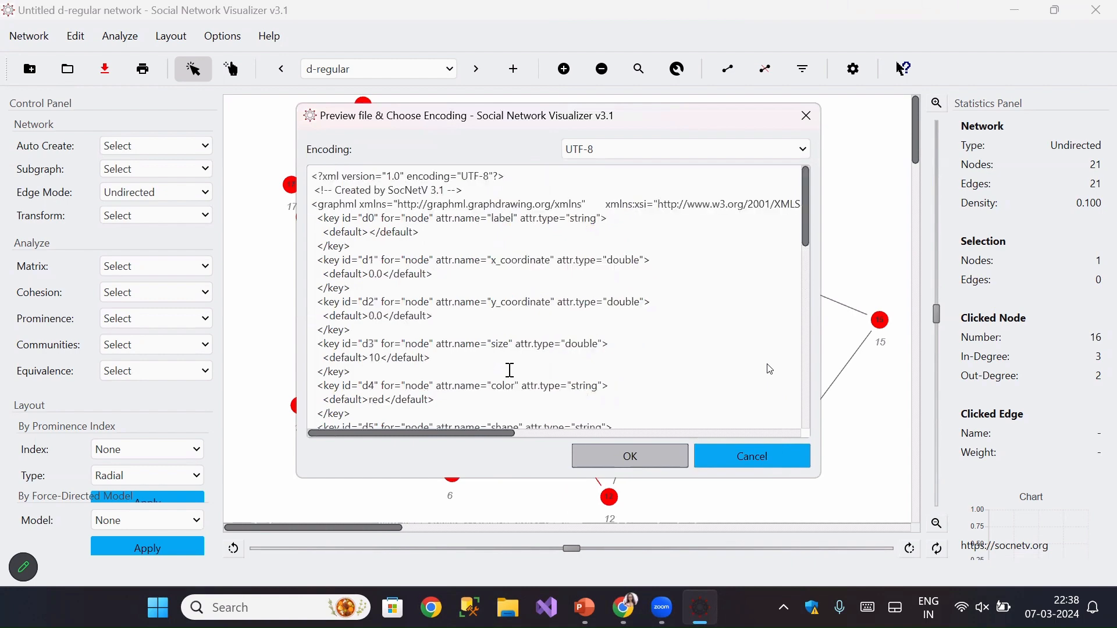
pyautogui.click(654, 462)
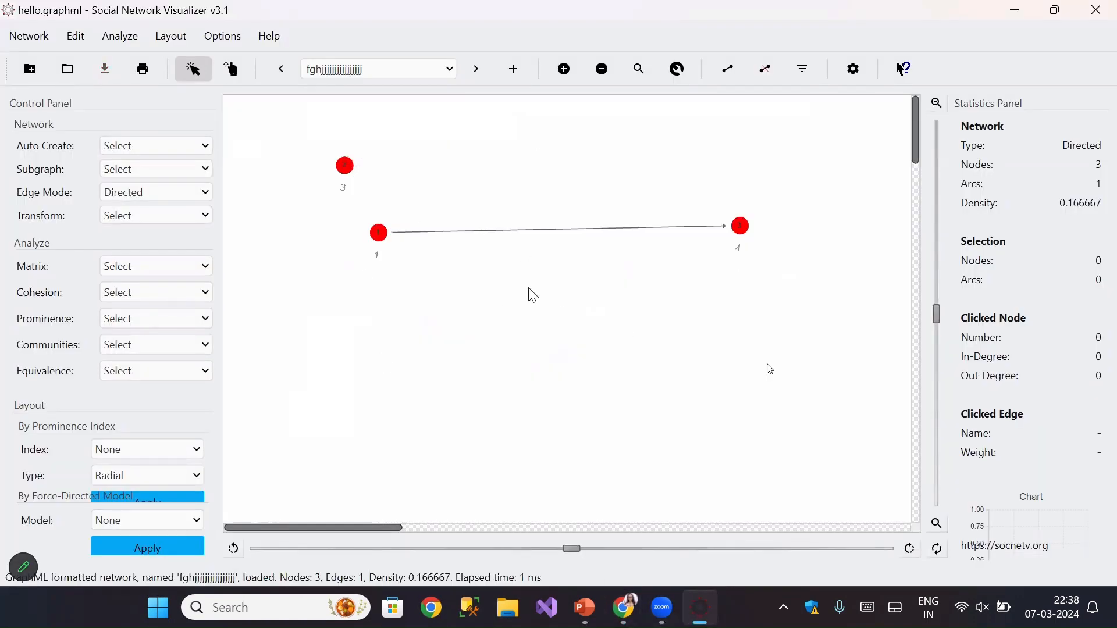
# Step: Recreate the known data set "Krackhardt: High-tech managers (multirelational), 24 actors" as the current network
pyautogui.click(35, 36)
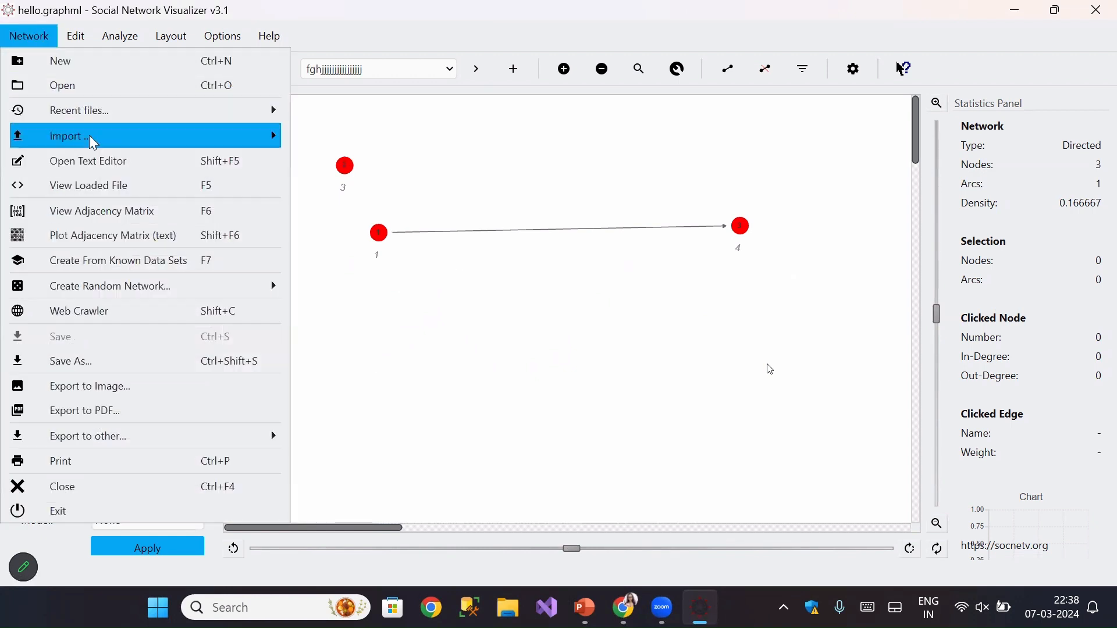
pyautogui.moveTo(93, 142)
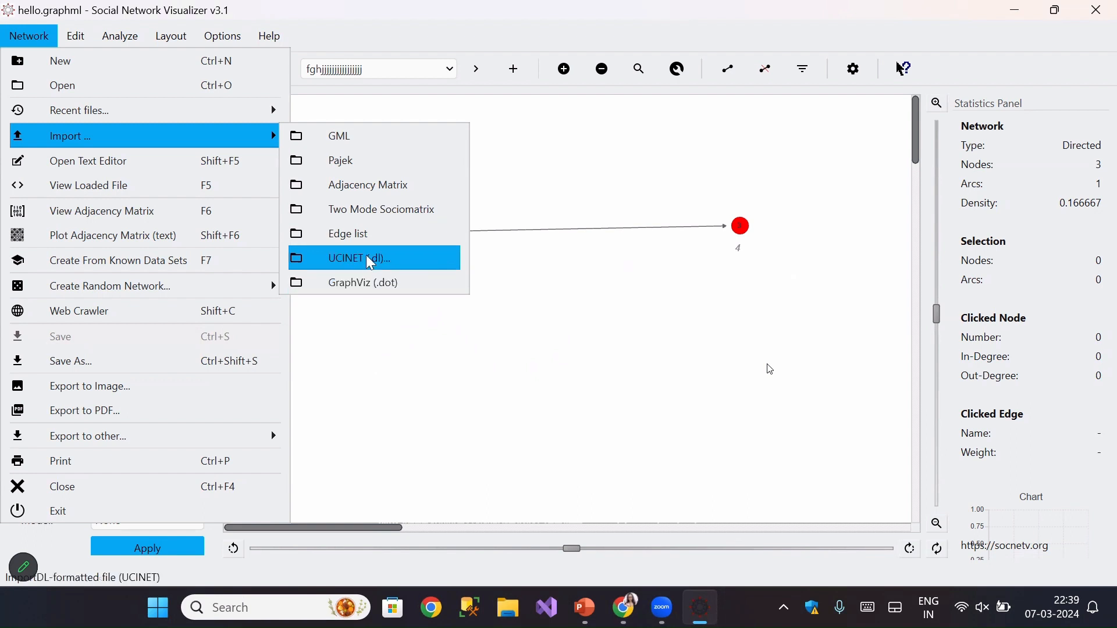
pyautogui.click(248, 263)
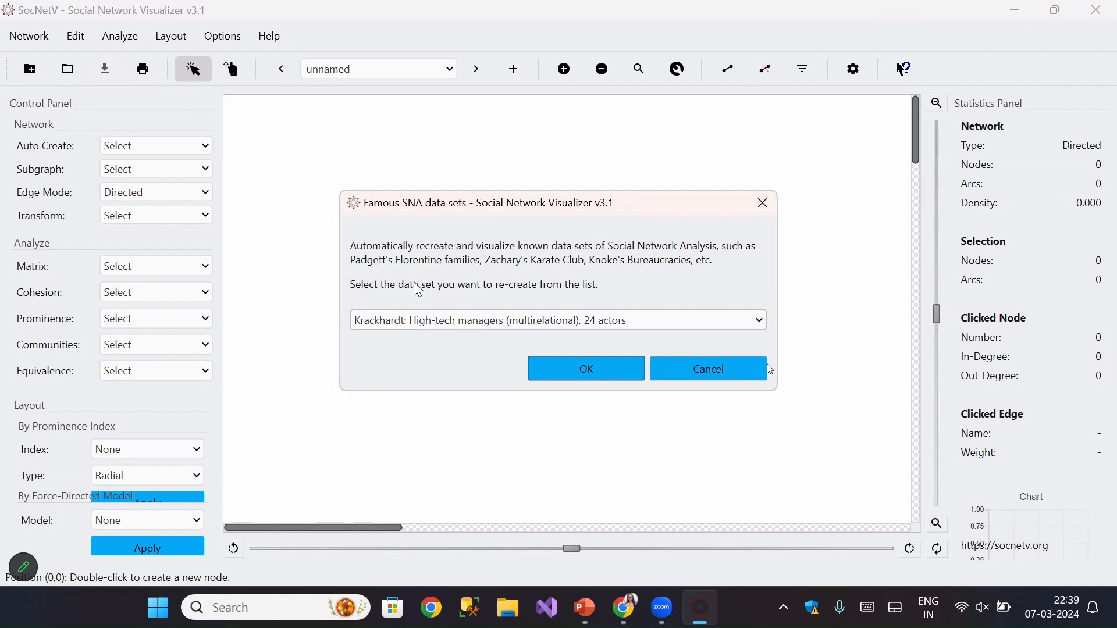
pyautogui.click(484, 319)
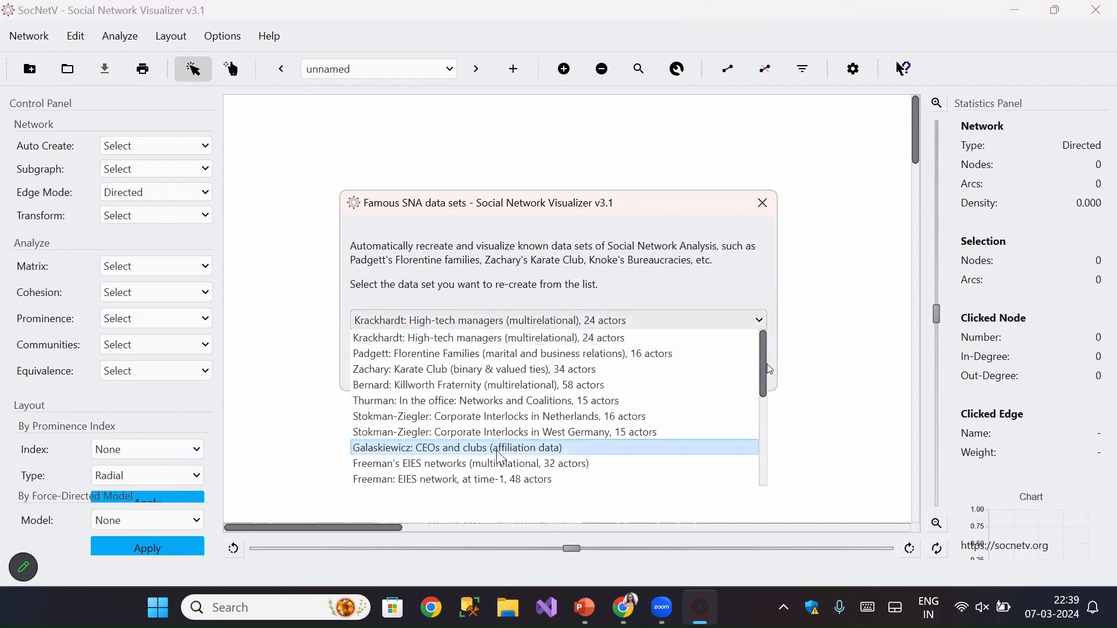
pyautogui.scroll(-1, 502, 460)
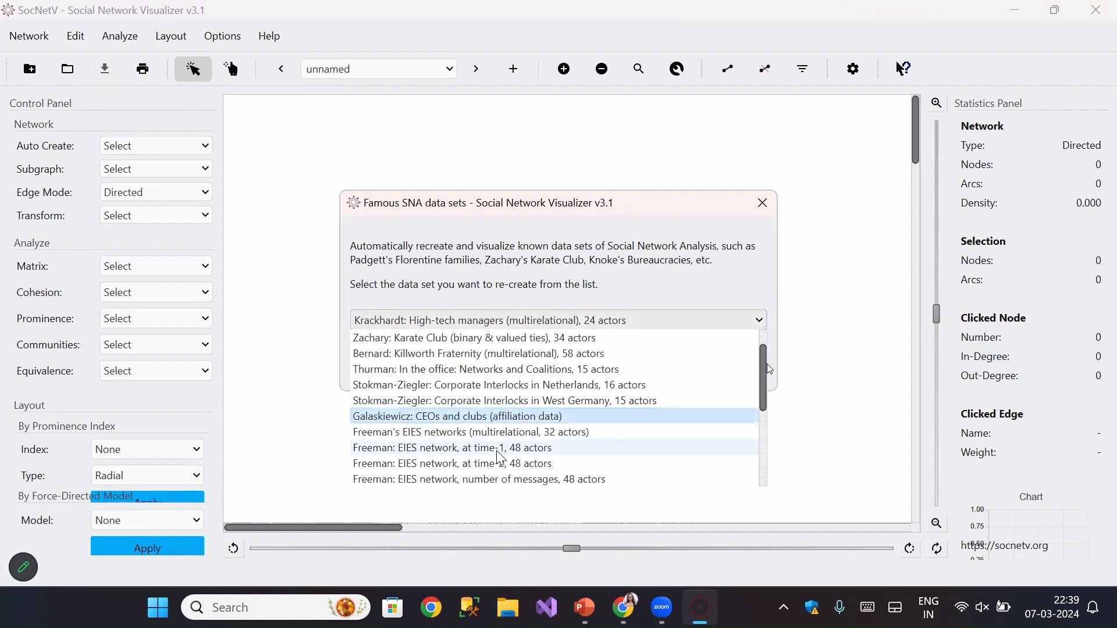
pyautogui.scroll(1, 500, 372)
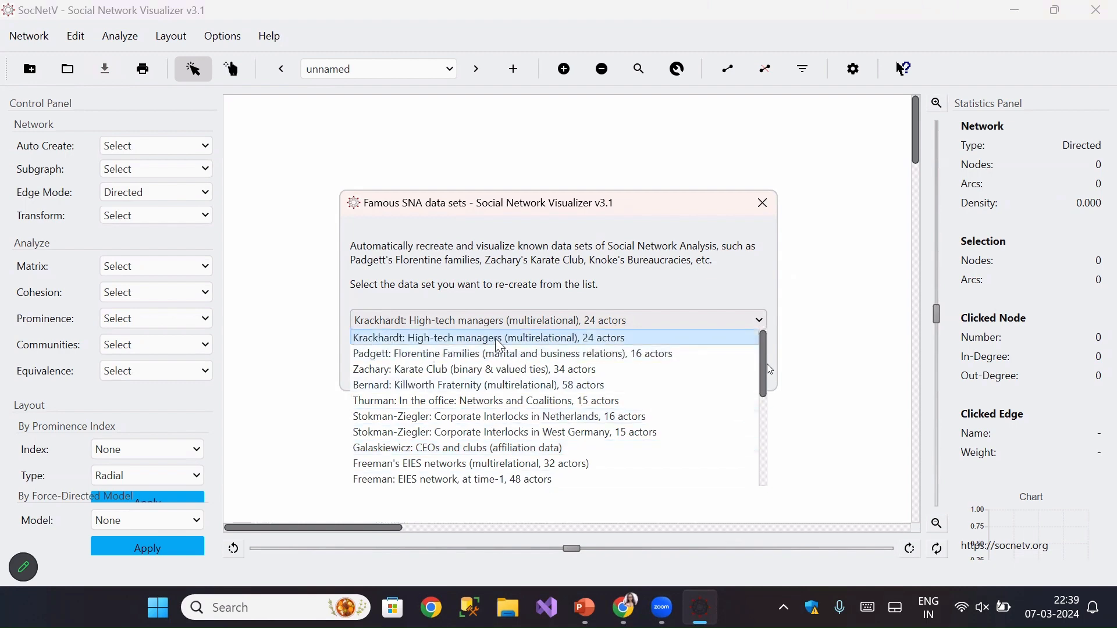
pyautogui.click(500, 339)
pyautogui.click(584, 369)
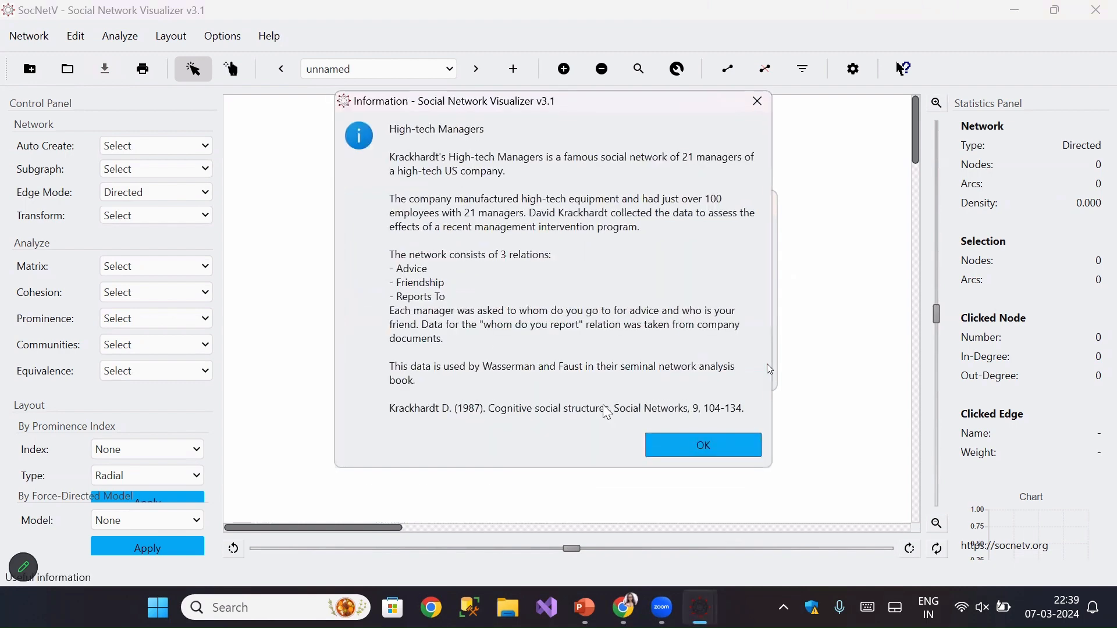
pyautogui.click(687, 446)
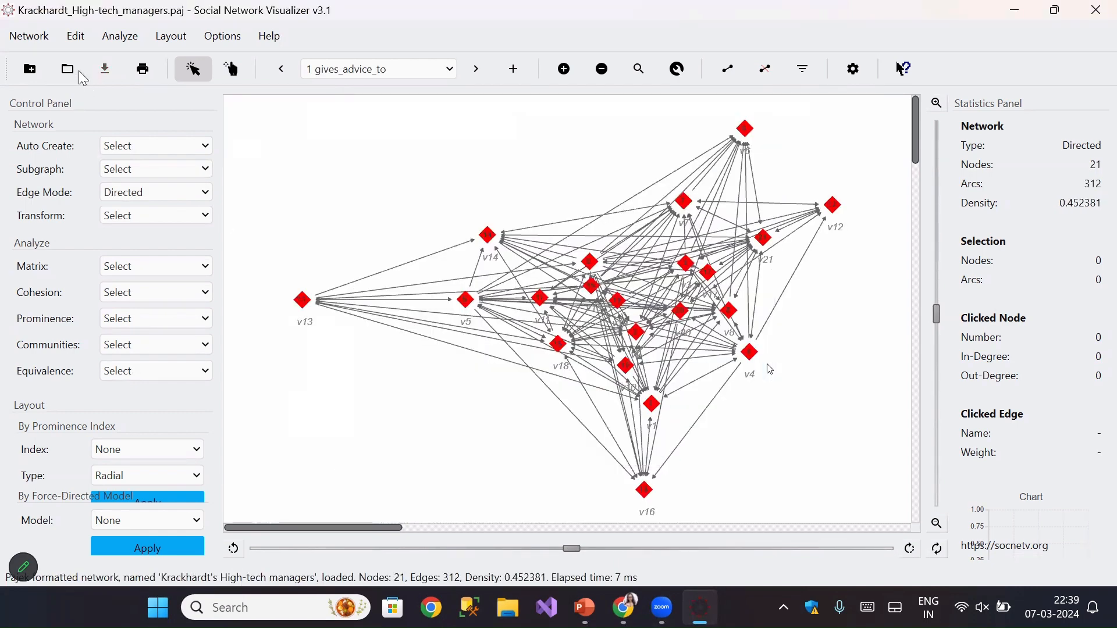
pyautogui.click(29, 37)
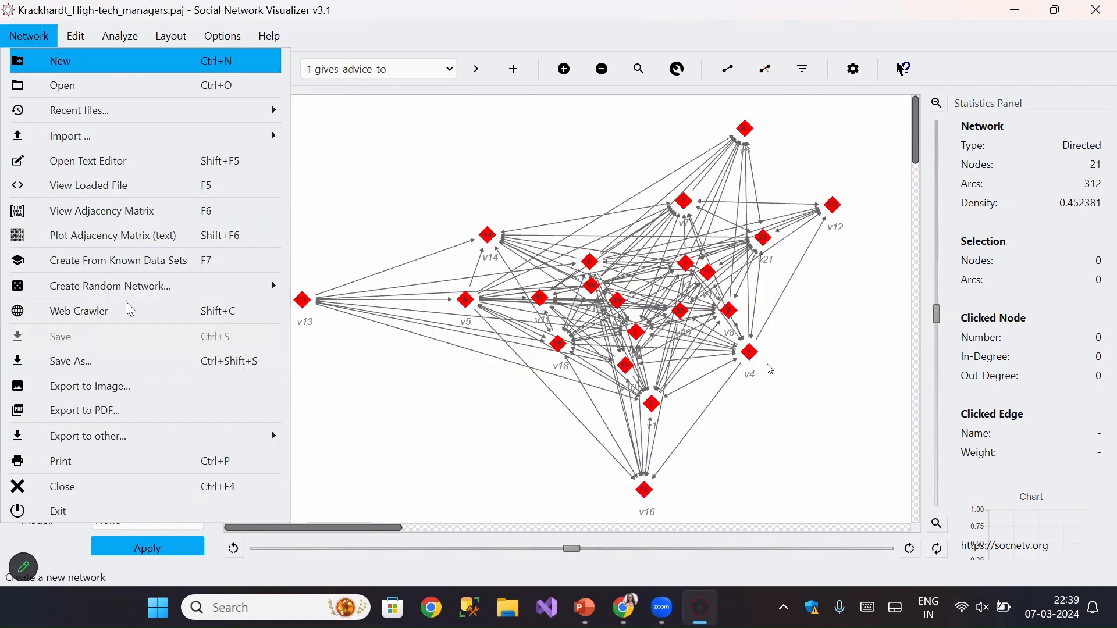
pyautogui.moveTo(129, 294)
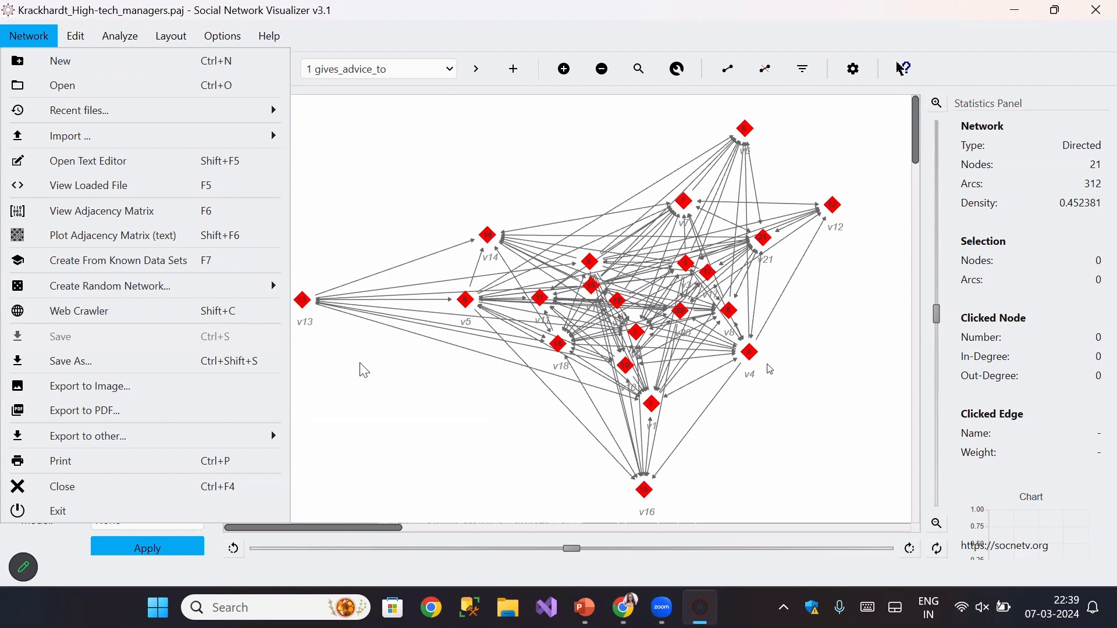
pyautogui.moveTo(260, 432)
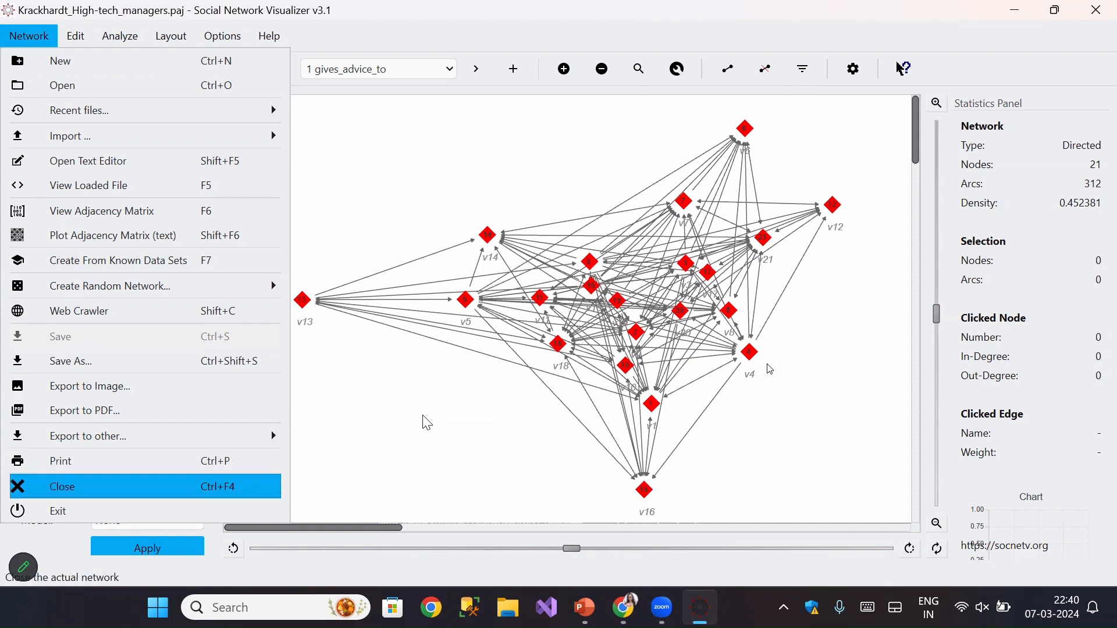
pyautogui.click(411, 365)
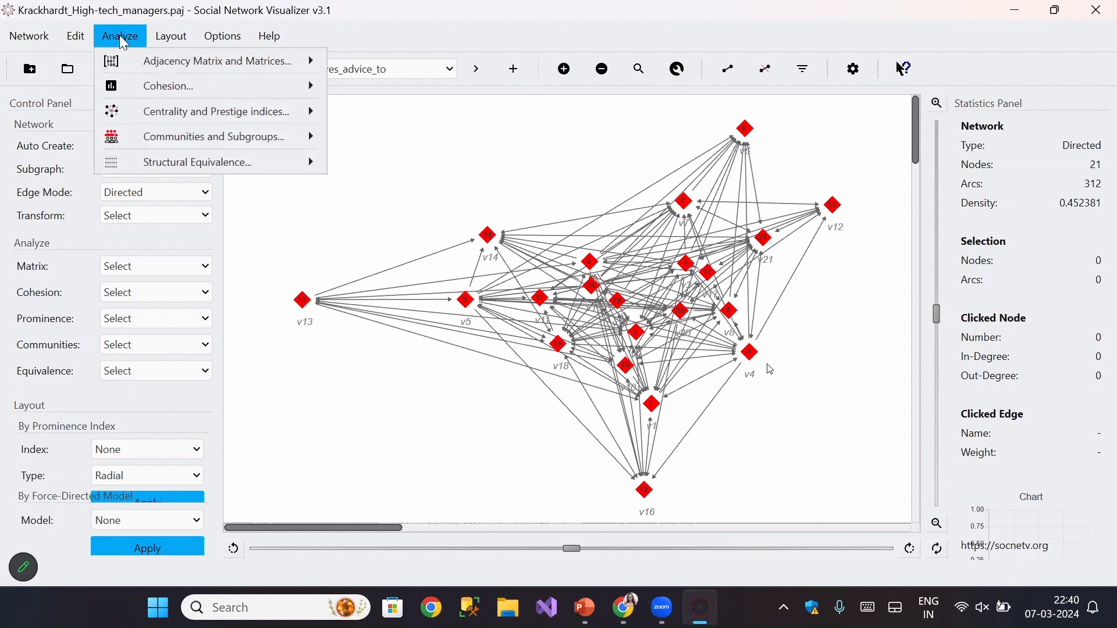
# Step: Generate the adjacency matrix report for the High-tech managers network and look through its rows
pyautogui.moveTo(137, 65)
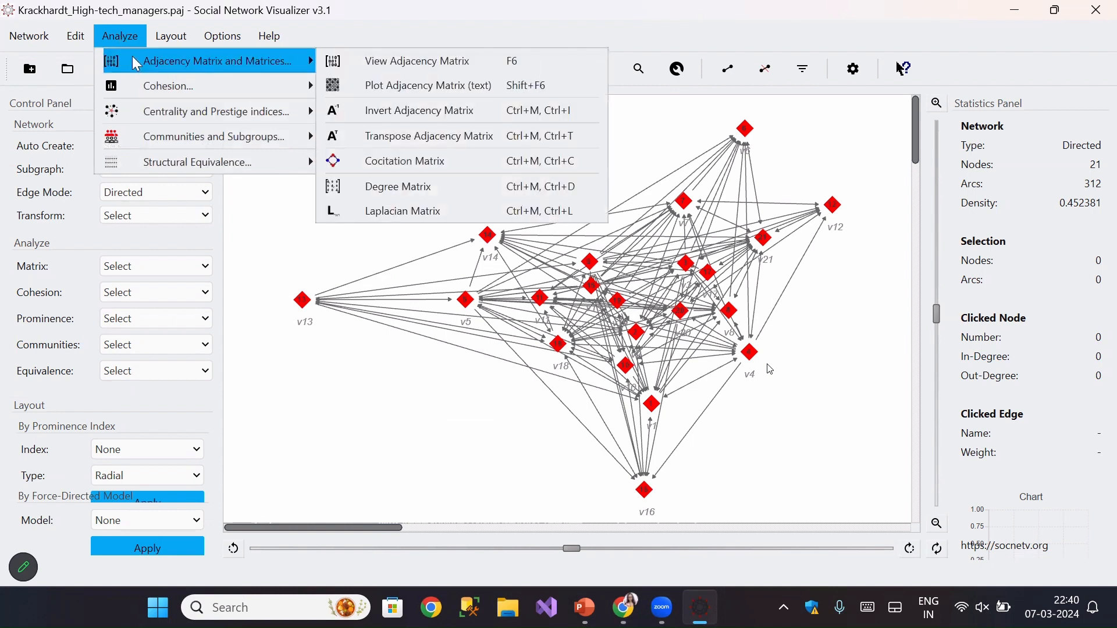
pyautogui.click(355, 68)
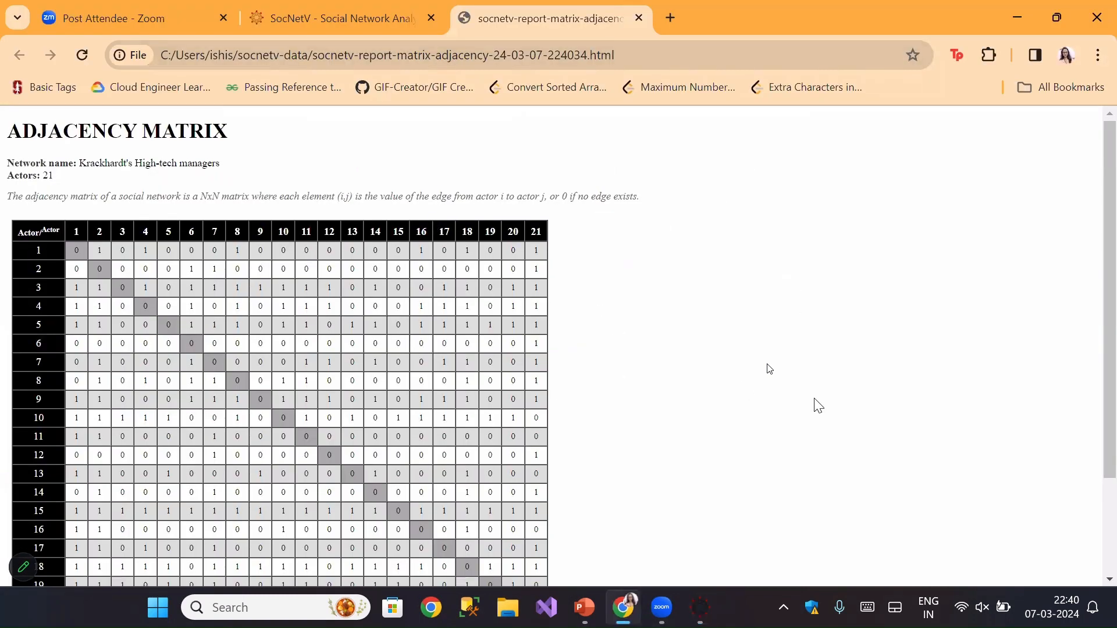
pyautogui.scroll(-2, 814, 404)
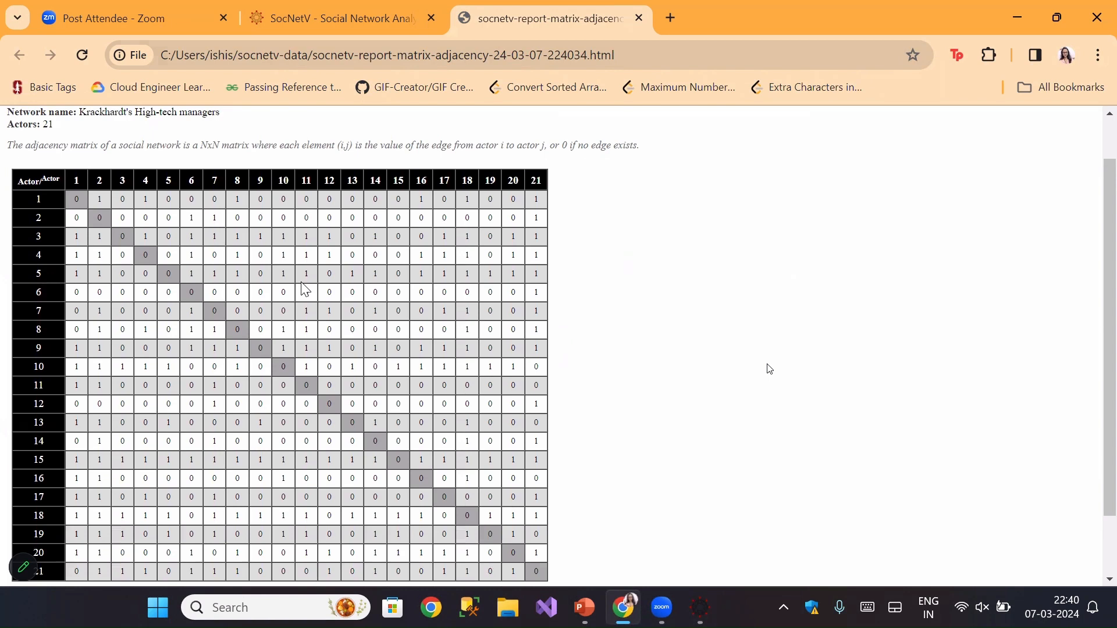
# Step: Look through the remaining rows of the adjacency matrix report and go back to its heading
pyautogui.scroll(1, 301, 289)
pyautogui.scroll(-2, 175, 256)
pyautogui.scroll(1, 28, 219)
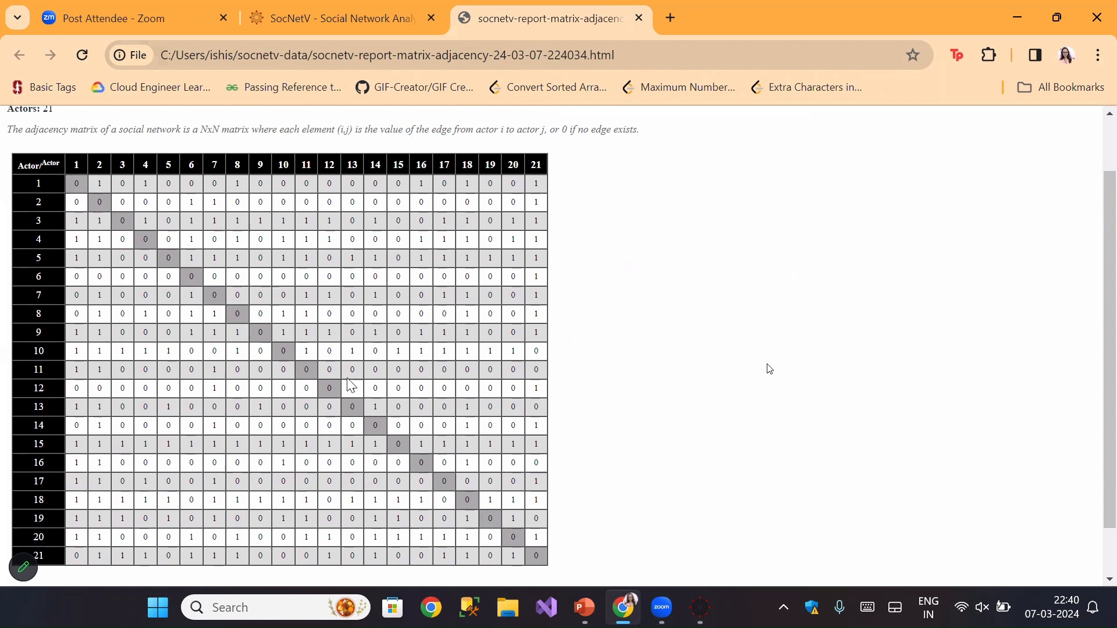
pyautogui.scroll(2, 647, 406)
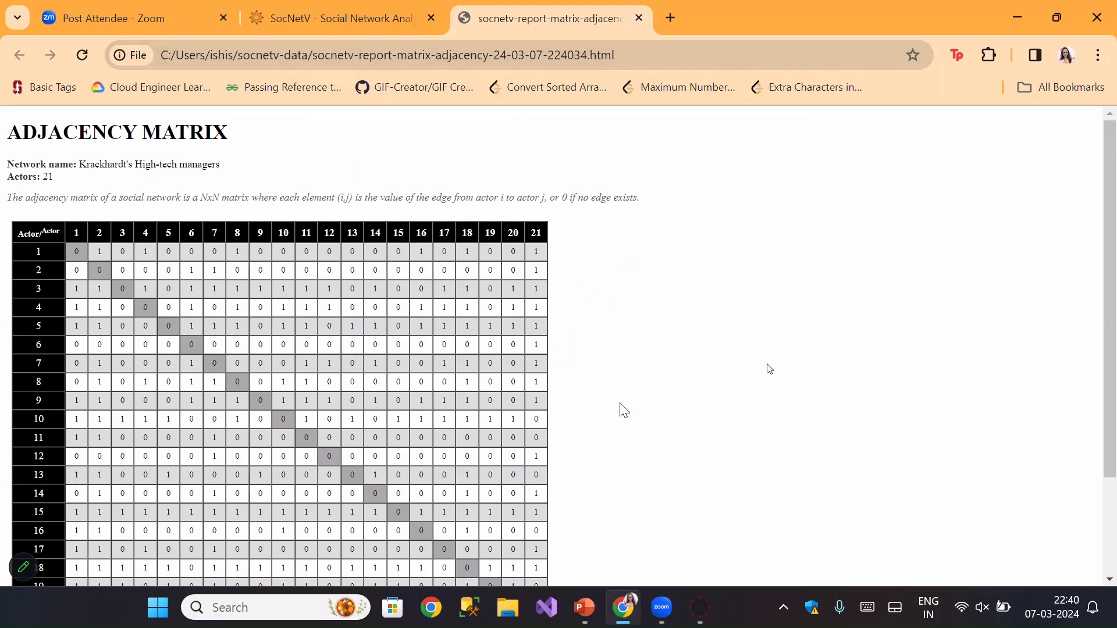
# Step: Return to SocNetV and plot the High-tech managers network's adjacency matrix as text
pyautogui.click(701, 609)
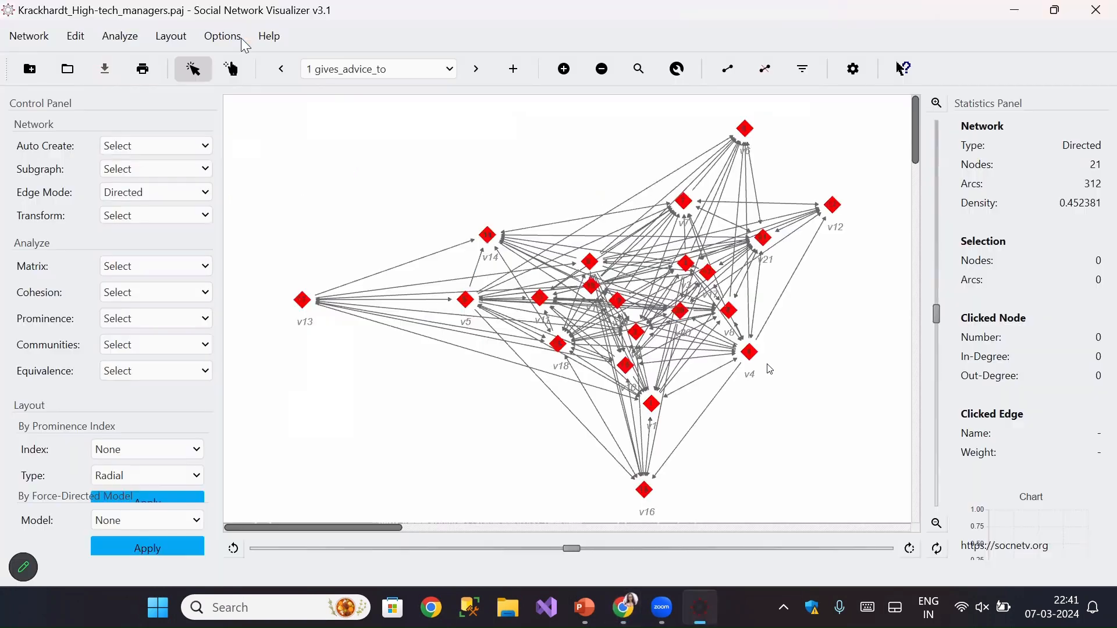
pyautogui.click(130, 44)
pyautogui.moveTo(182, 64)
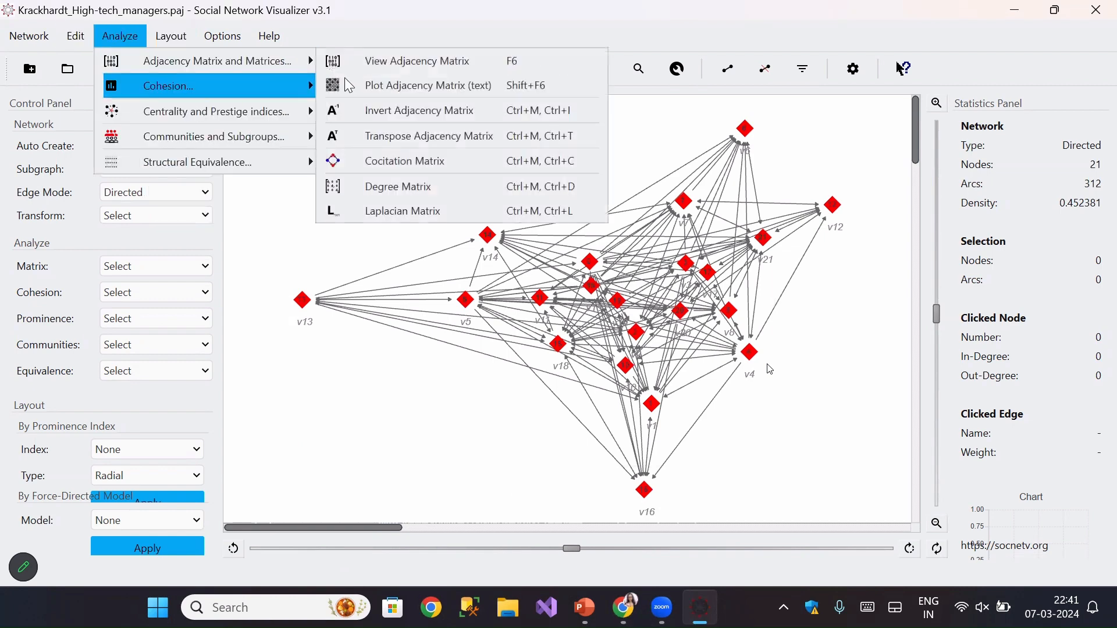
pyautogui.click(353, 88)
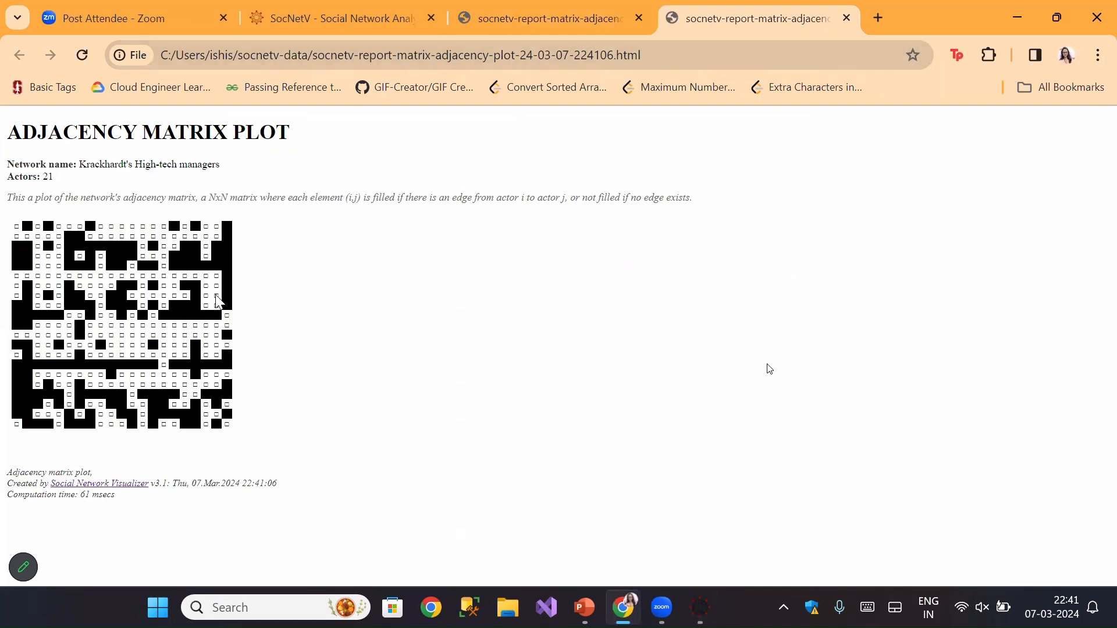
# Step: Return to SocNetV, invert the network's adjacency matrix and look over the inverse matrix report
pyautogui.click(695, 616)
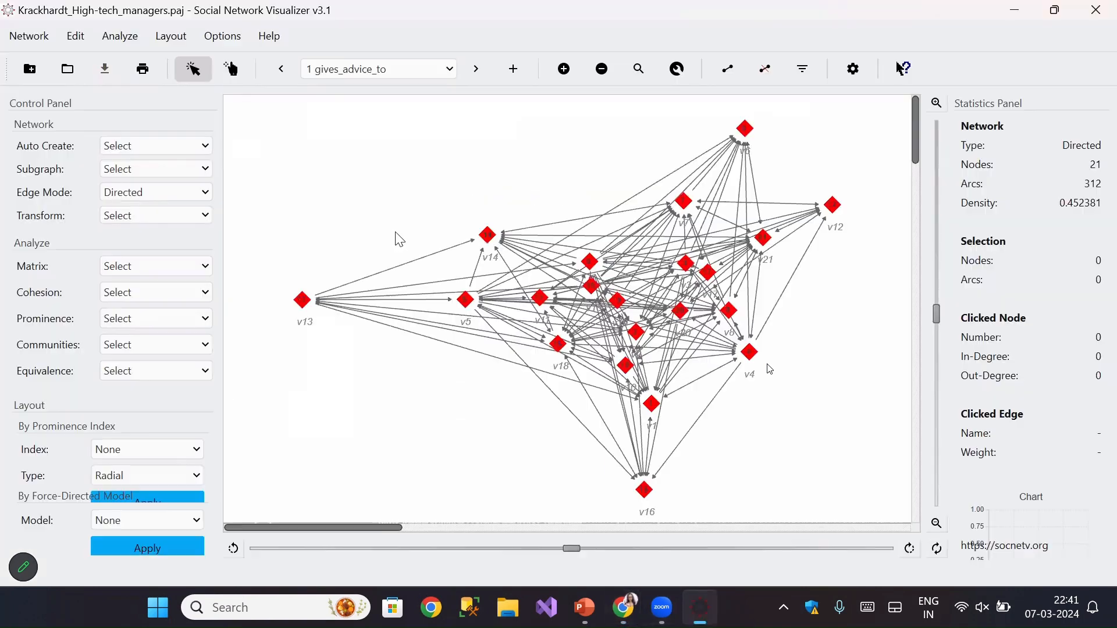
pyautogui.click(134, 39)
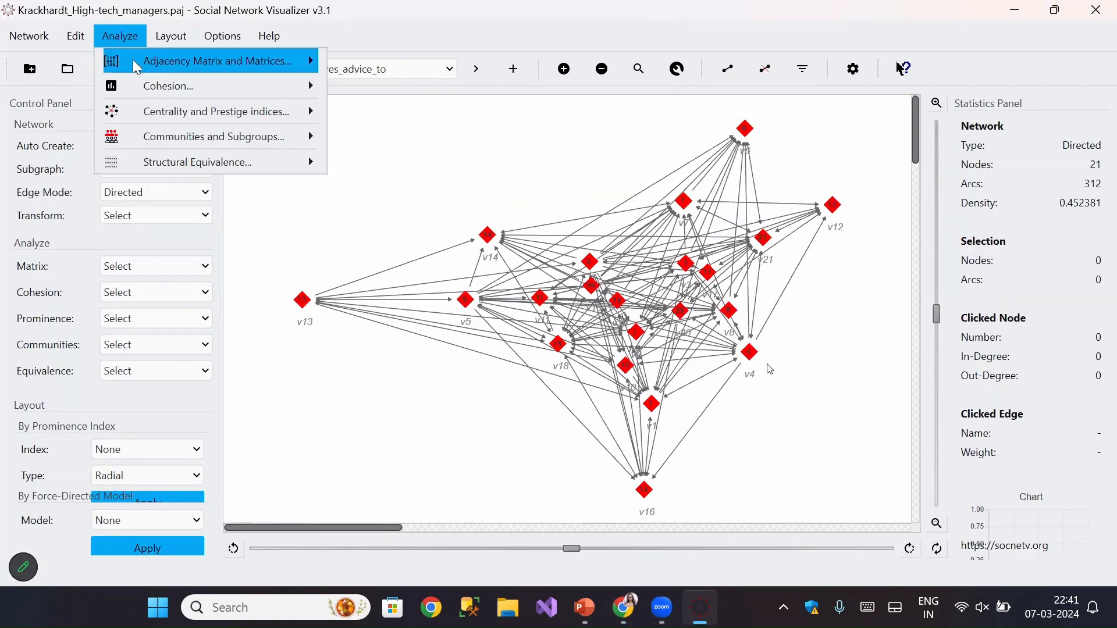
pyautogui.moveTo(200, 62)
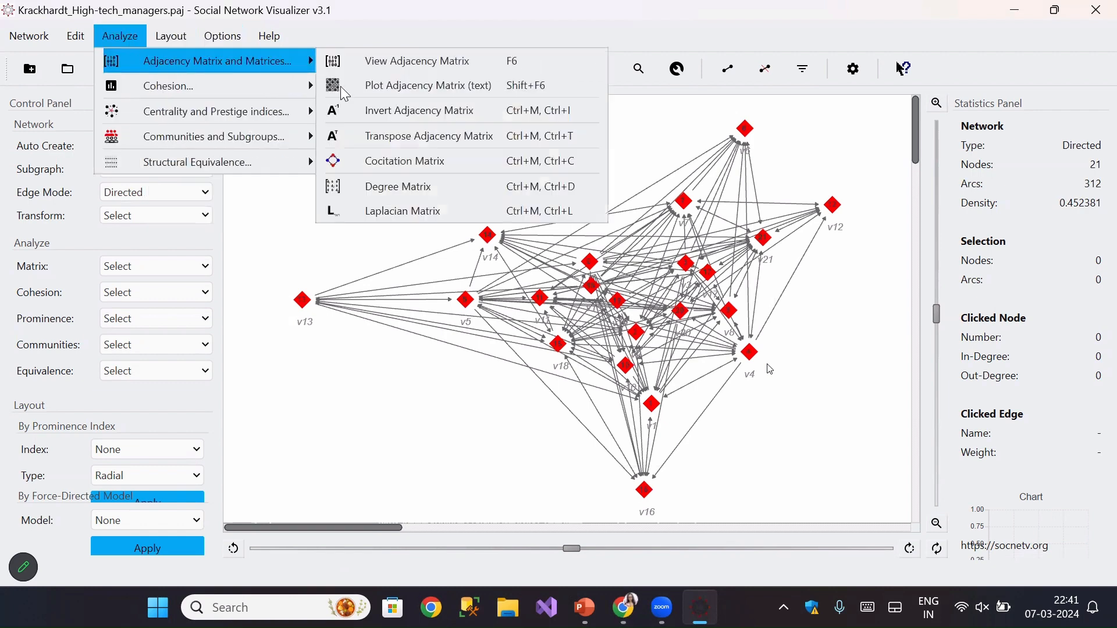
pyautogui.click(367, 104)
pyautogui.scroll(-1, 533, 385)
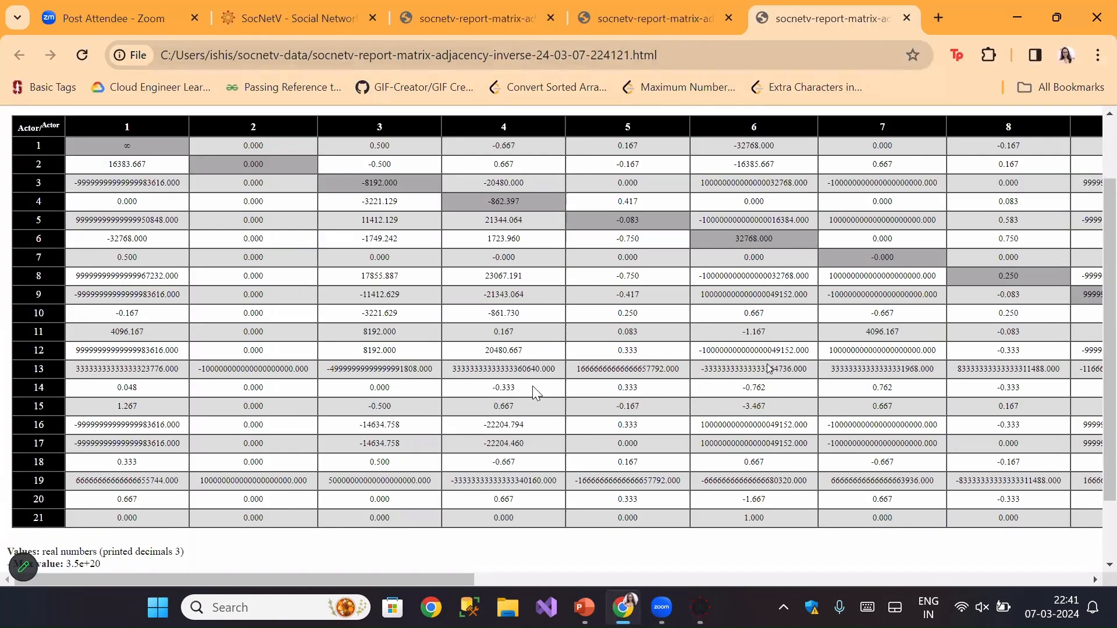
pyautogui.scroll(1, 533, 386)
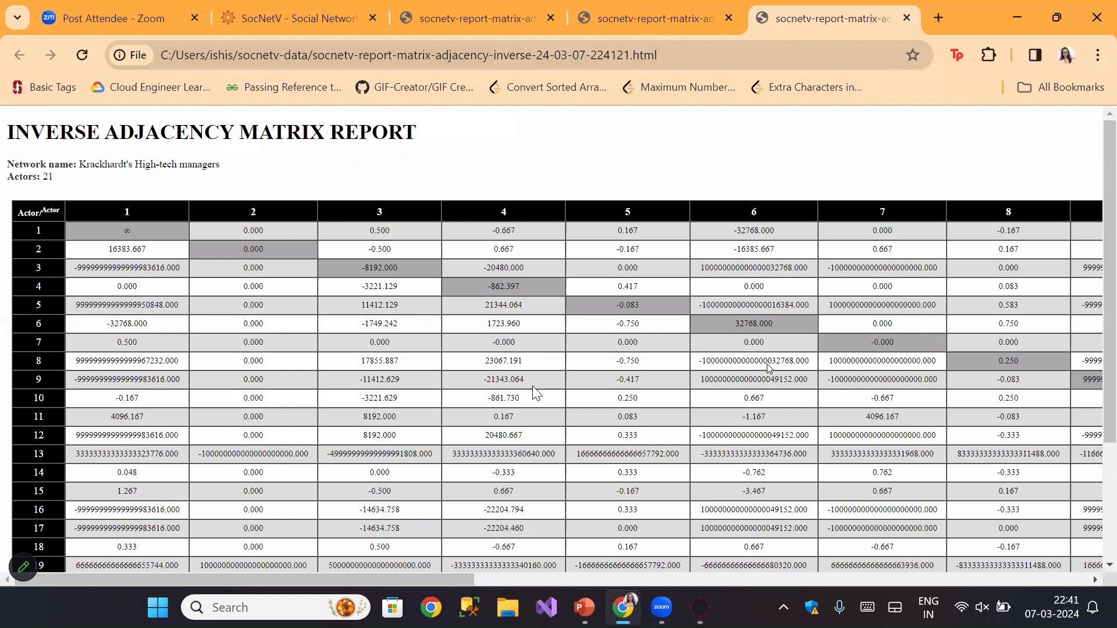
# Step: Return to SocNetV and generate the transpose of the High-tech managers adjacency matrix
pyautogui.click(689, 607)
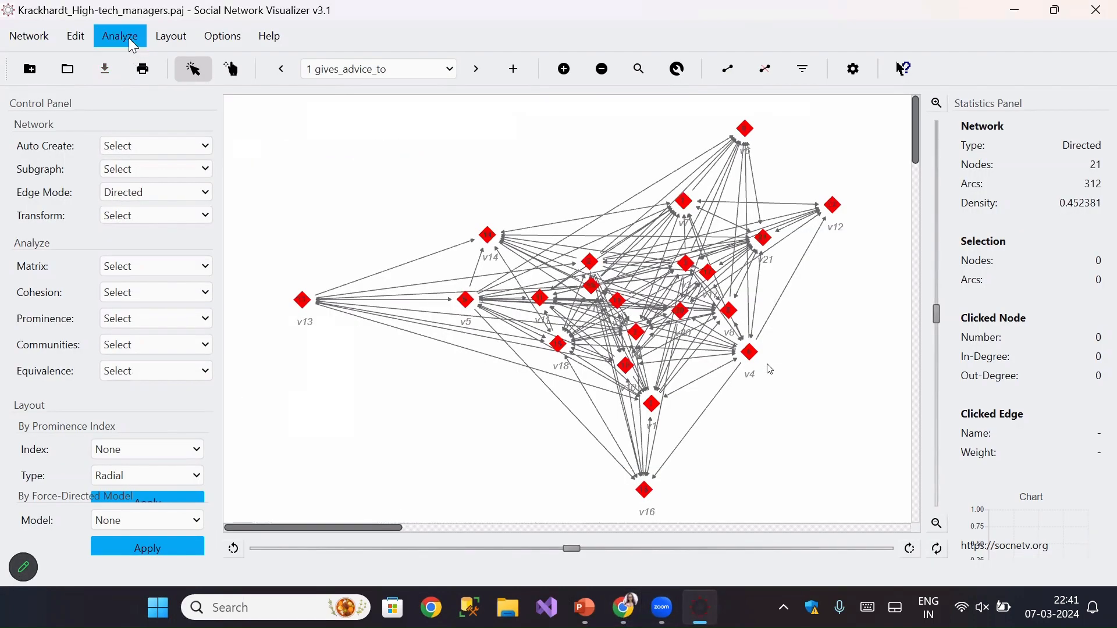
pyautogui.click(121, 37)
pyautogui.moveTo(279, 58)
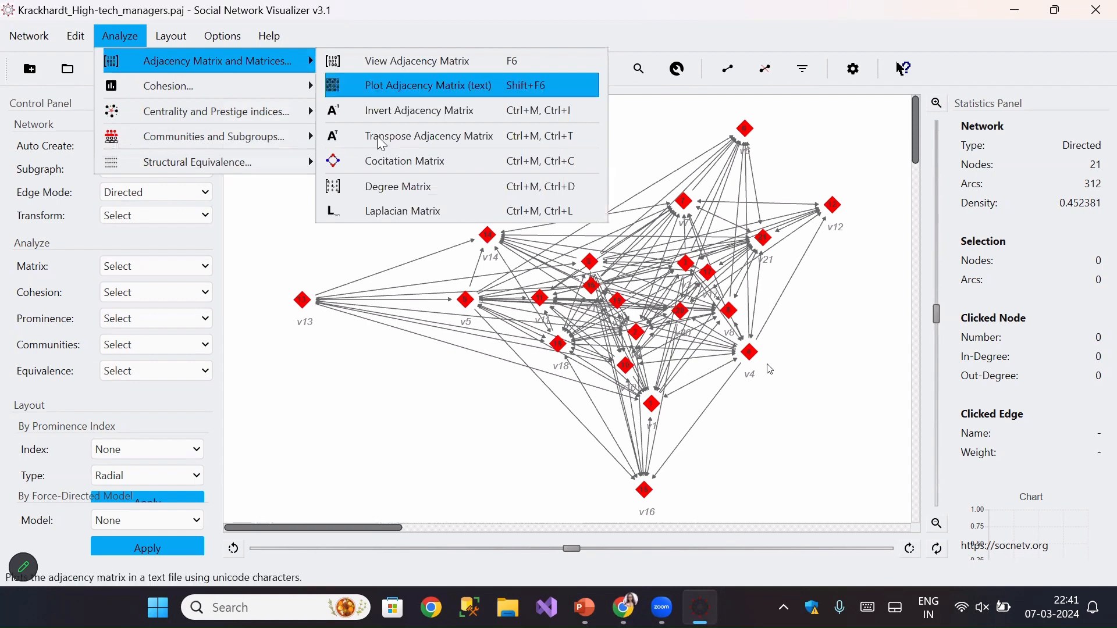
pyautogui.click(377, 135)
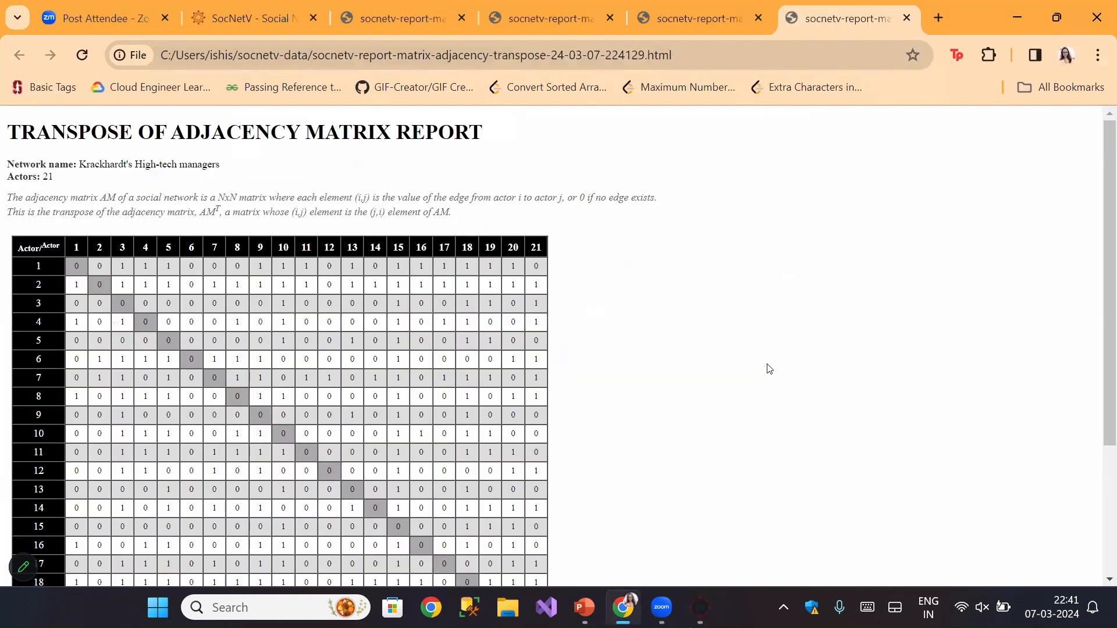
# Step: Return to SocNetV and generate the cocitation matrix report for the High-tech managers network
pyautogui.click(701, 608)
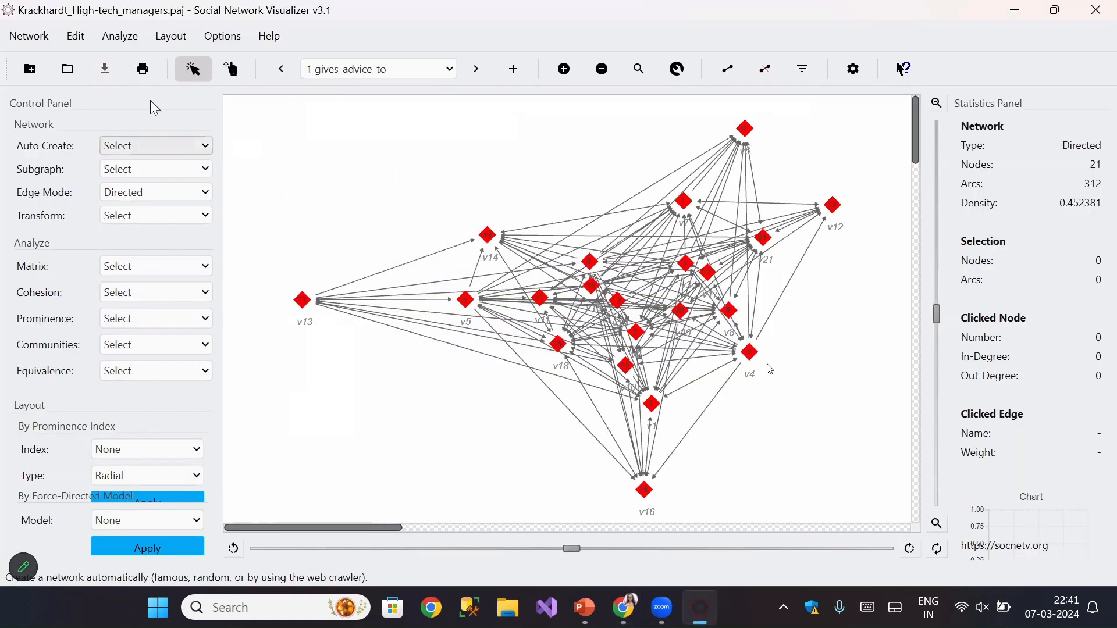
pyautogui.click(121, 37)
pyautogui.moveTo(151, 67)
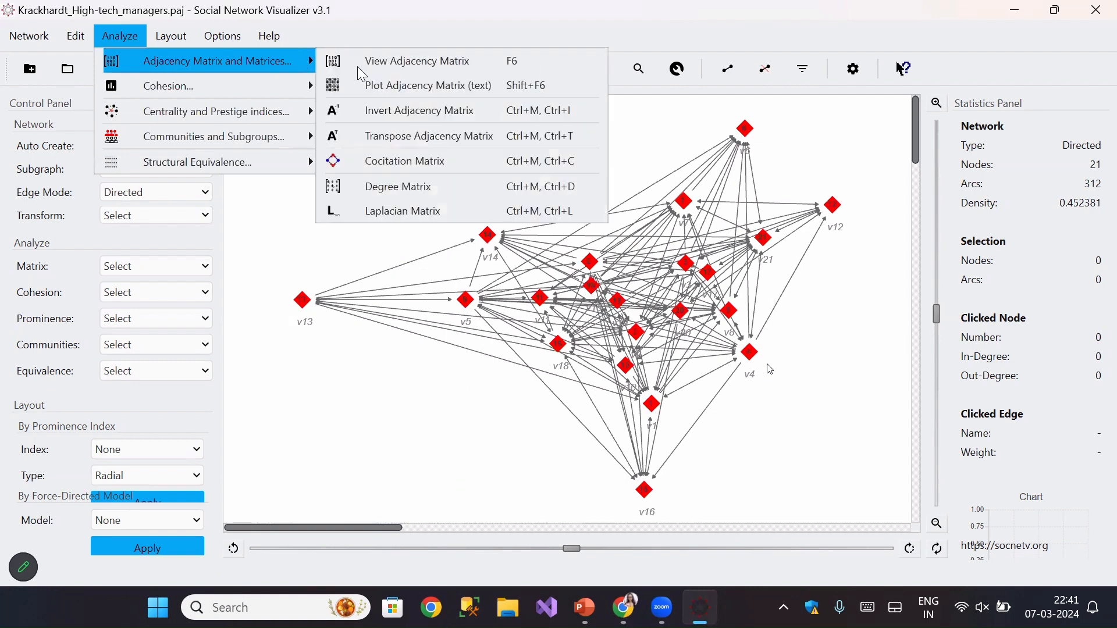
pyautogui.click(388, 163)
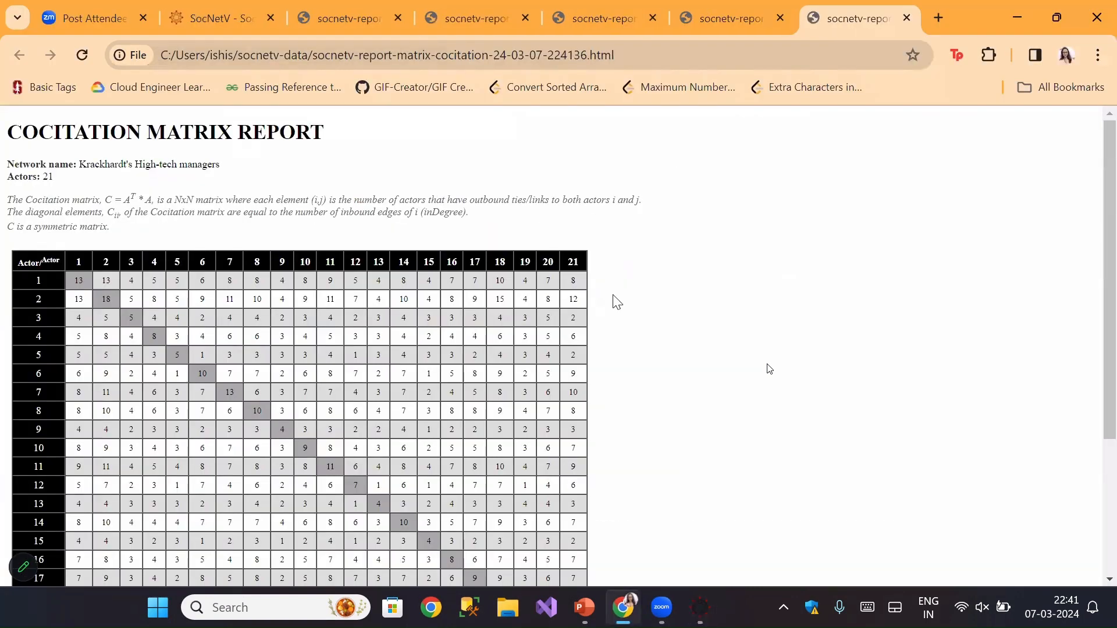
# Step: Return to SocNetV, generate the degree matrix report for the network and look through its rows
pyautogui.click(703, 610)
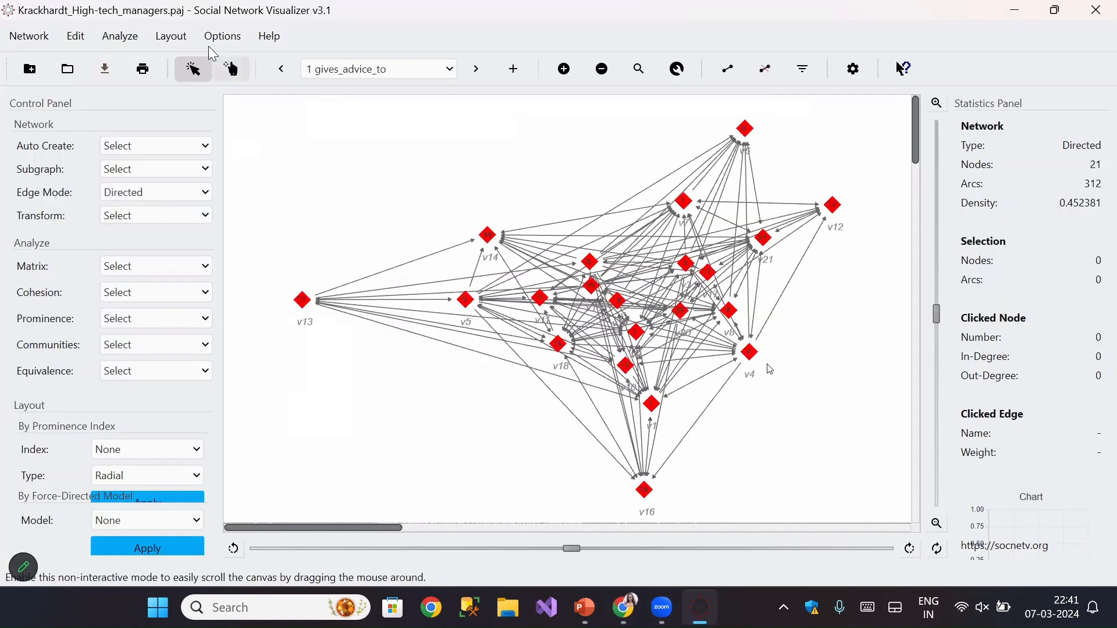
pyautogui.click(113, 40)
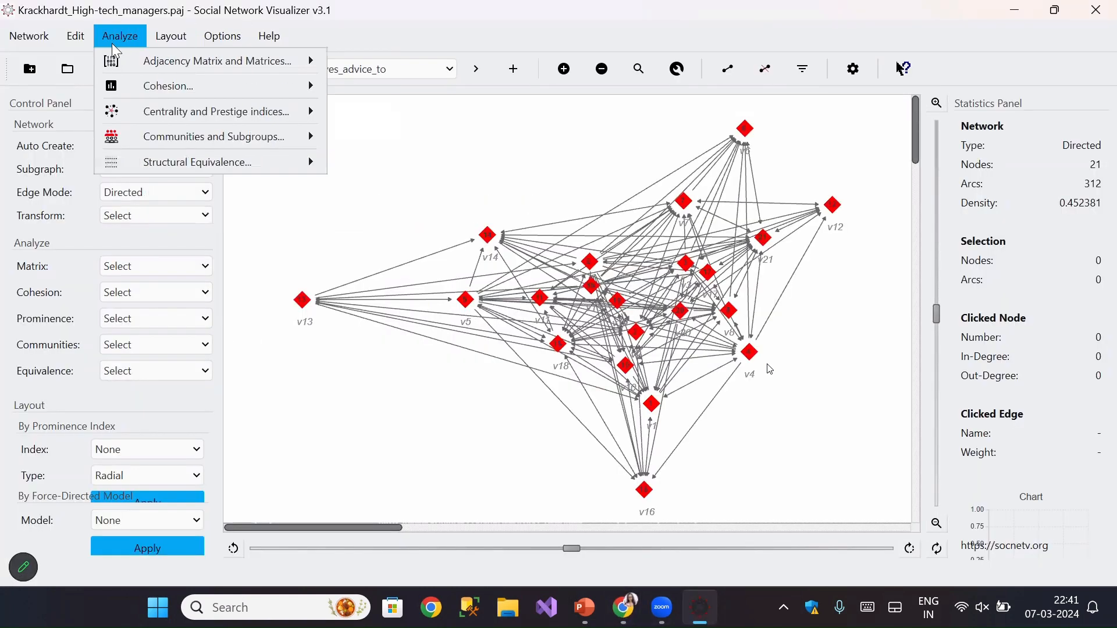
pyautogui.moveTo(291, 62)
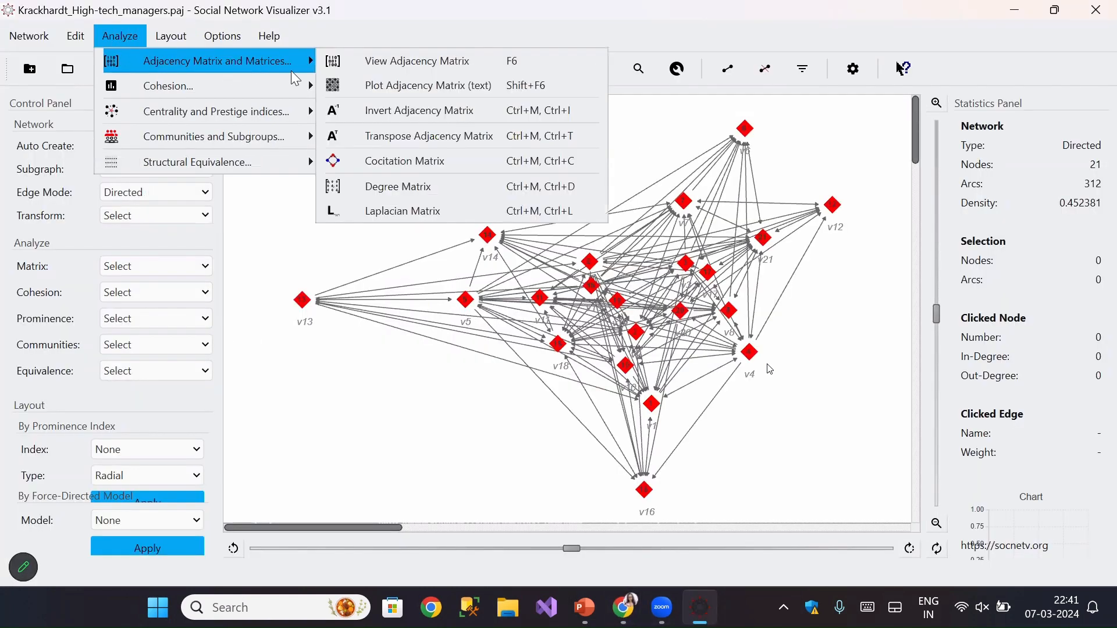
pyautogui.click(398, 203)
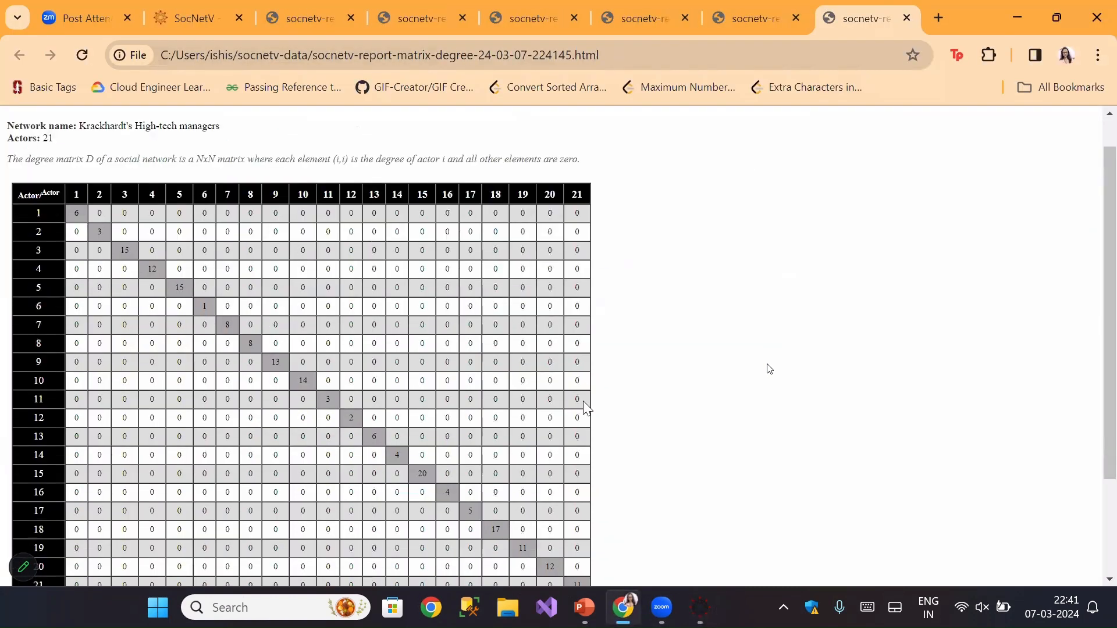
pyautogui.scroll(-2, 587, 407)
pyautogui.scroll(3, 586, 408)
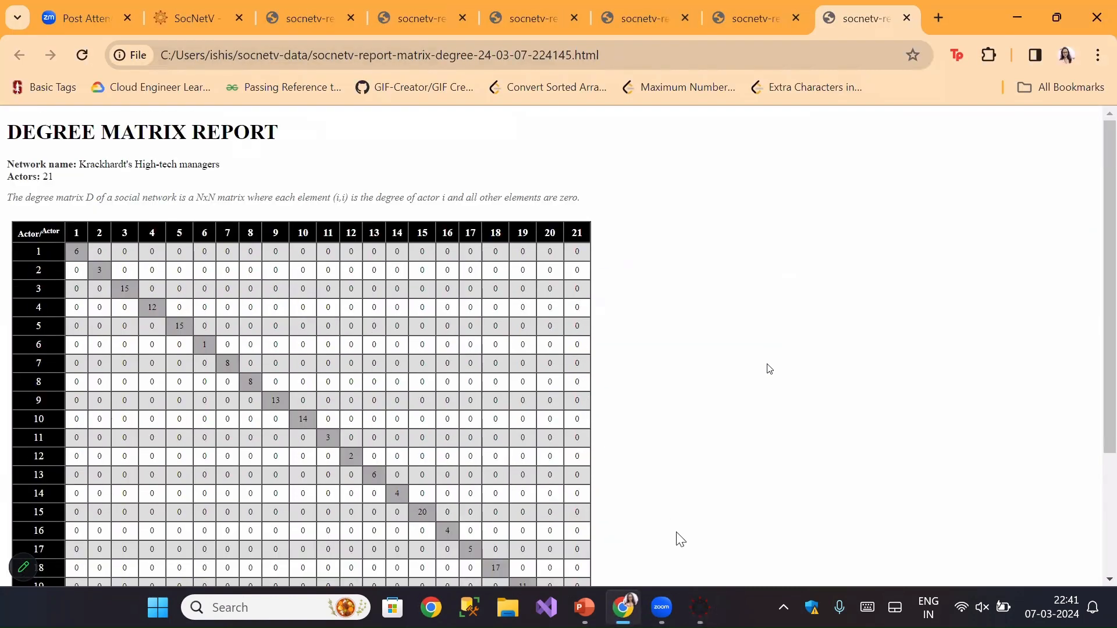
# Step: Return to SocNetV, generate the Laplacian matrix report for the network and look through its definition and rows
pyautogui.click(700, 605)
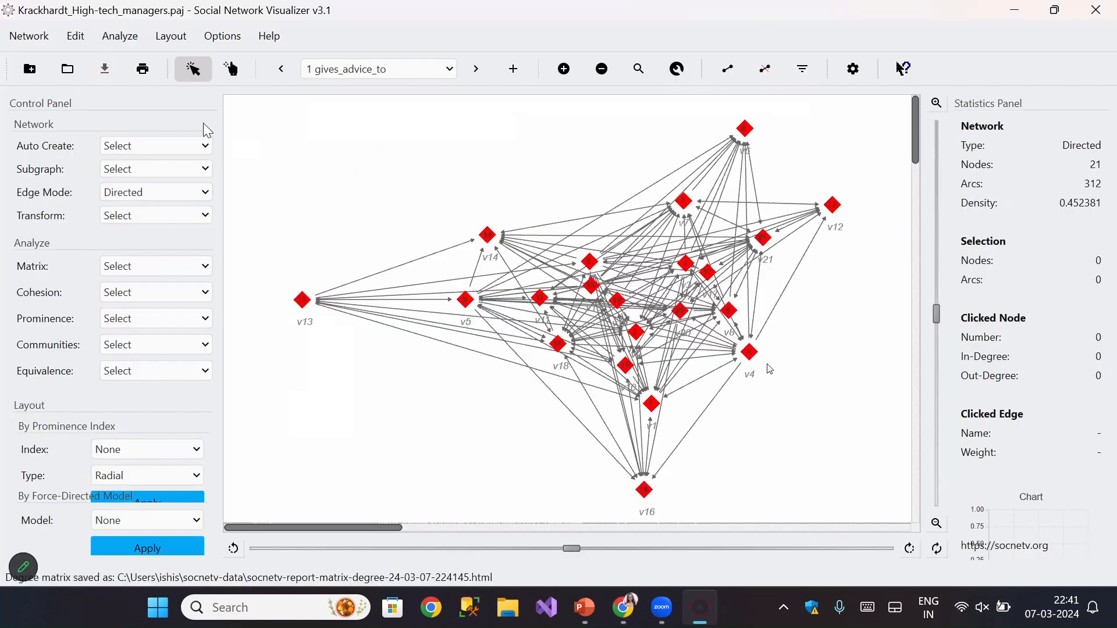
pyautogui.click(117, 38)
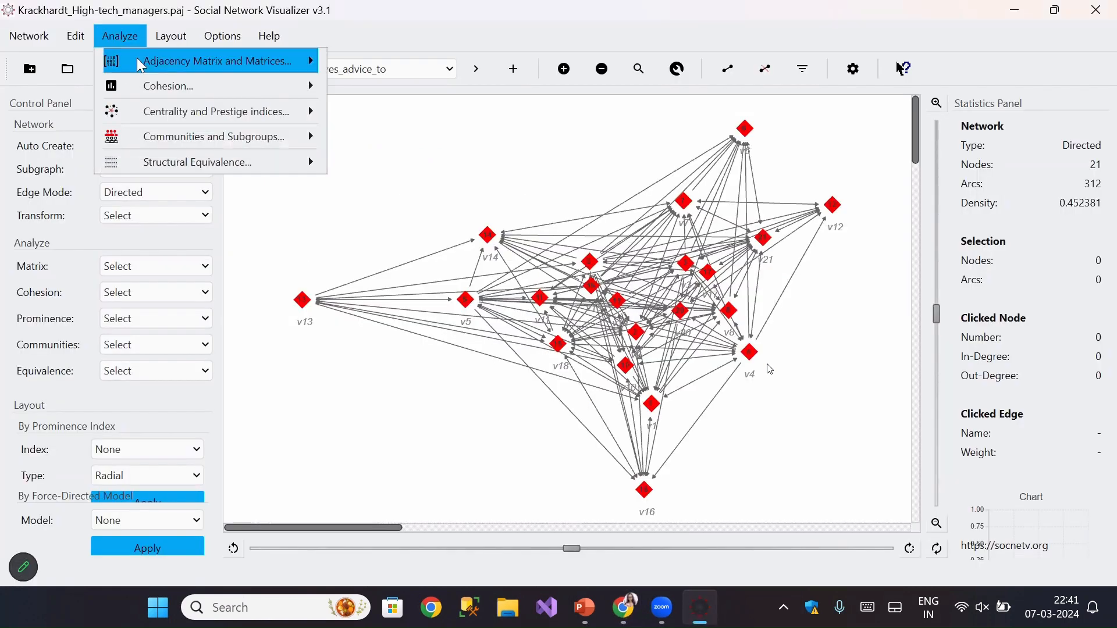
pyautogui.moveTo(230, 61)
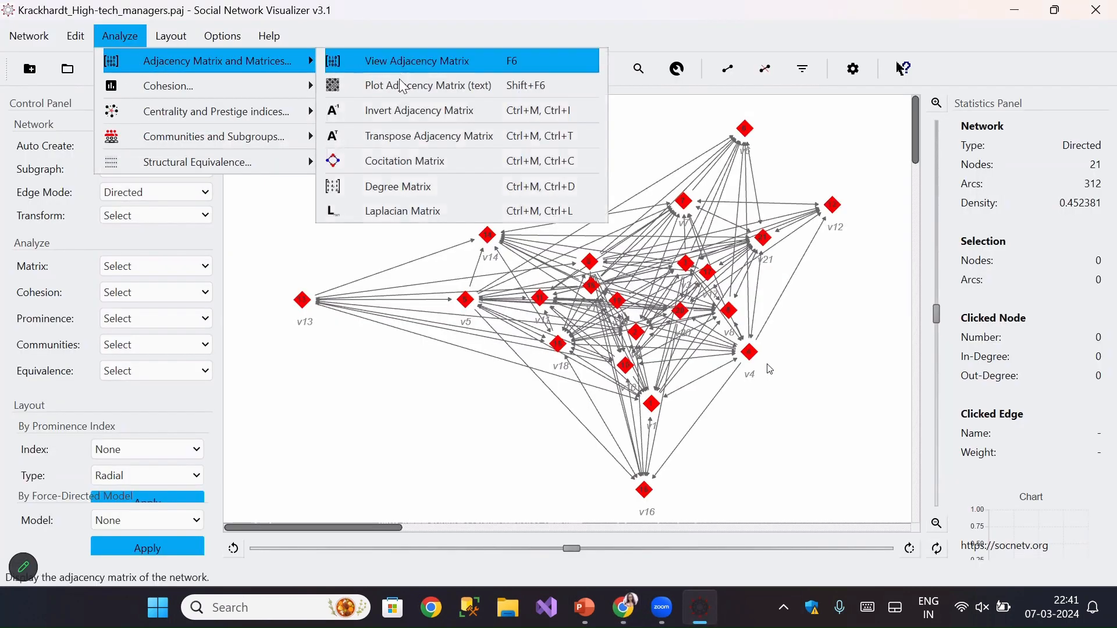
pyautogui.click(432, 214)
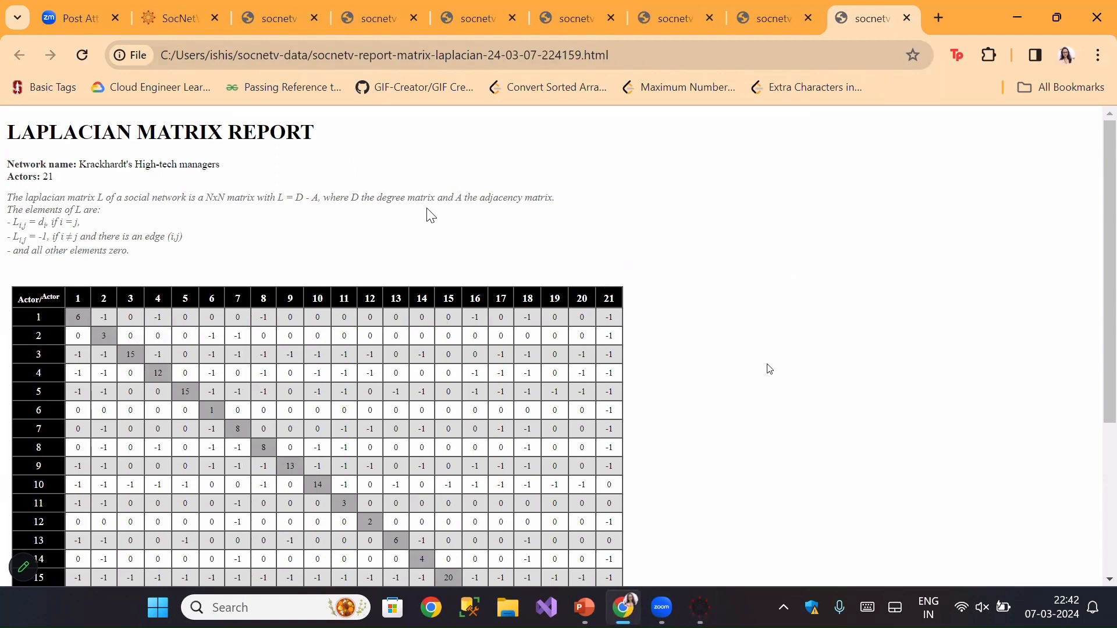
pyautogui.scroll(-2, 431, 216)
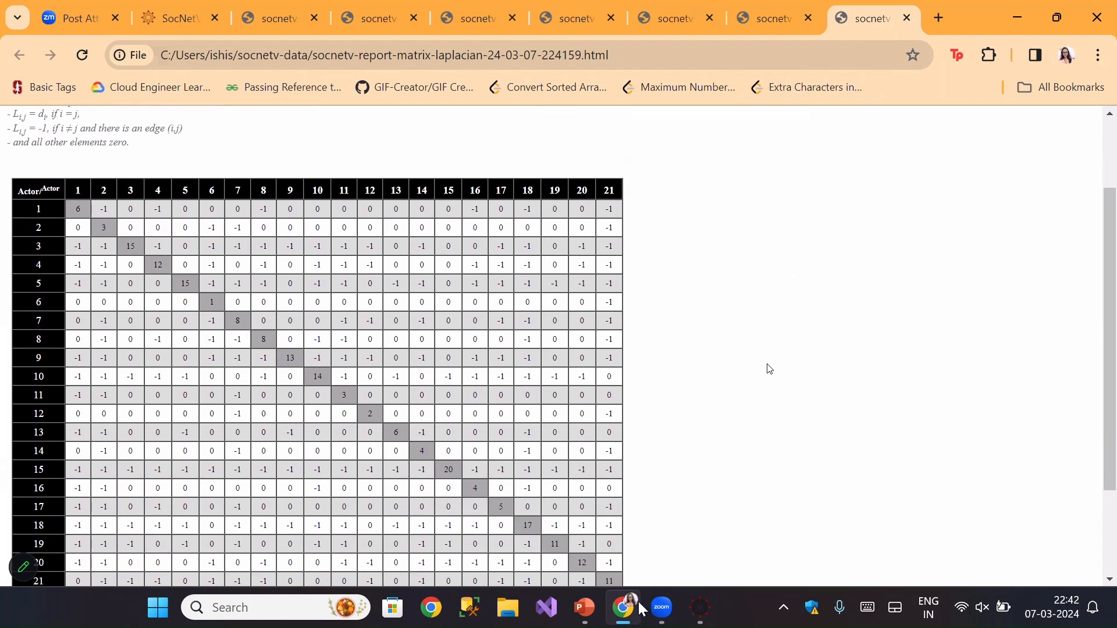
pyautogui.scroll(-2, 669, 497)
pyautogui.scroll(4, 672, 496)
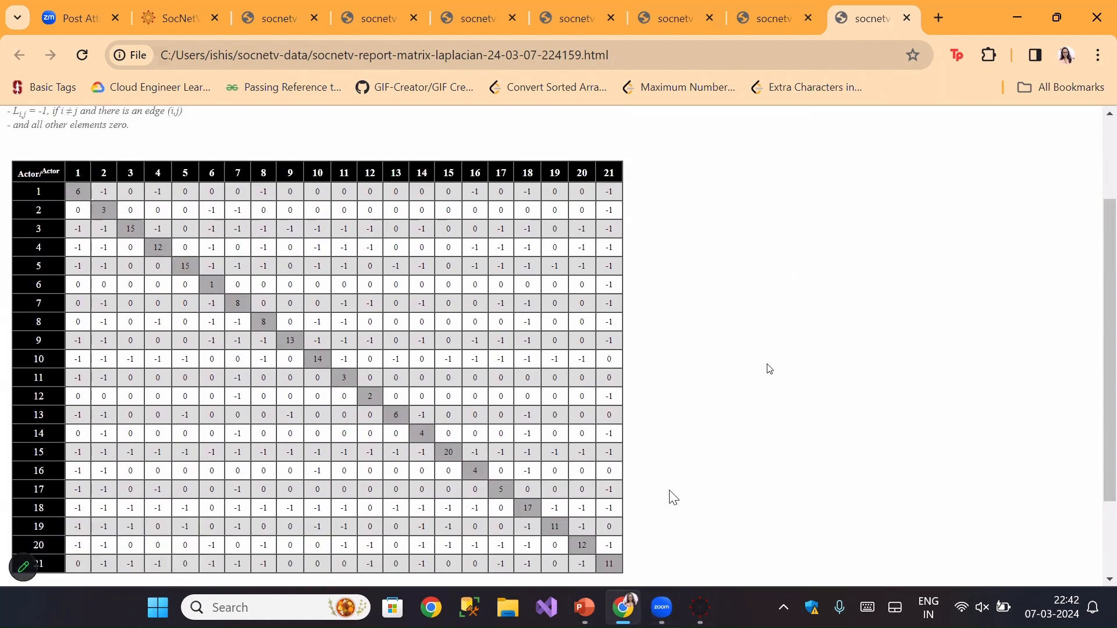
# Step: Return to SocNetV and look over the cohesion measures available for analysing the network
pyautogui.click(701, 607)
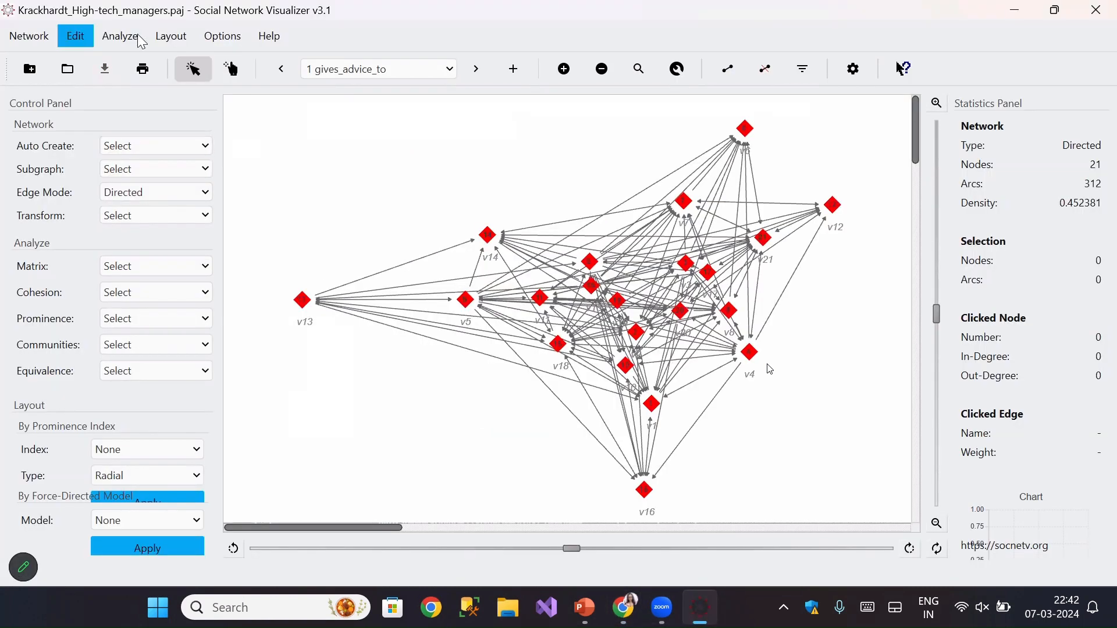
pyautogui.click(120, 36)
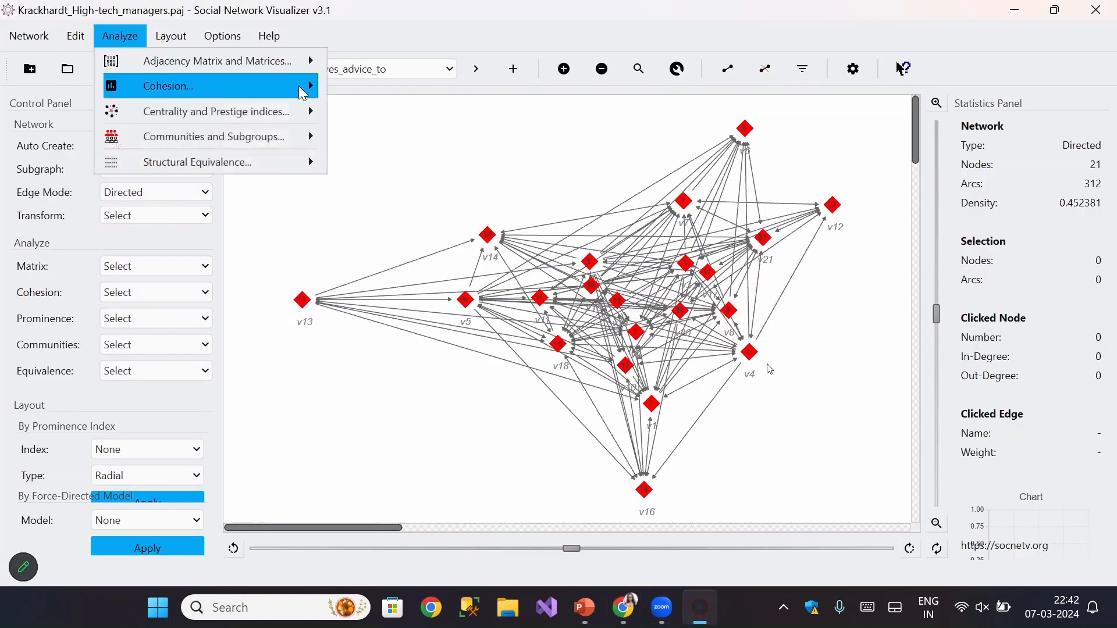
pyautogui.moveTo(307, 85)
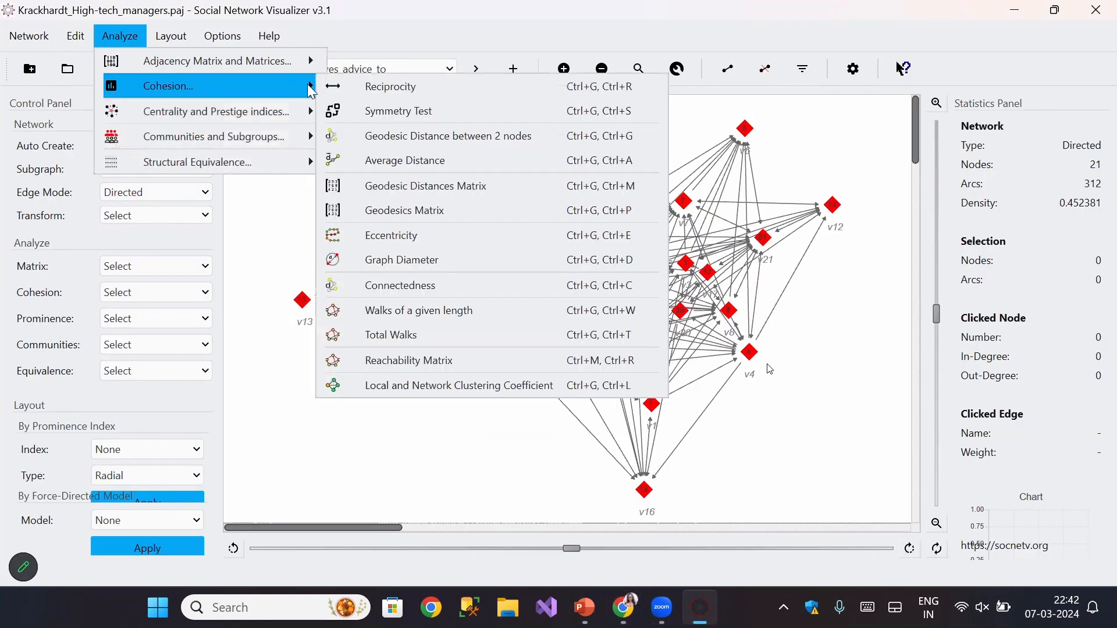
pyautogui.click(320, 305)
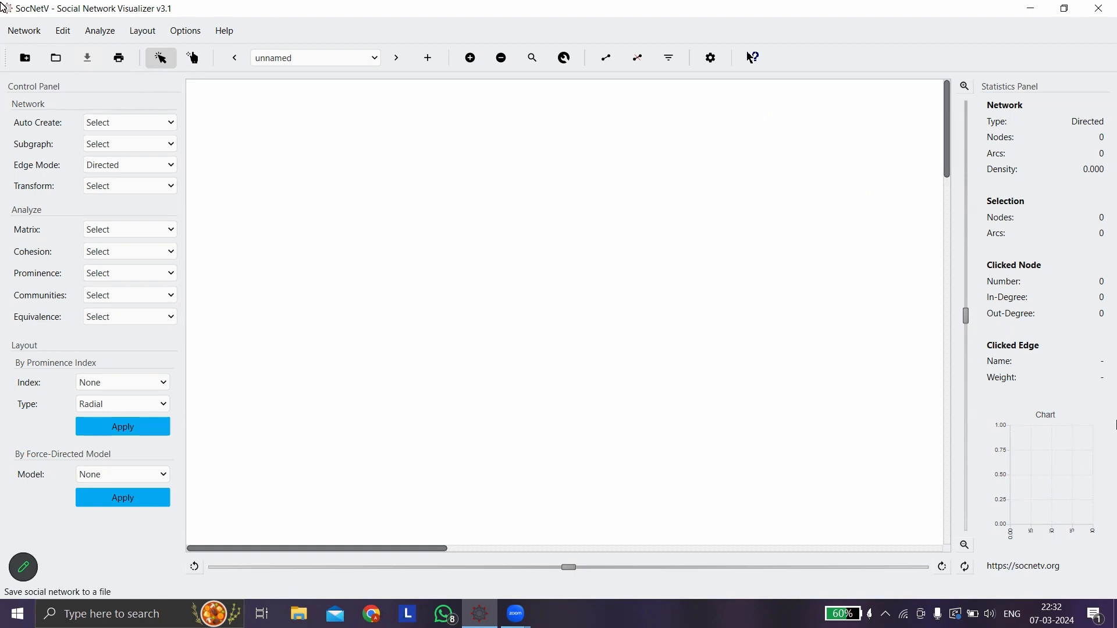
# Step: Recreate the known data set "Krackhardt: High-tech managers (multirelational), 24 actors" in the empty workspace
pyautogui.click(20, 30)
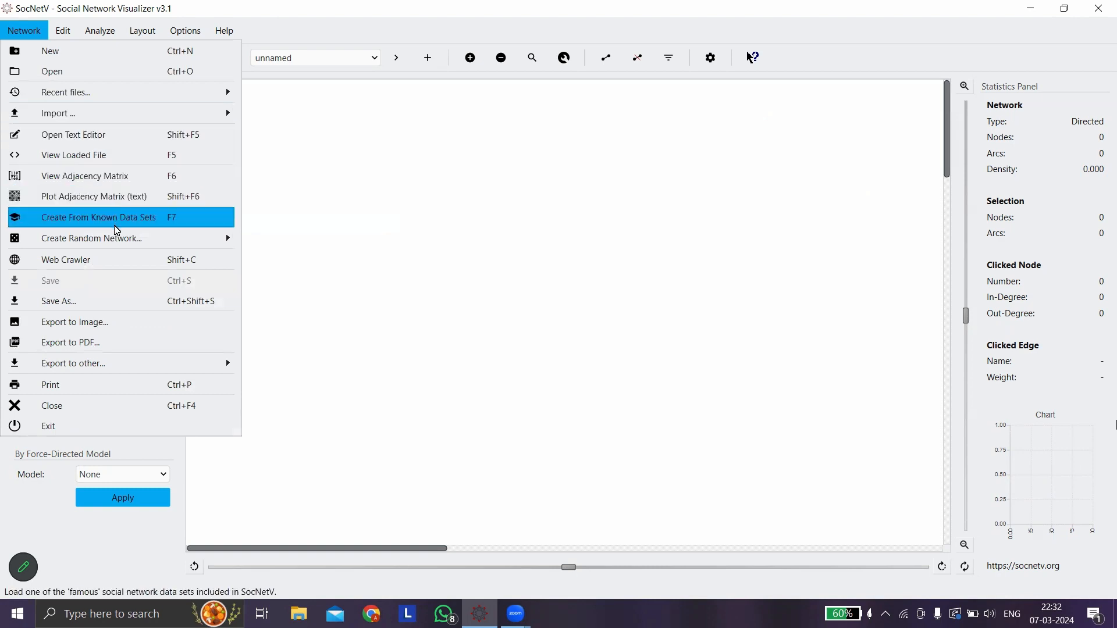
pyautogui.click(187, 223)
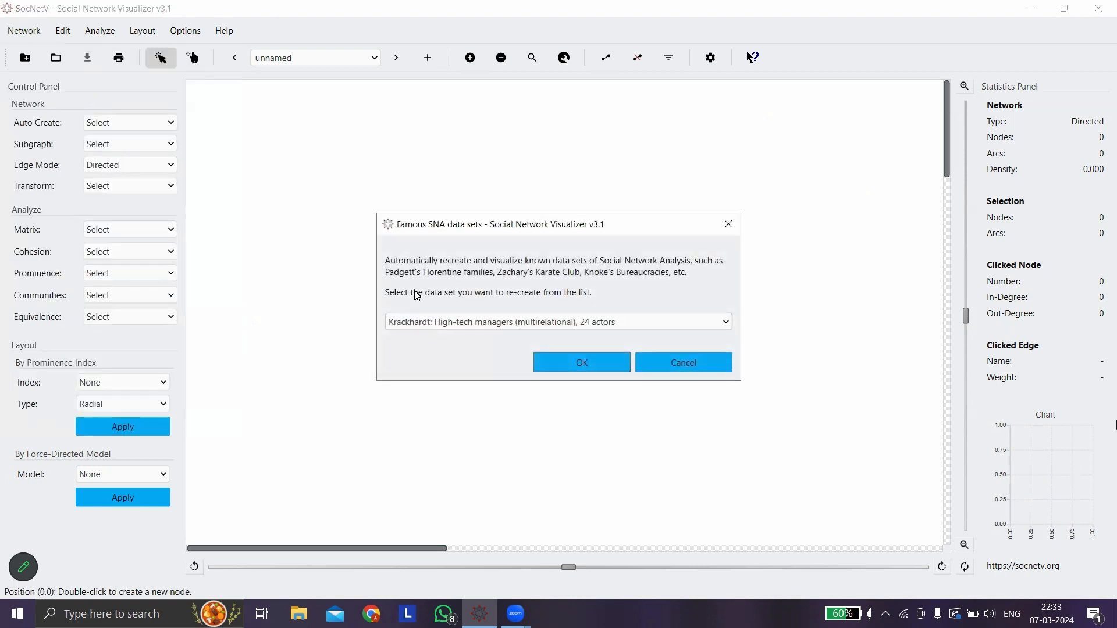
pyautogui.click(580, 359)
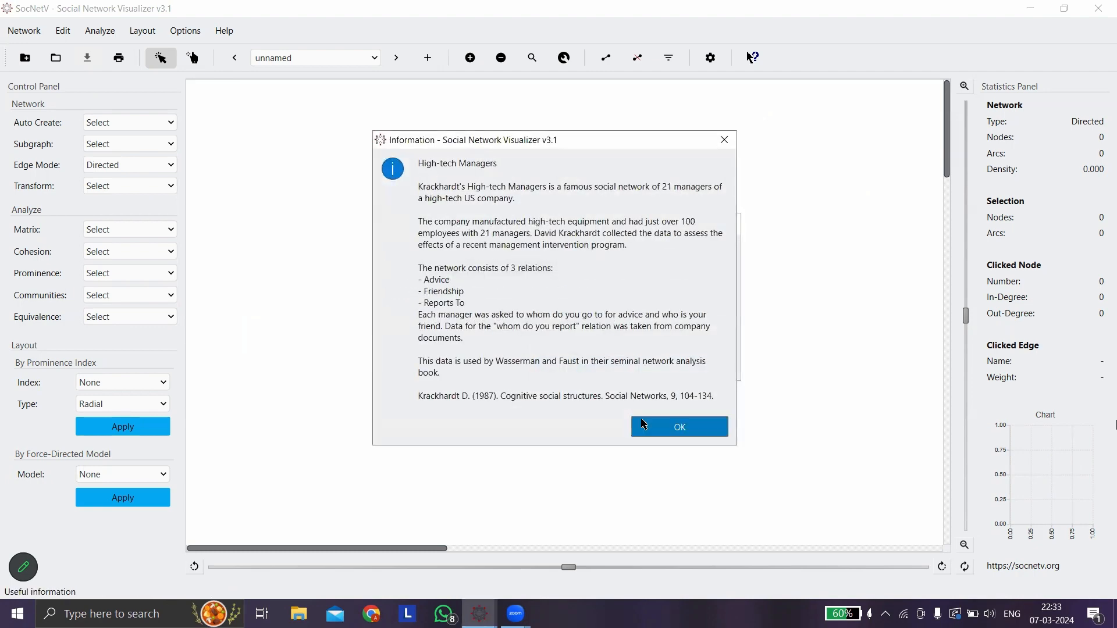
pyautogui.click(679, 427)
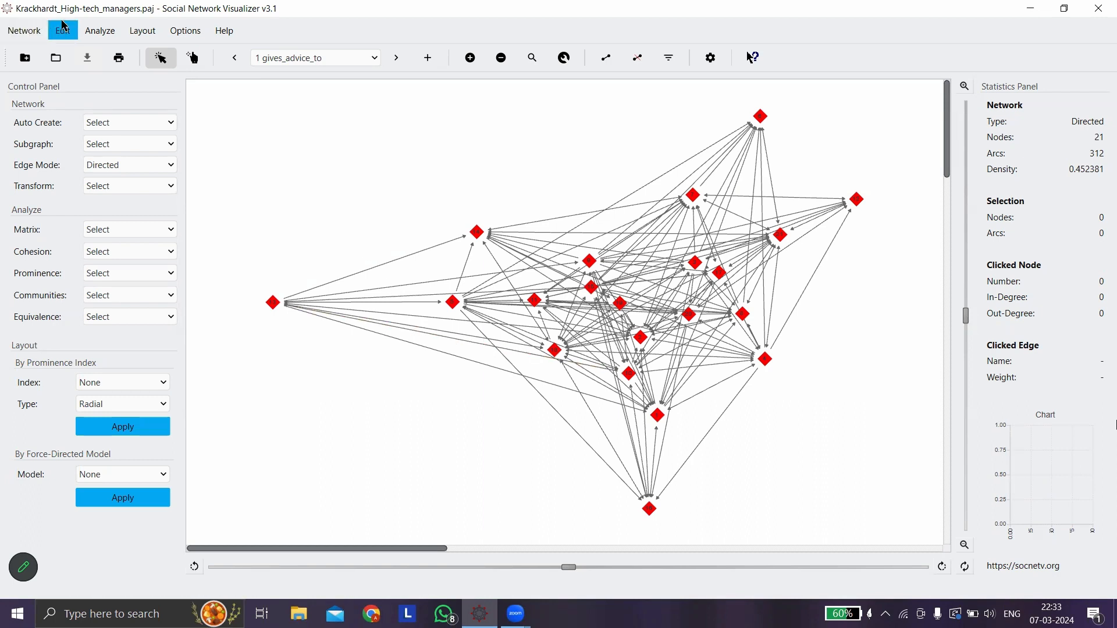
# Step: Run the Symmetry Test on the Krackhardt high-tech managers network and dismiss the result message
pyautogui.click(100, 30)
pyautogui.moveTo(186, 75)
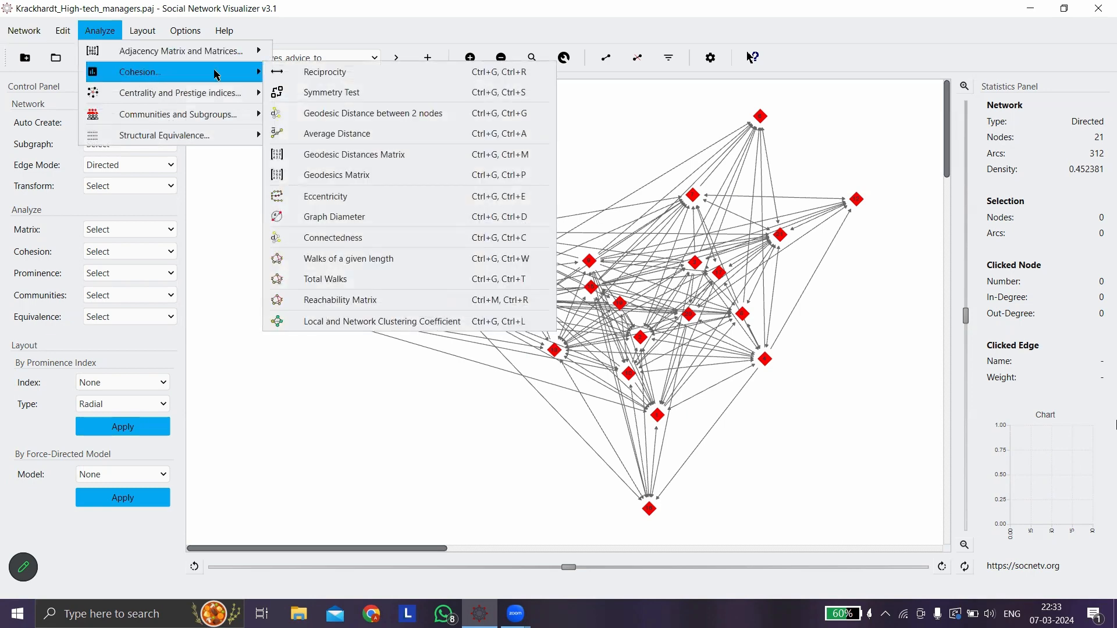
pyautogui.click(460, 94)
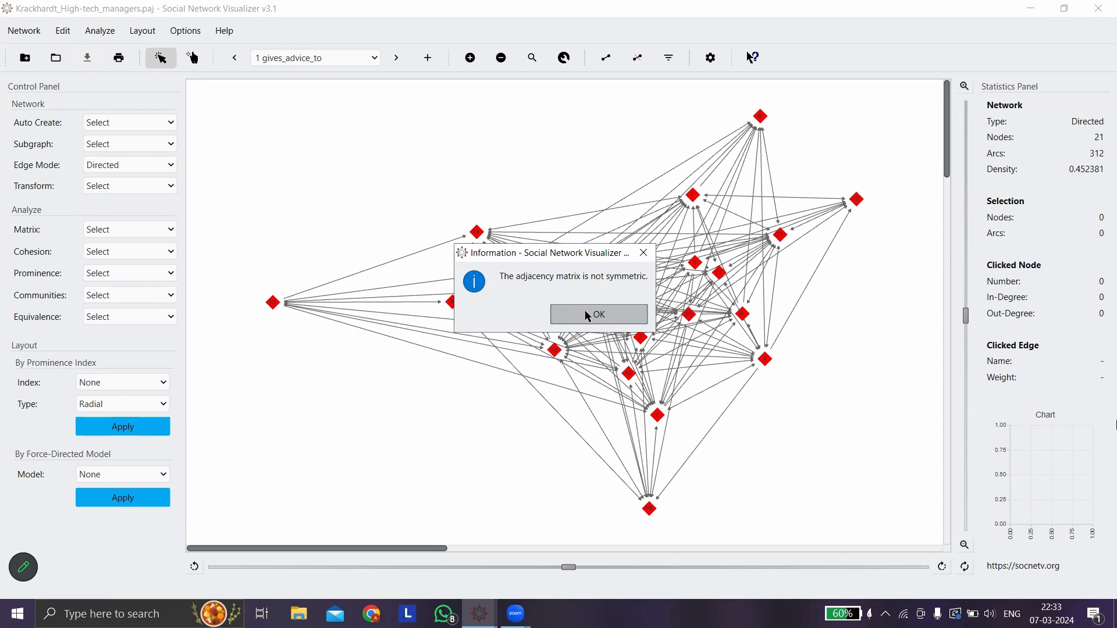
pyautogui.press('Return')
# Step: Compute the geodesic distance between source node 5 and target node 9, and dismiss the result
pyautogui.click(116, 40)
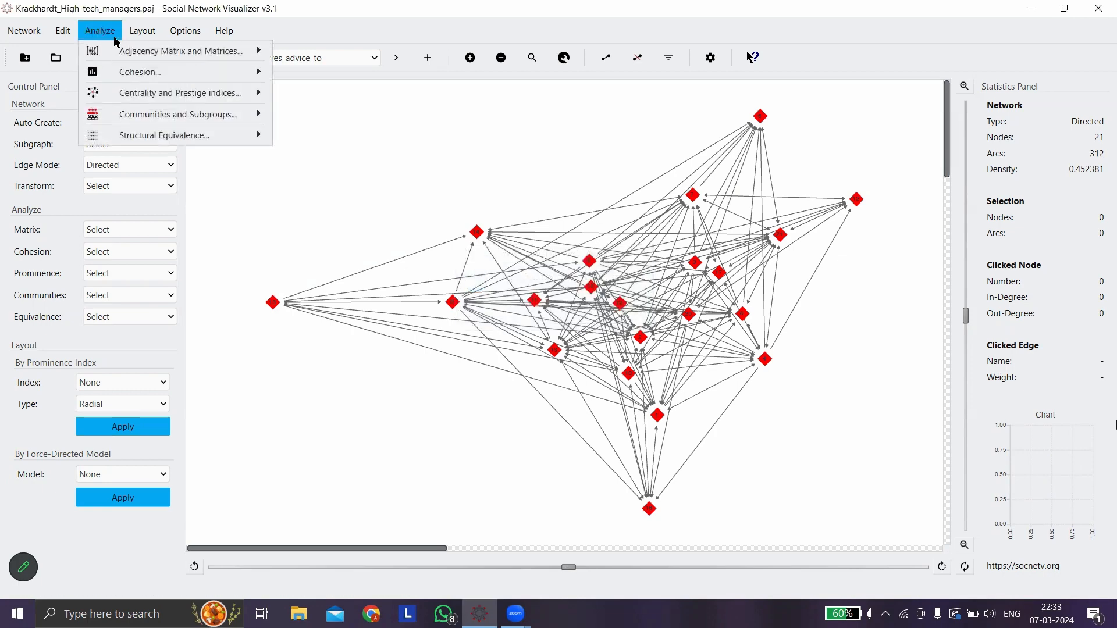
pyautogui.moveTo(137, 72)
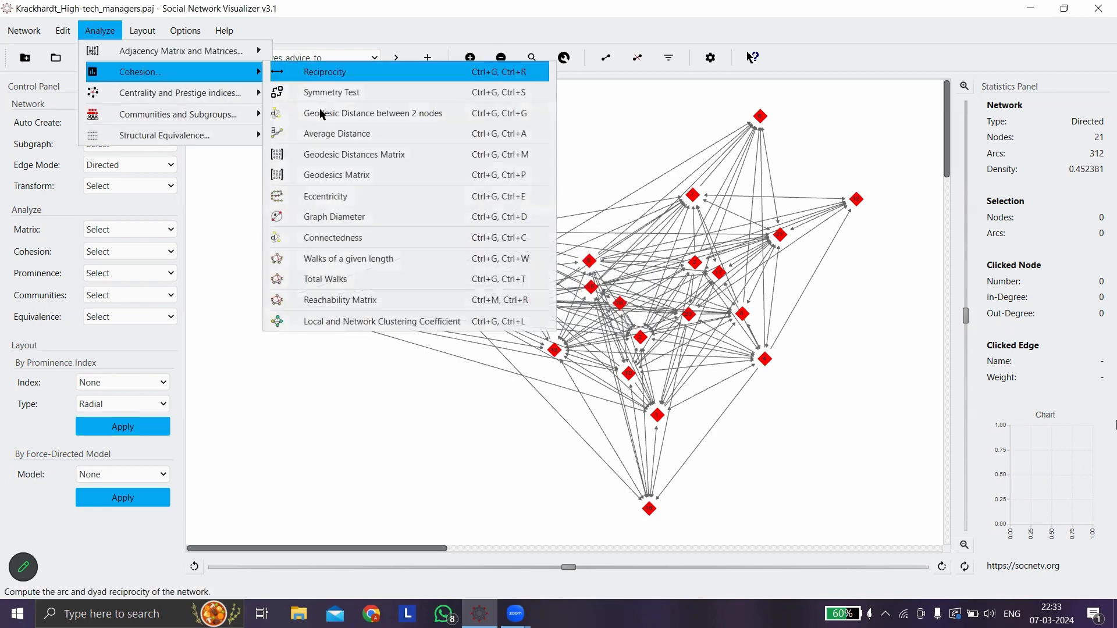
pyautogui.click(446, 116)
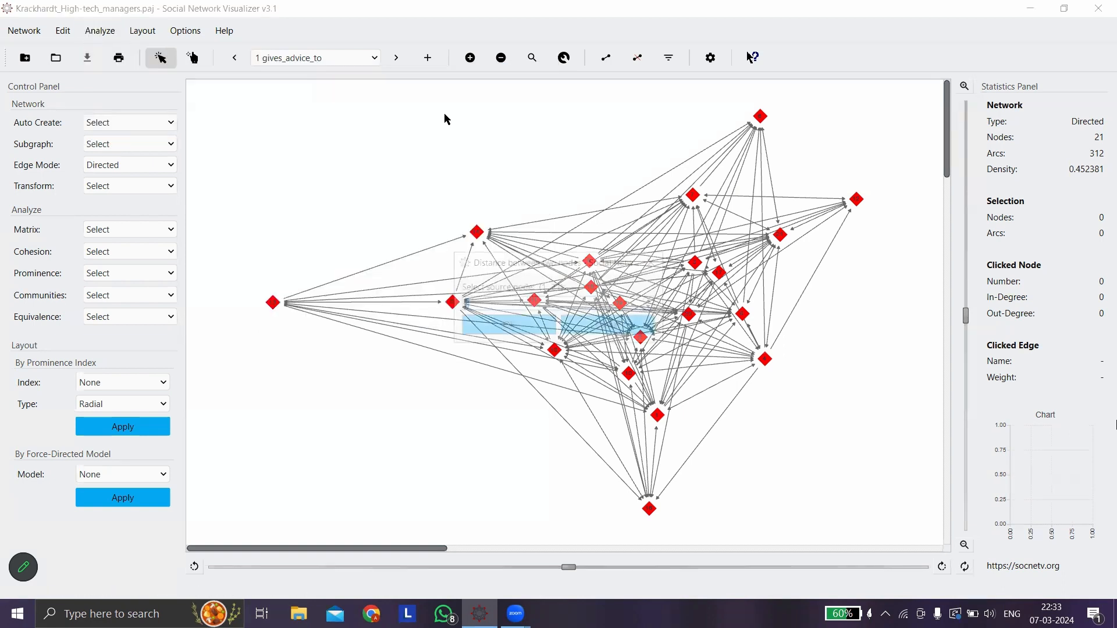
pyautogui.write('5')
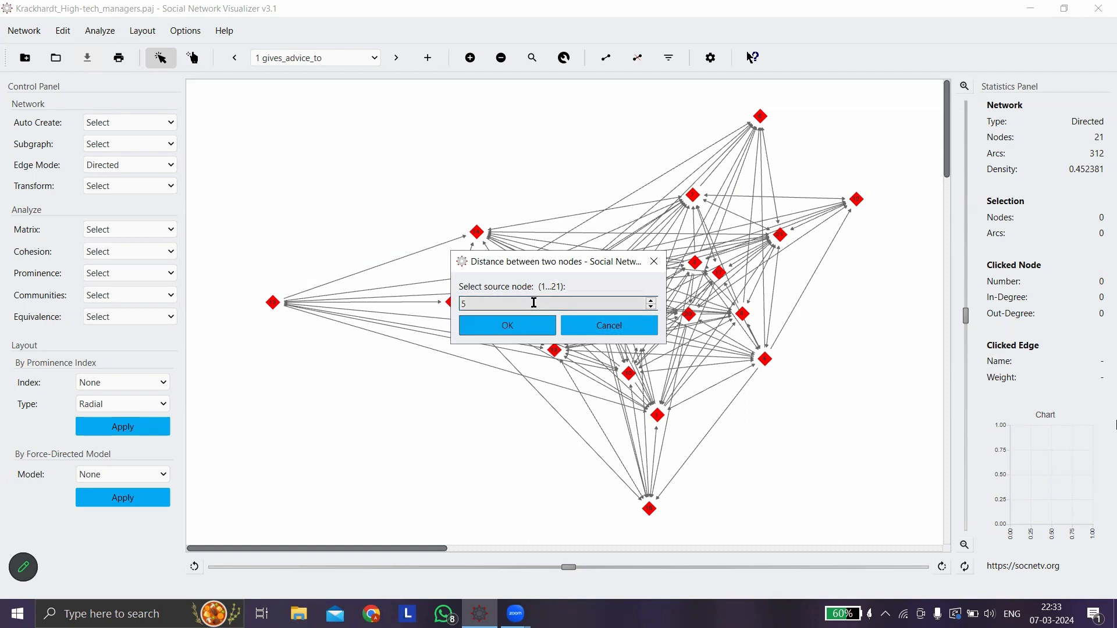
pyautogui.click(514, 322)
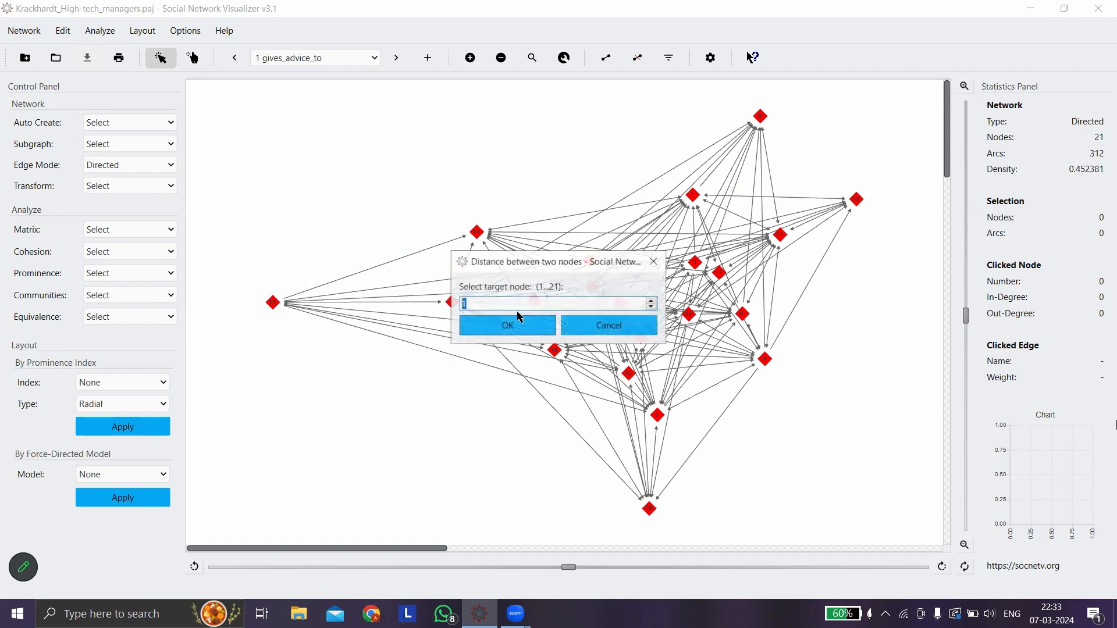
pyautogui.write('9')
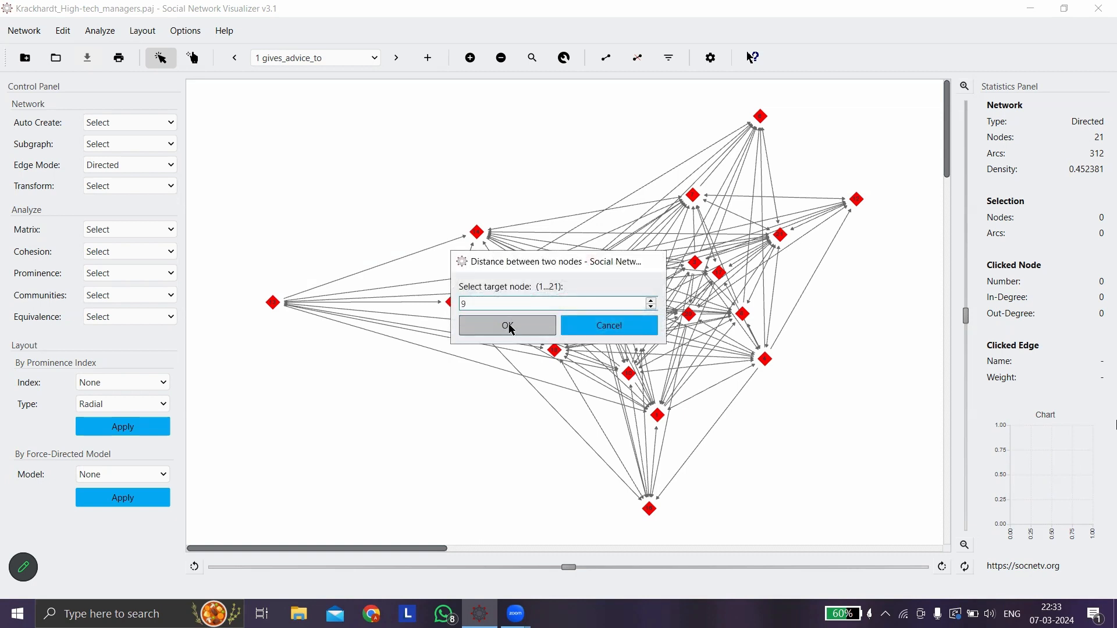
pyautogui.click(512, 324)
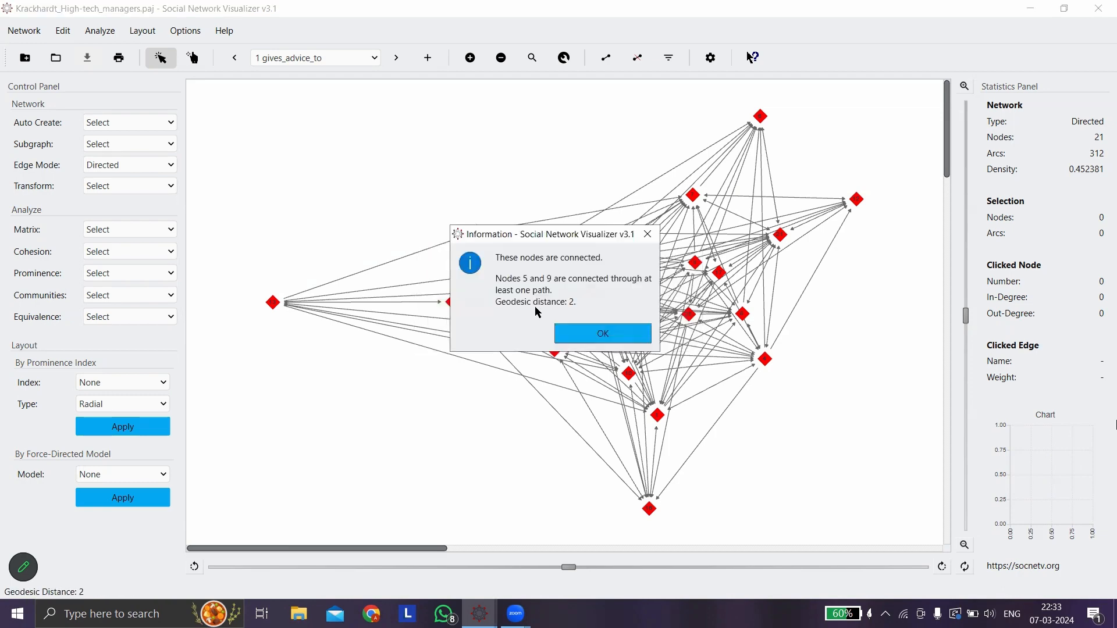
pyautogui.click(617, 336)
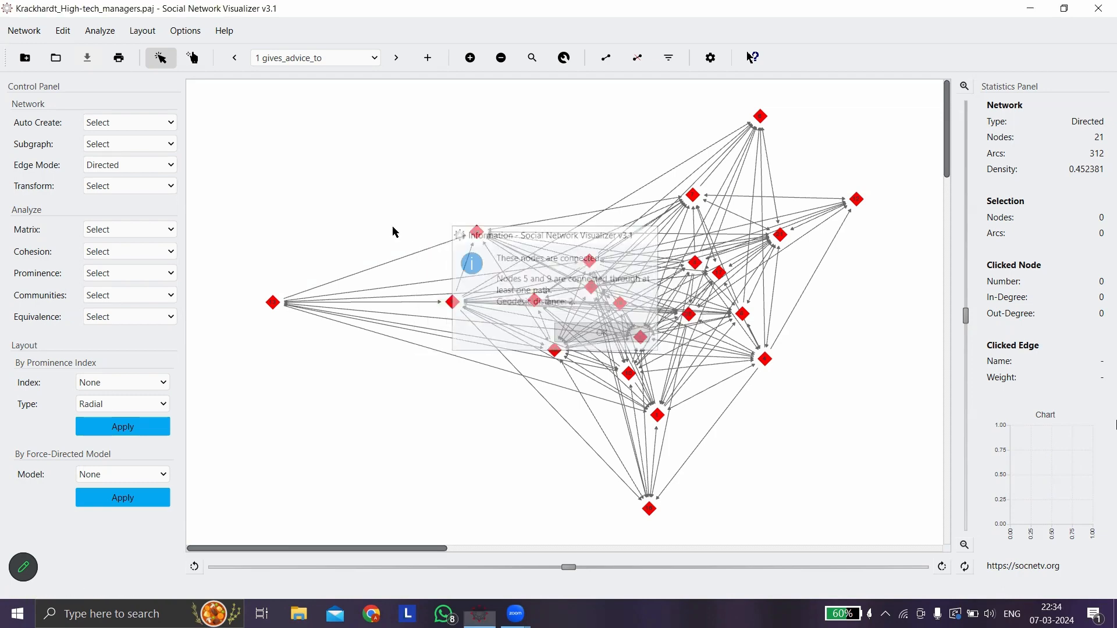
# Step: Compute the average distance of the network, read the explanation and dismiss the message
pyautogui.click(99, 31)
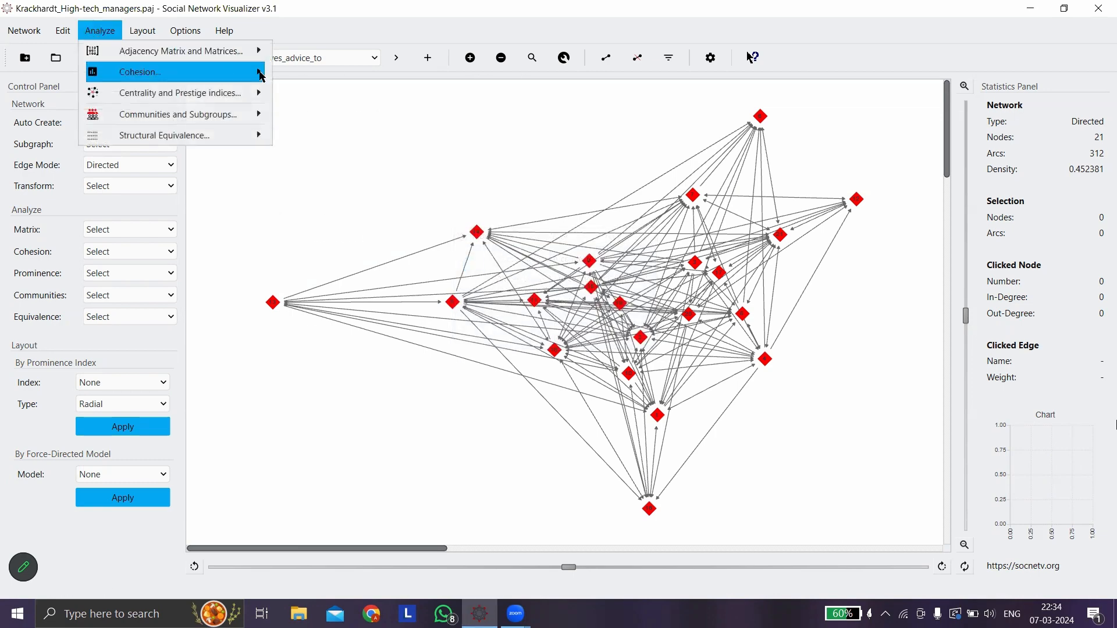
pyautogui.moveTo(260, 73)
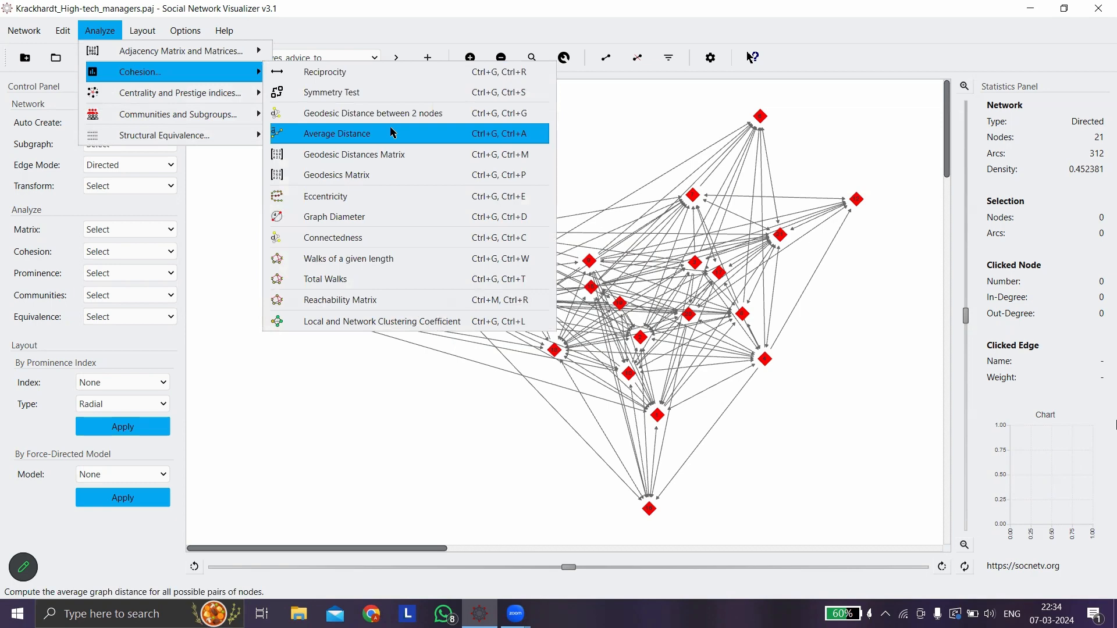
pyautogui.click(392, 133)
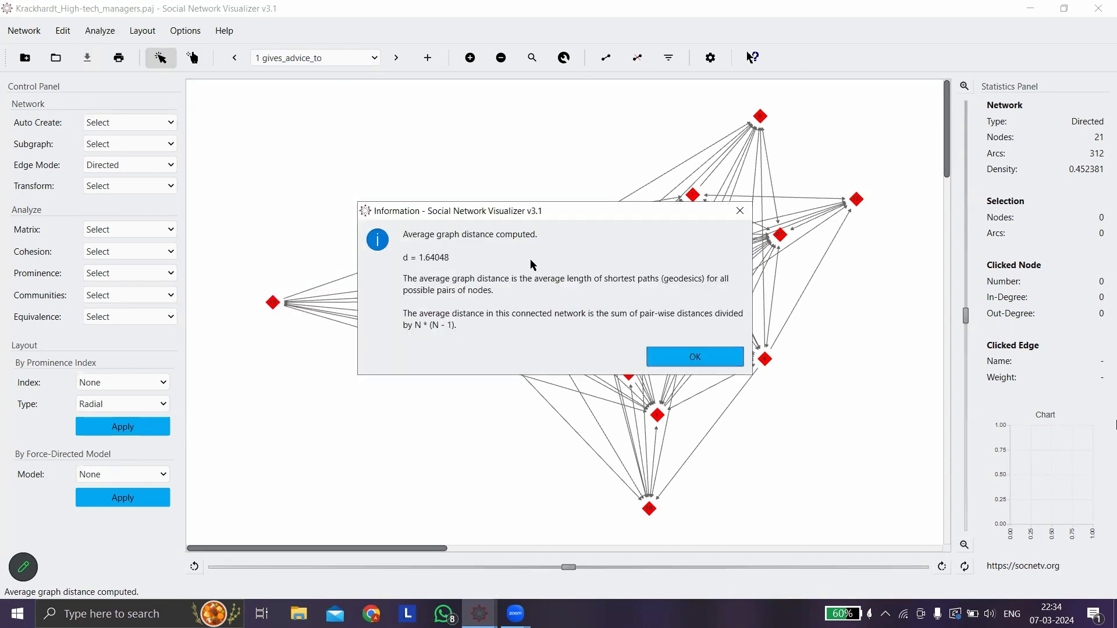
pyautogui.click(672, 354)
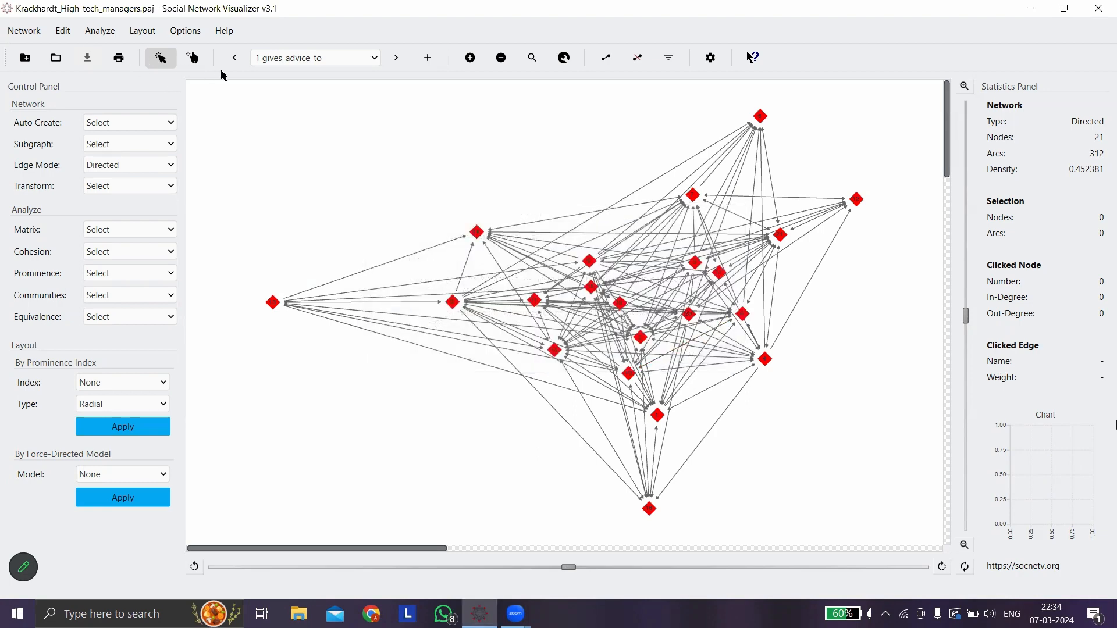
# Step: Generate the geodesic distances matrix report for the network, look over its values and close the report
pyautogui.hotkey('alt', 'a')
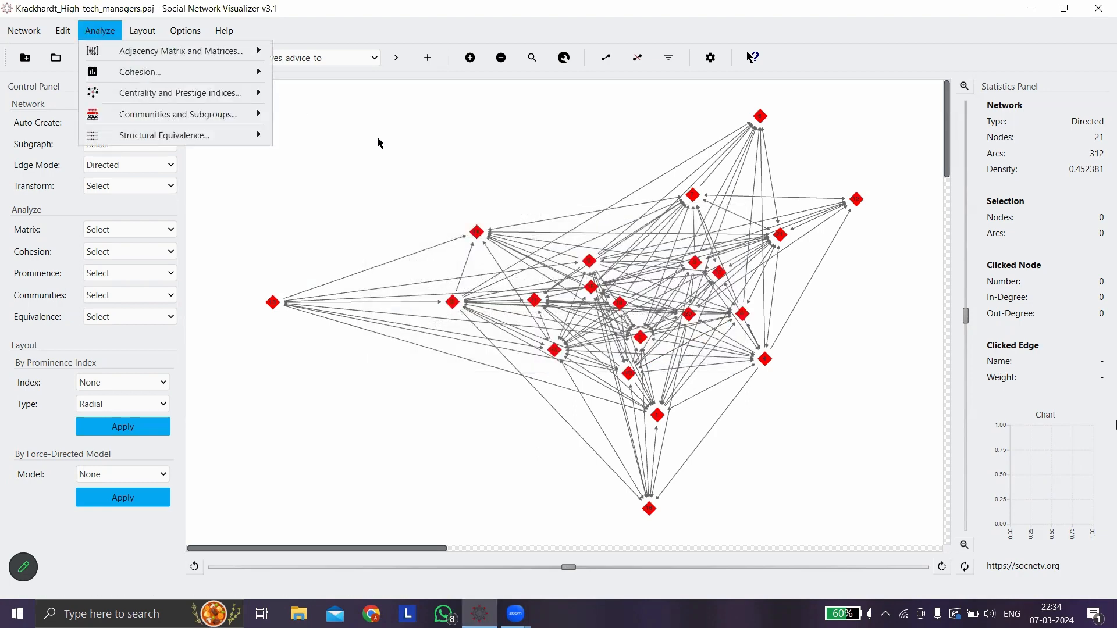
pyautogui.press('Down')
pyautogui.press('Down')
pyautogui.press('Right')
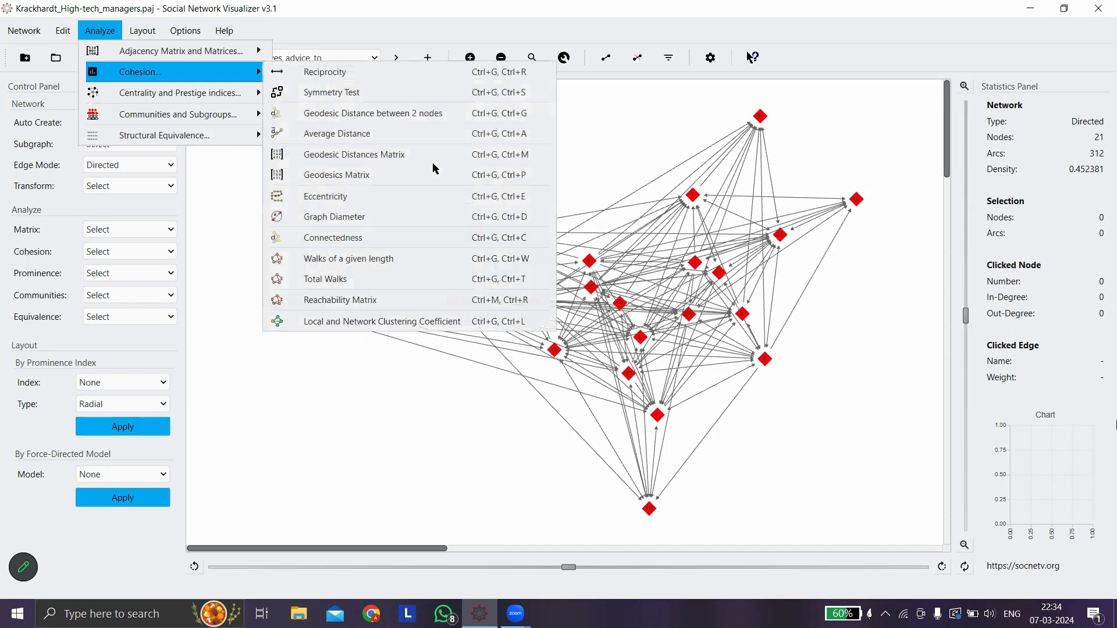
pyautogui.press('Down')
pyautogui.press('Down')
pyautogui.press('Down')
pyautogui.press('Down')
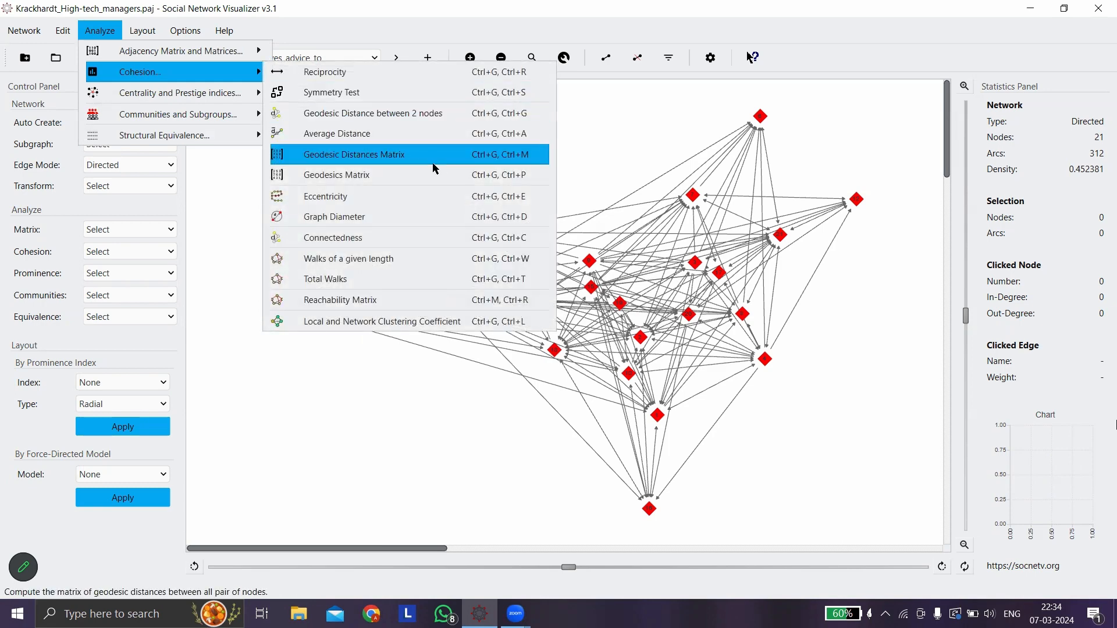
pyautogui.press('Return')
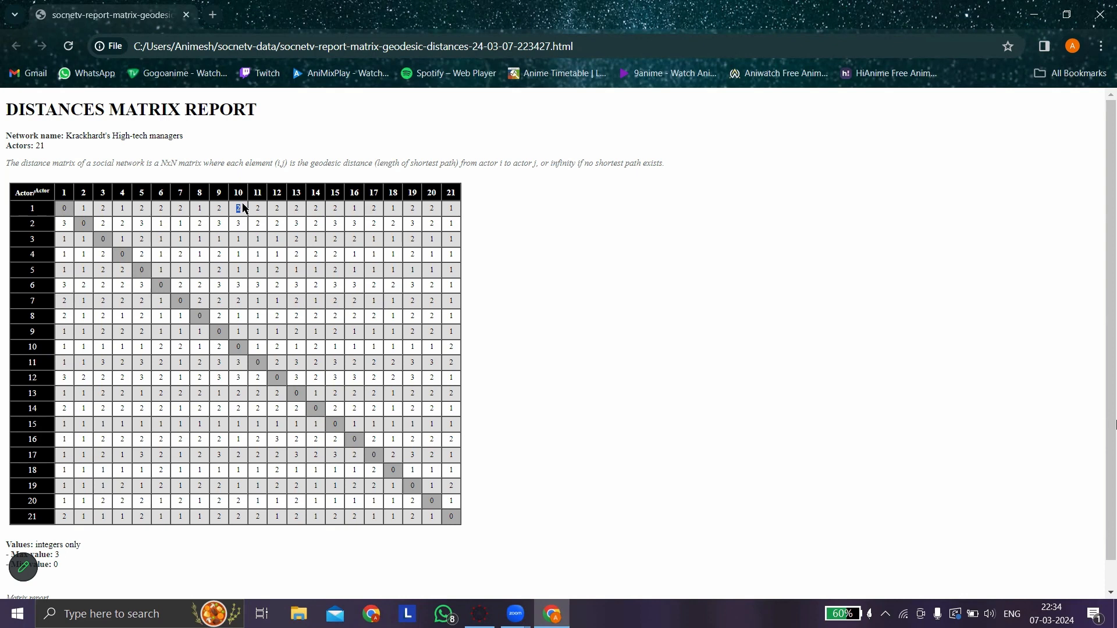
pyautogui.click(311, 228)
pyautogui.click(1102, 14)
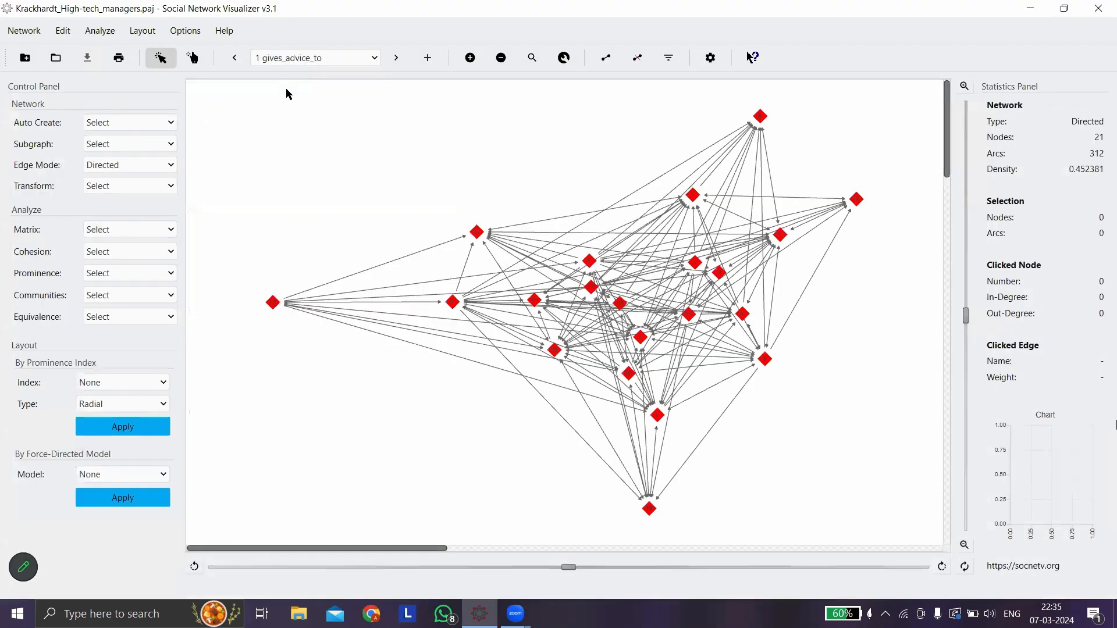
# Step: Generate the geodesics matrix report for the network
pyautogui.hotkey('alt', 'a')
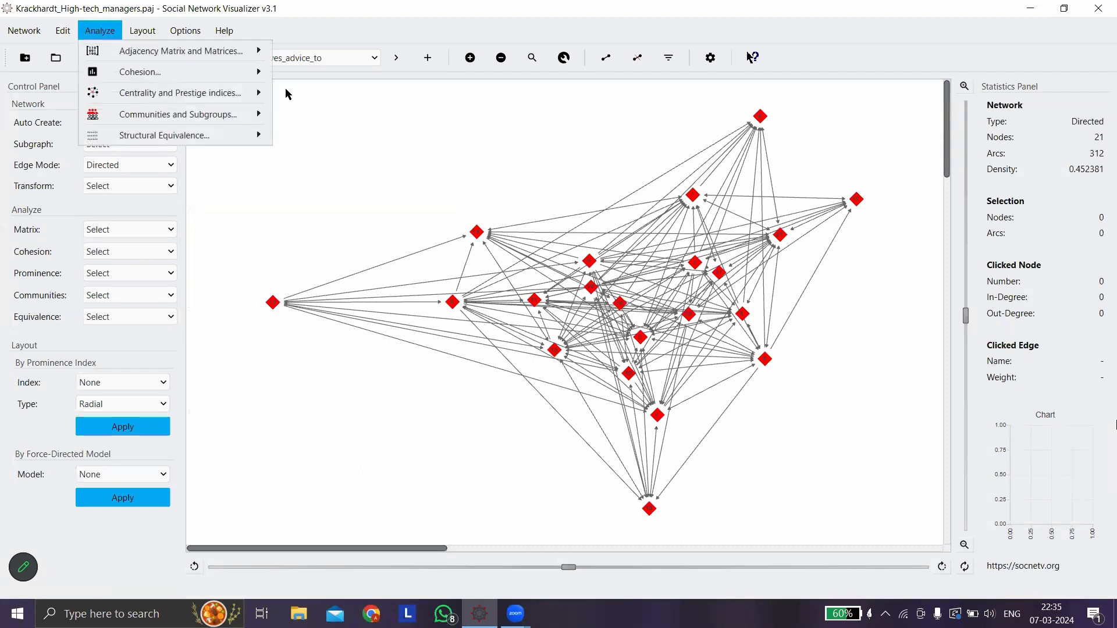
pyautogui.press('Down')
pyautogui.press('Right')
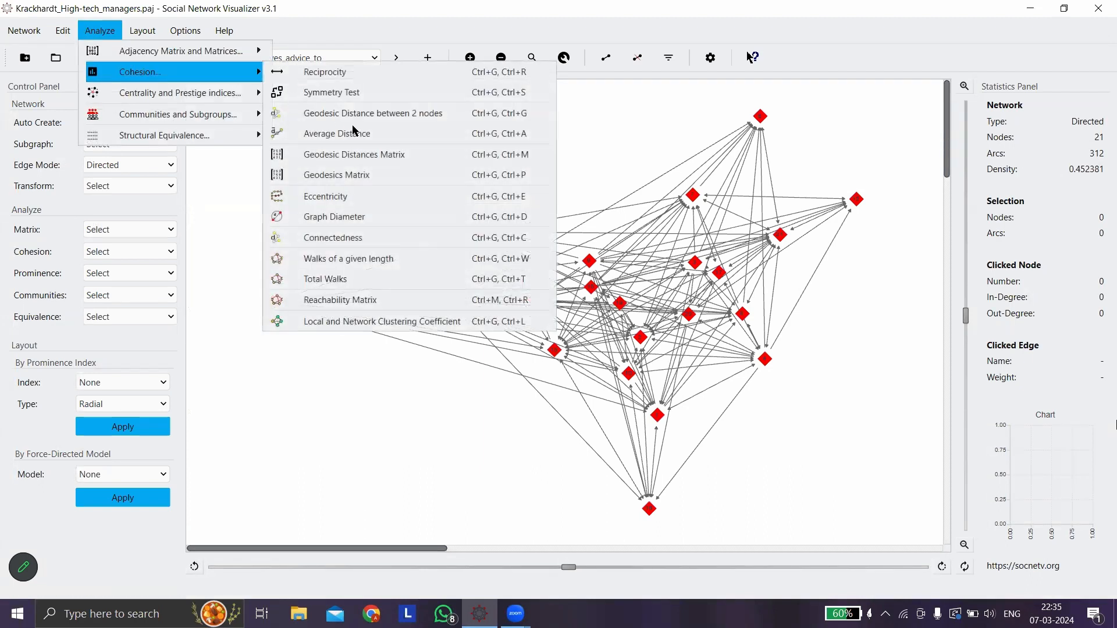
pyautogui.click(417, 174)
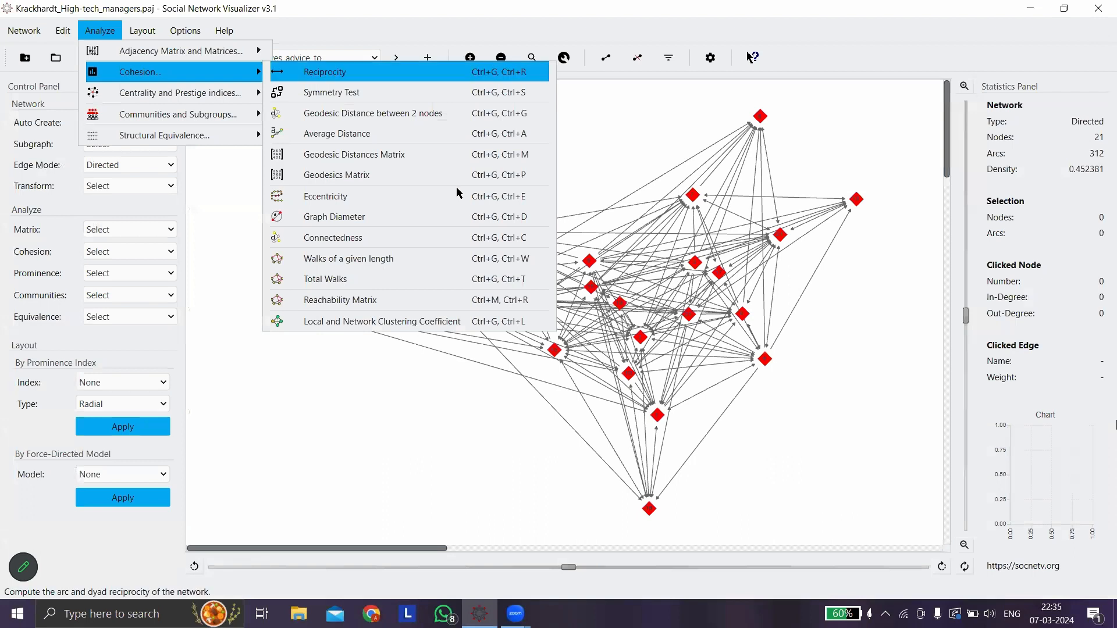
# Step: Generate the eccentricity report covering each actor in the network
pyautogui.press('Down')
pyautogui.press('Down')
pyautogui.press('Down')
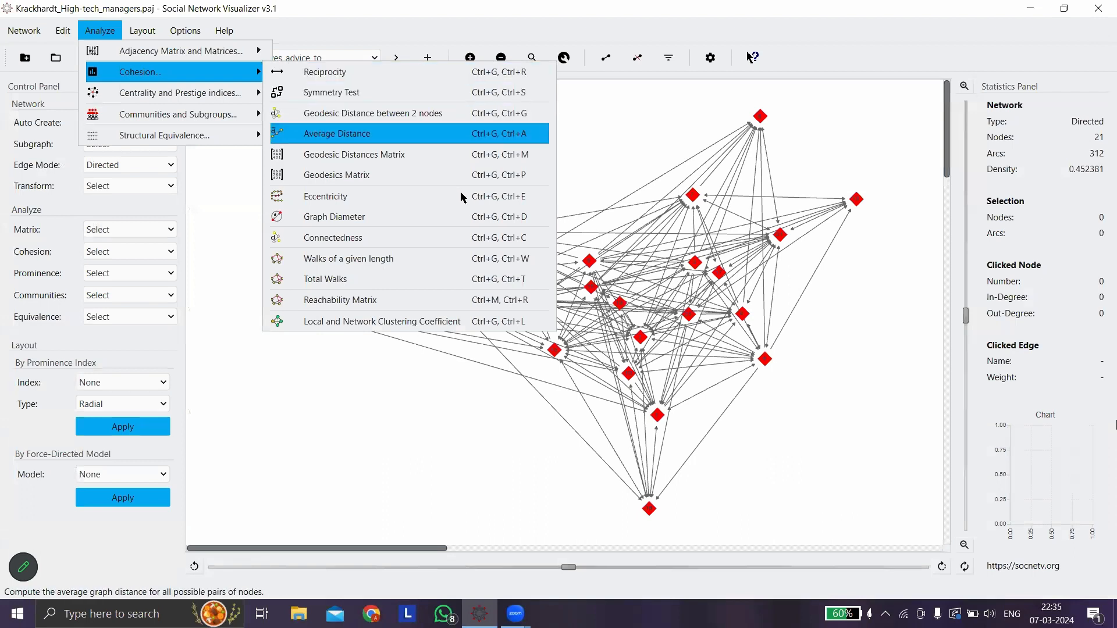
pyautogui.press('Down')
pyautogui.press('Down')
pyautogui.press('Down')
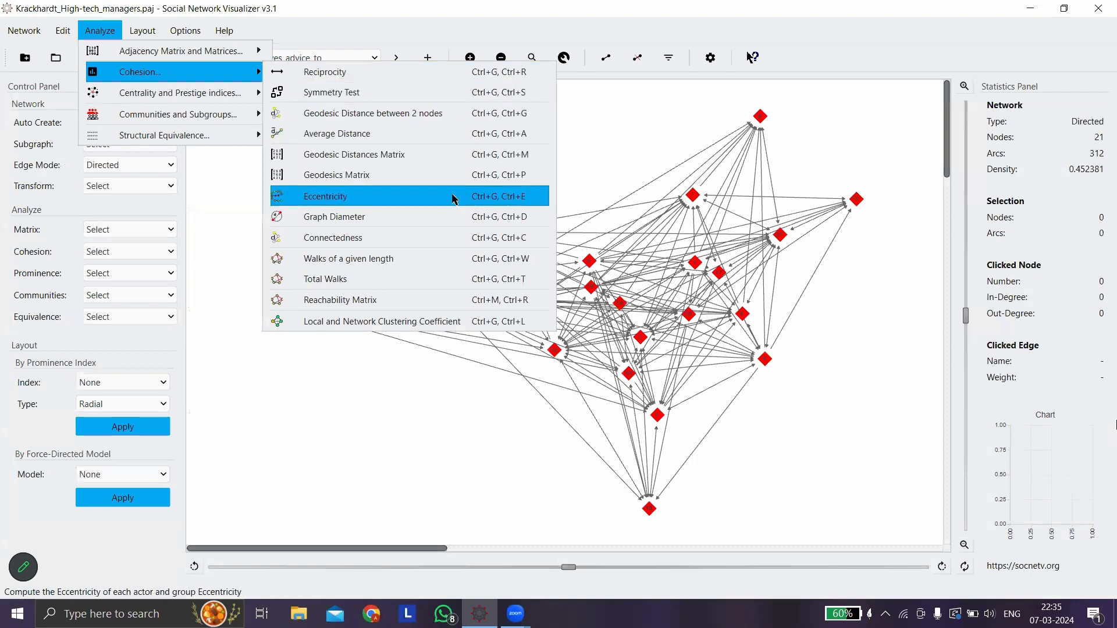
pyautogui.click(453, 196)
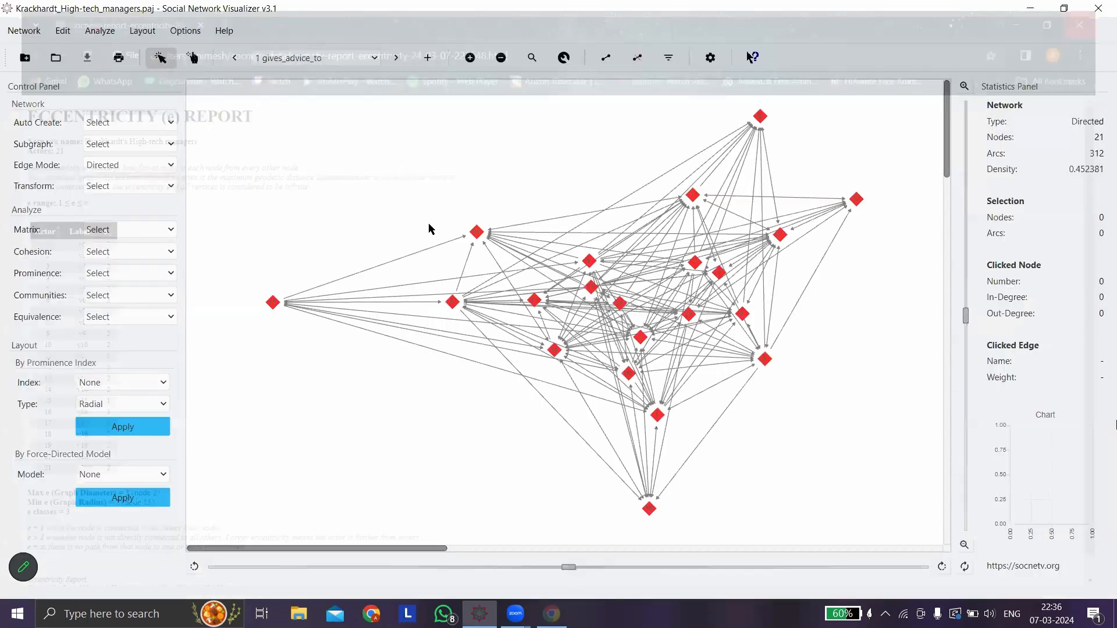
# Step: Compute the graph diameter of the network, read its definition and dismiss the message
pyautogui.click(100, 31)
pyautogui.moveTo(141, 72)
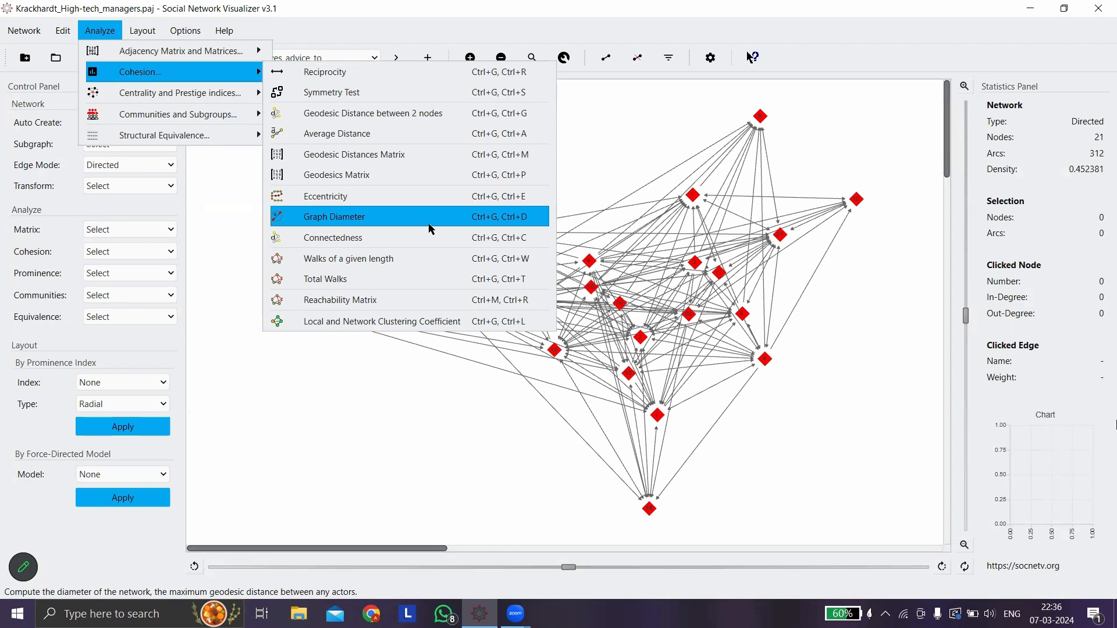
pyautogui.press('Return')
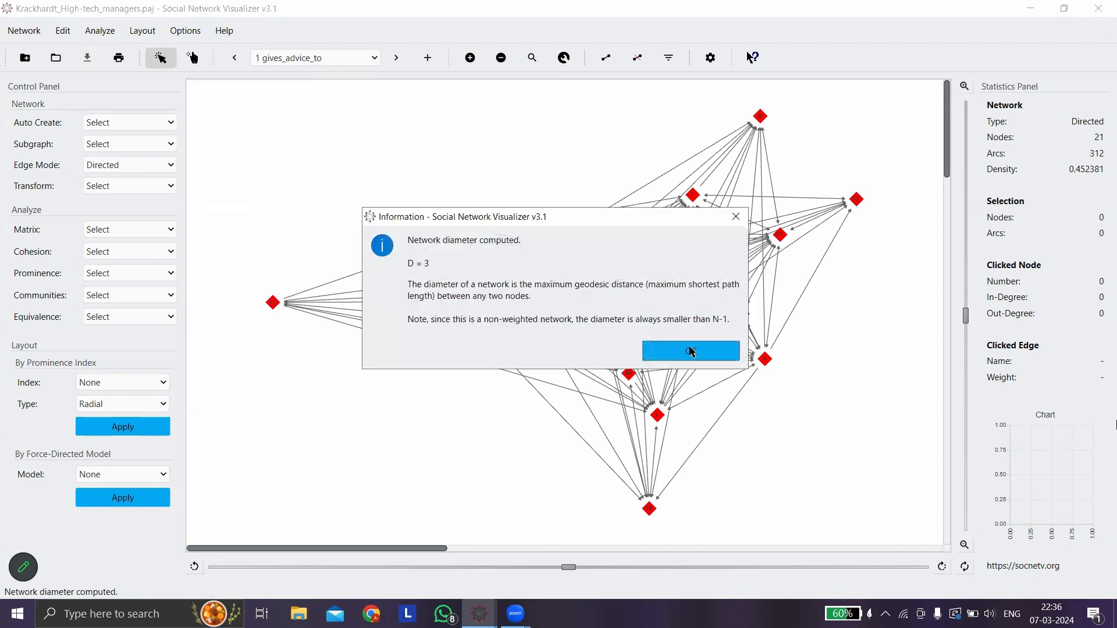
pyautogui.click(692, 350)
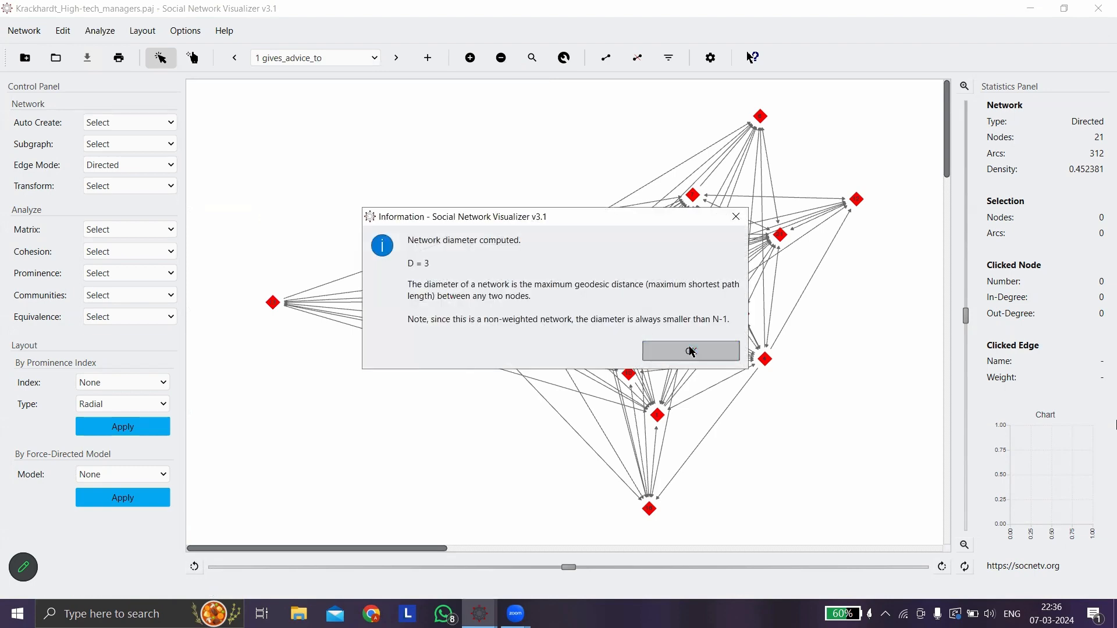
# Step: Check the connectedness of the directed network and dismiss the result message
pyautogui.click(120, 37)
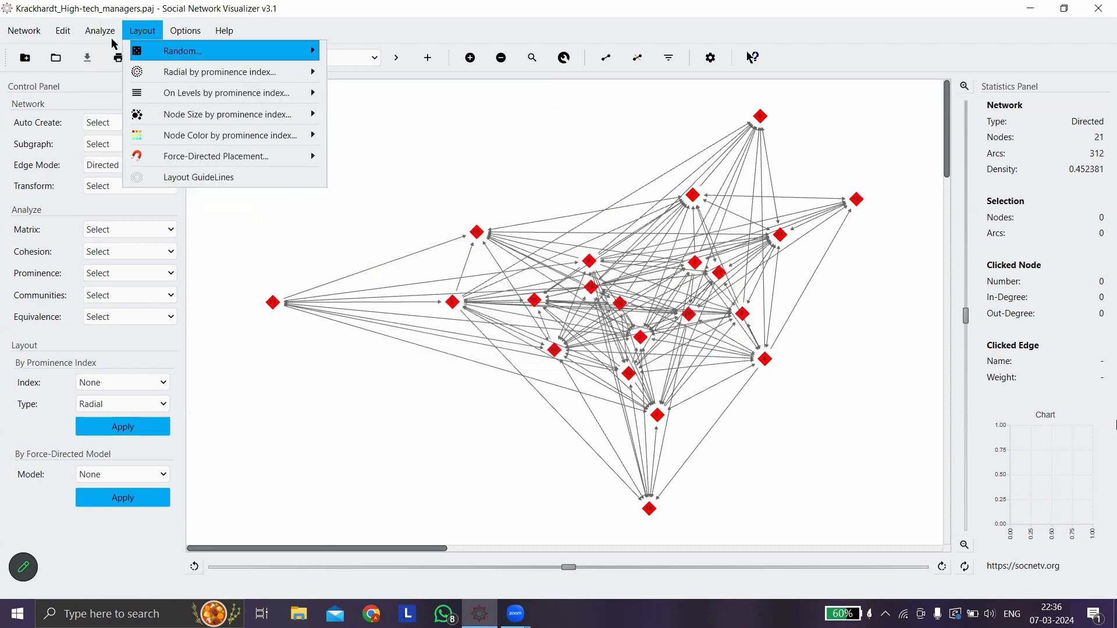
pyautogui.moveTo(188, 82)
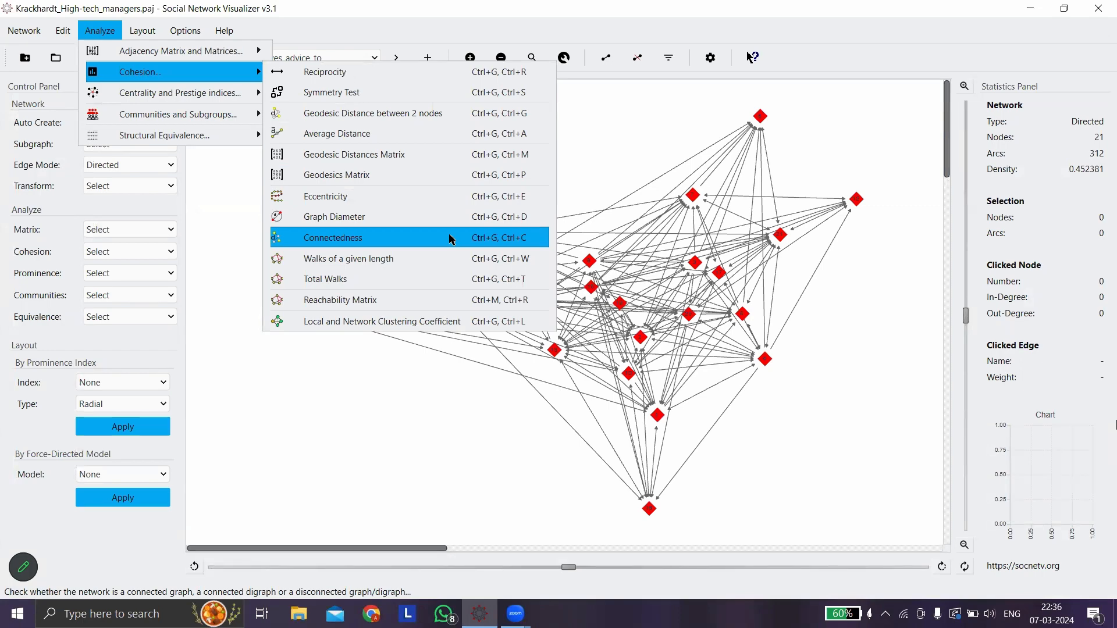
pyautogui.click(451, 239)
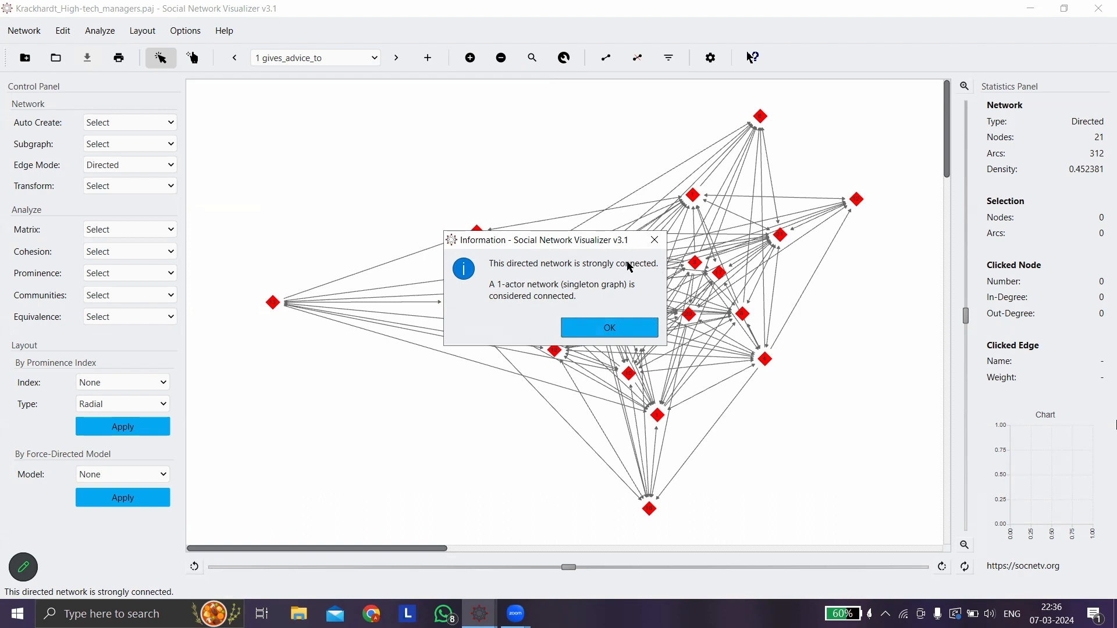
pyautogui.click(589, 325)
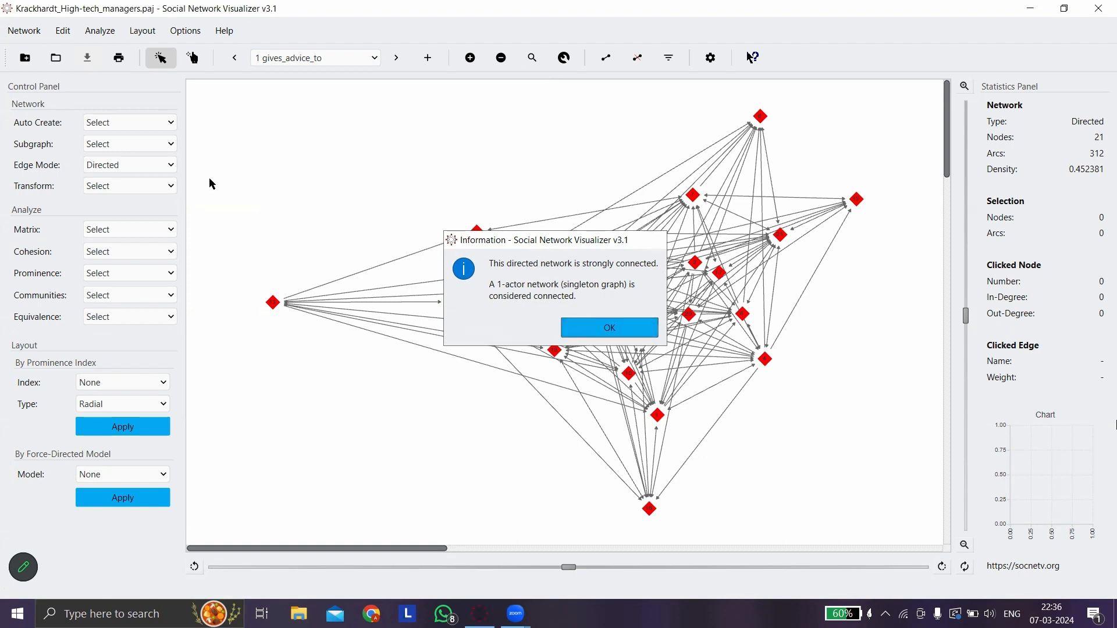
# Step: Generate the walks matrix report for the network with a walk length of 5
pyautogui.click(99, 33)
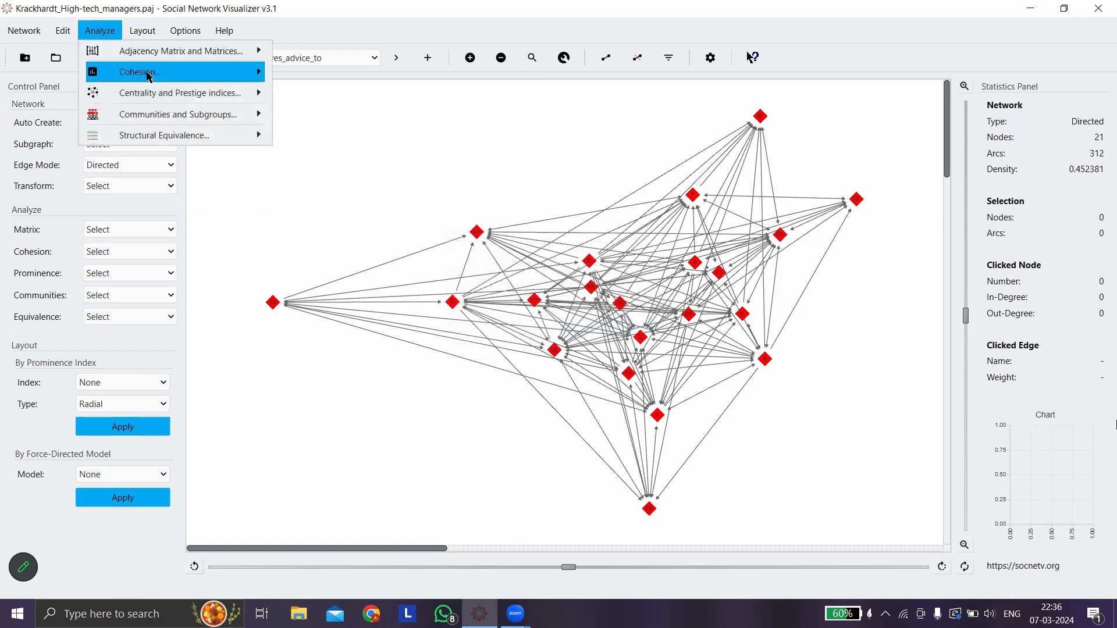
pyautogui.moveTo(182, 82)
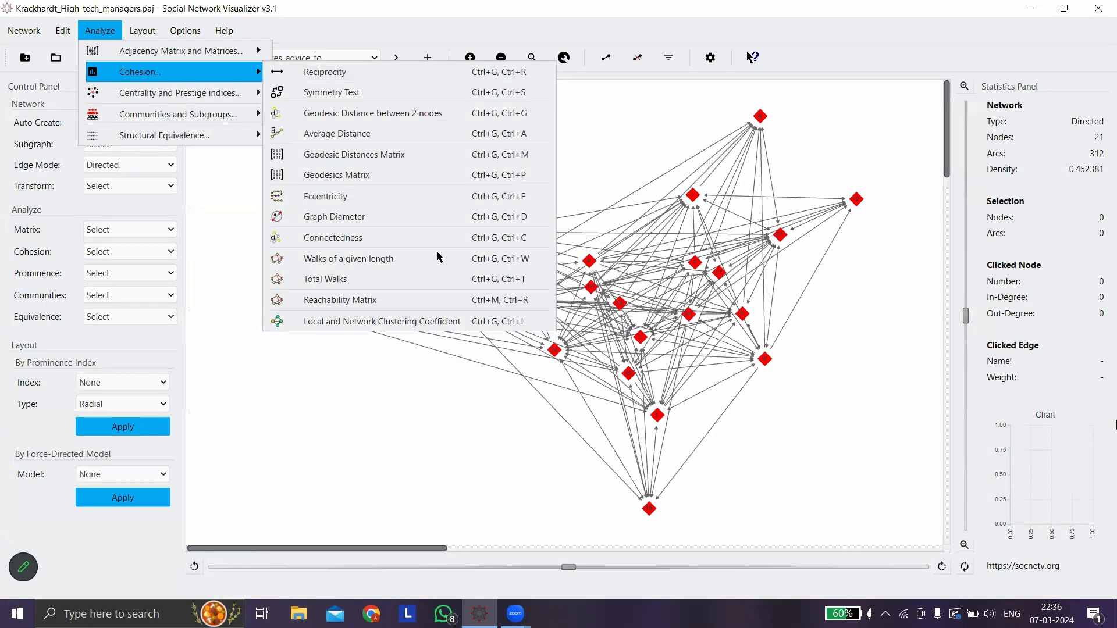
pyautogui.click(207, 80)
pyautogui.click(487, 267)
pyautogui.write('5')
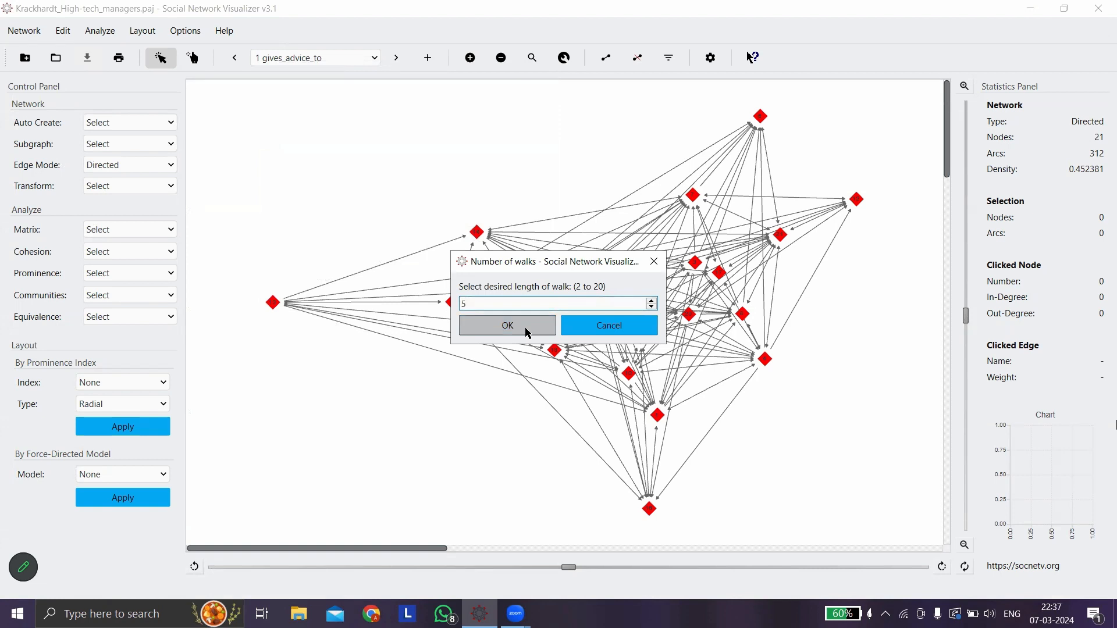
pyautogui.click(525, 327)
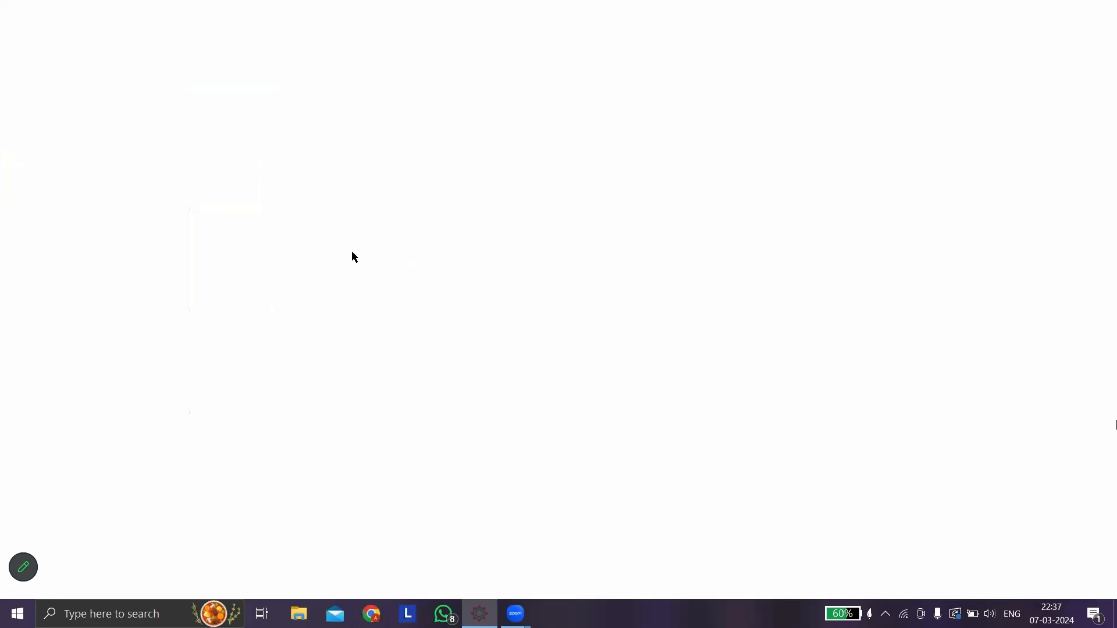
pyautogui.scroll(-1, 217, 213)
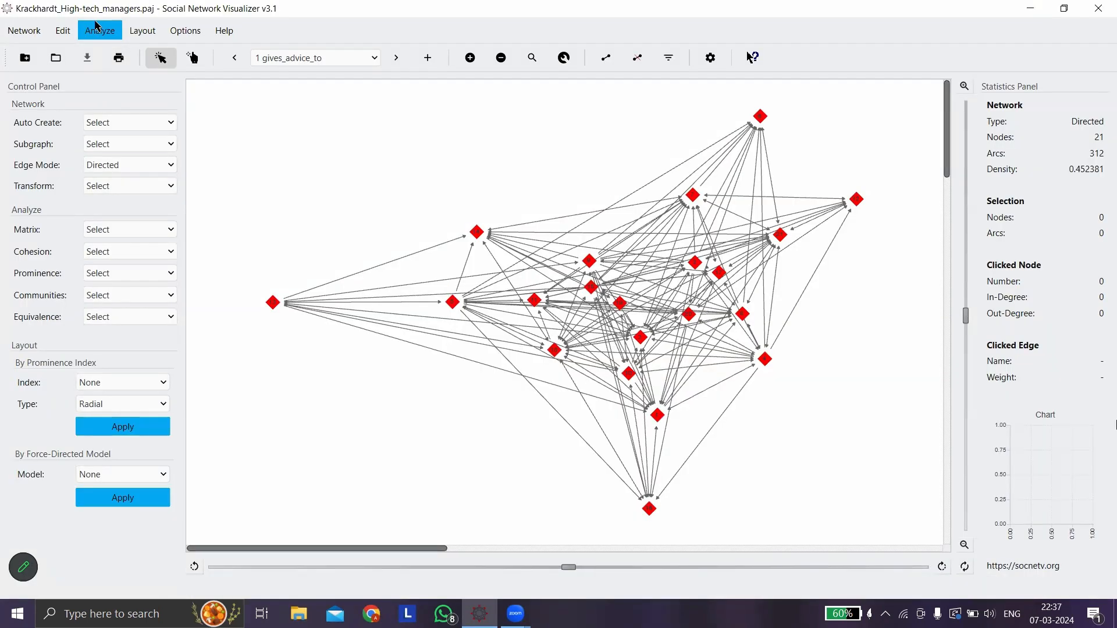
# Step: Generate the Total Walks matrix report, examine it across to the column for actor 21 and close it
pyautogui.click(98, 29)
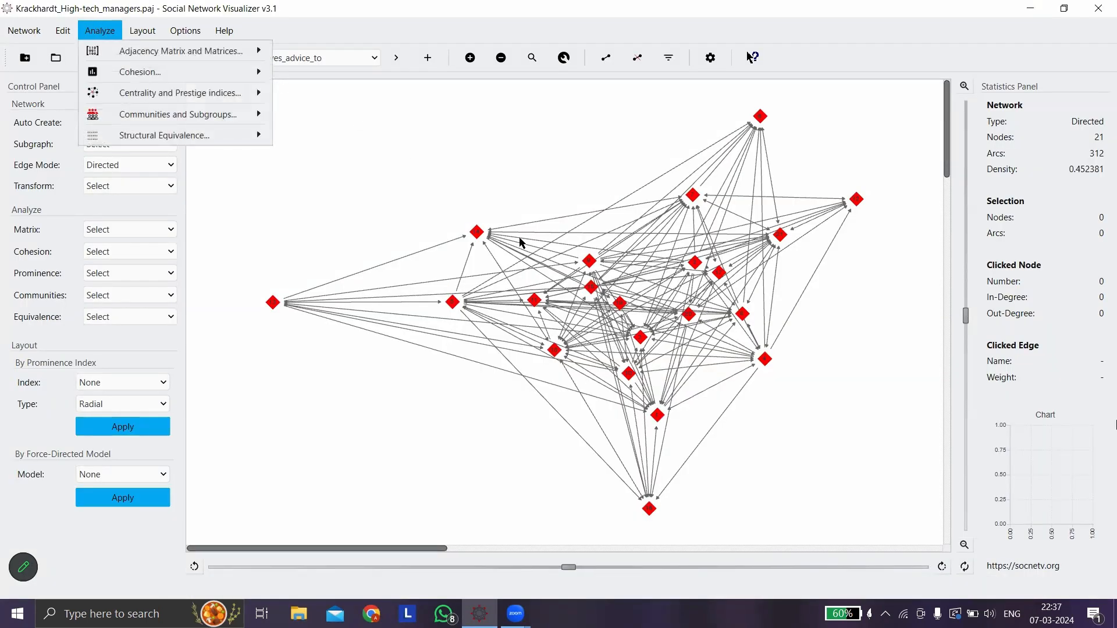
pyautogui.press('Down')
pyautogui.press('Down')
pyautogui.press('Right')
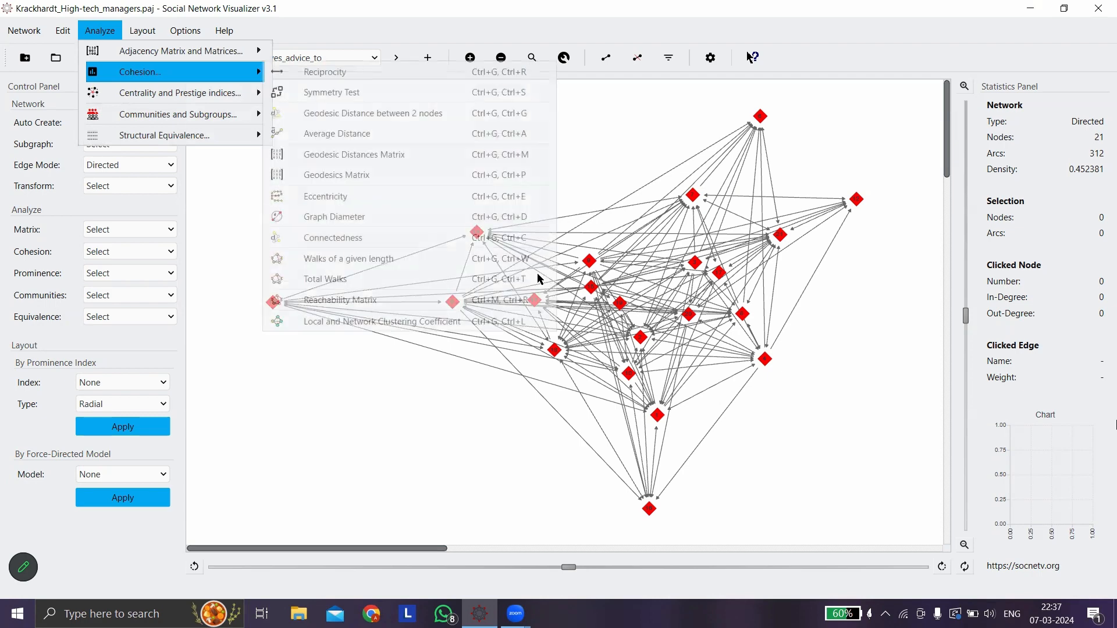
pyautogui.press('Down')
pyautogui.press('Down')
pyautogui.press('Down')
pyautogui.press('Down')
pyautogui.press('Down')
pyautogui.press('Down')
pyautogui.press('Down')
pyautogui.press('Down')
pyautogui.press('Down')
pyautogui.press('Down')
pyautogui.press('Down')
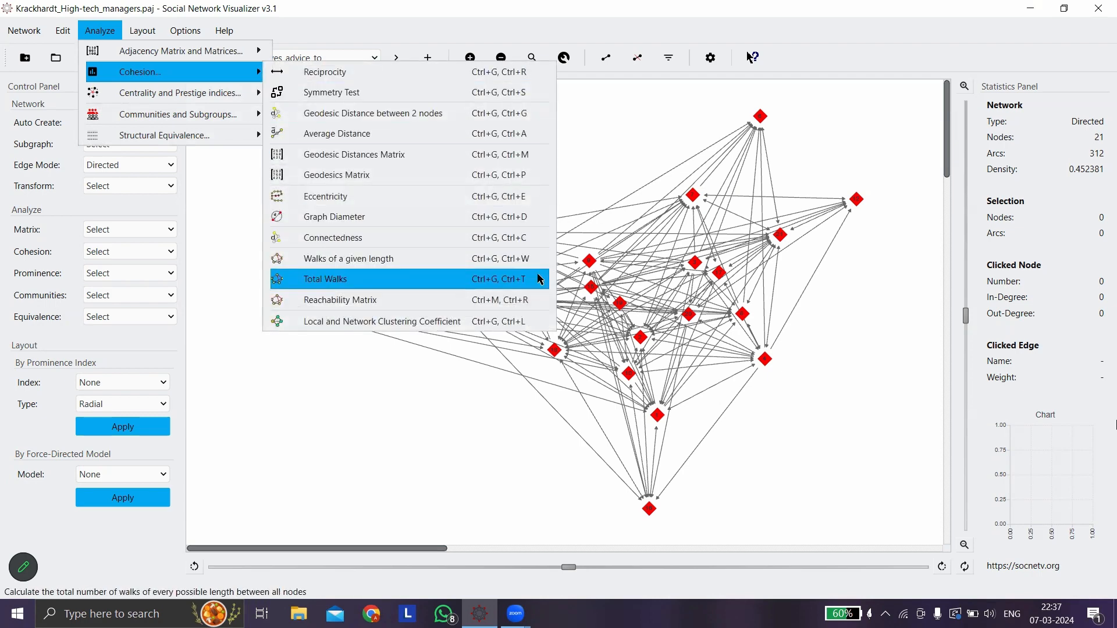
pyautogui.press('Return')
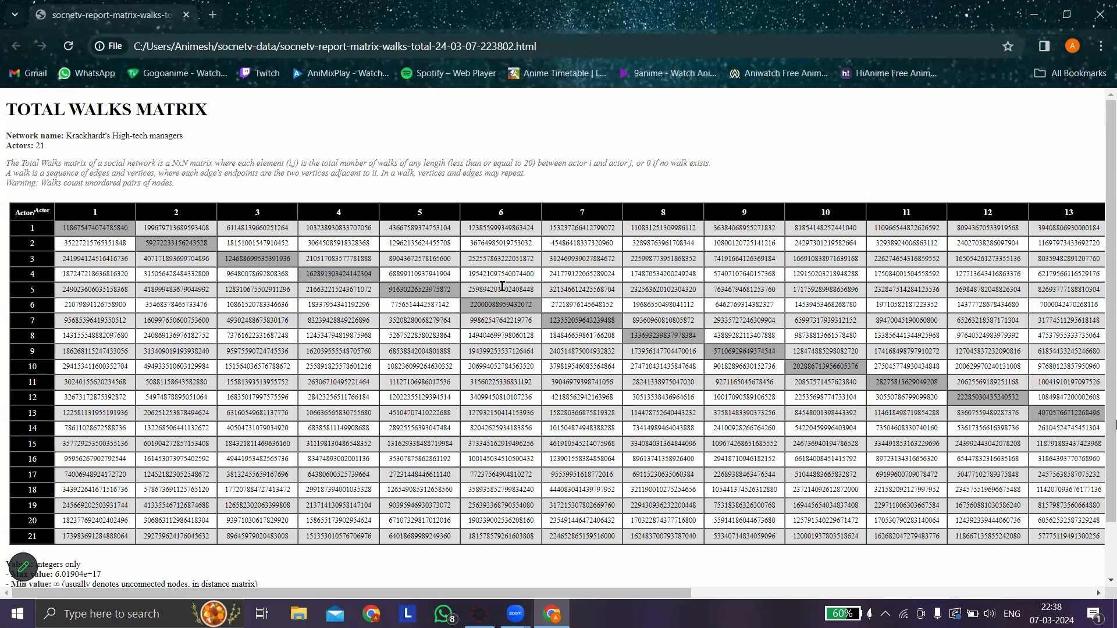
pyautogui.hscroll(1, 502, 286)
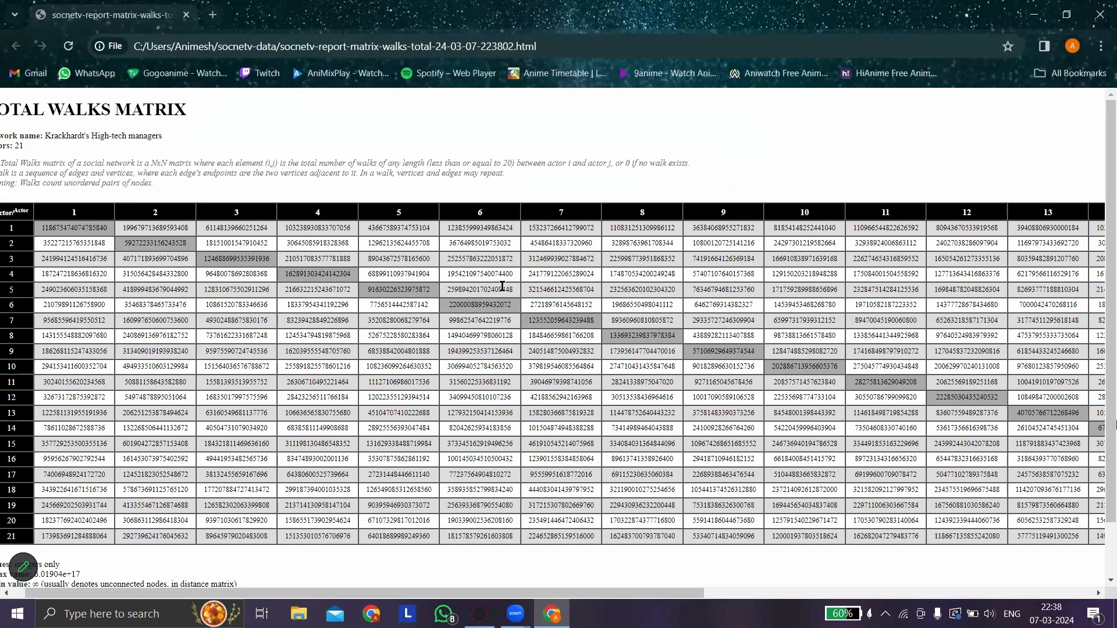
pyautogui.hscroll(4, 502, 287)
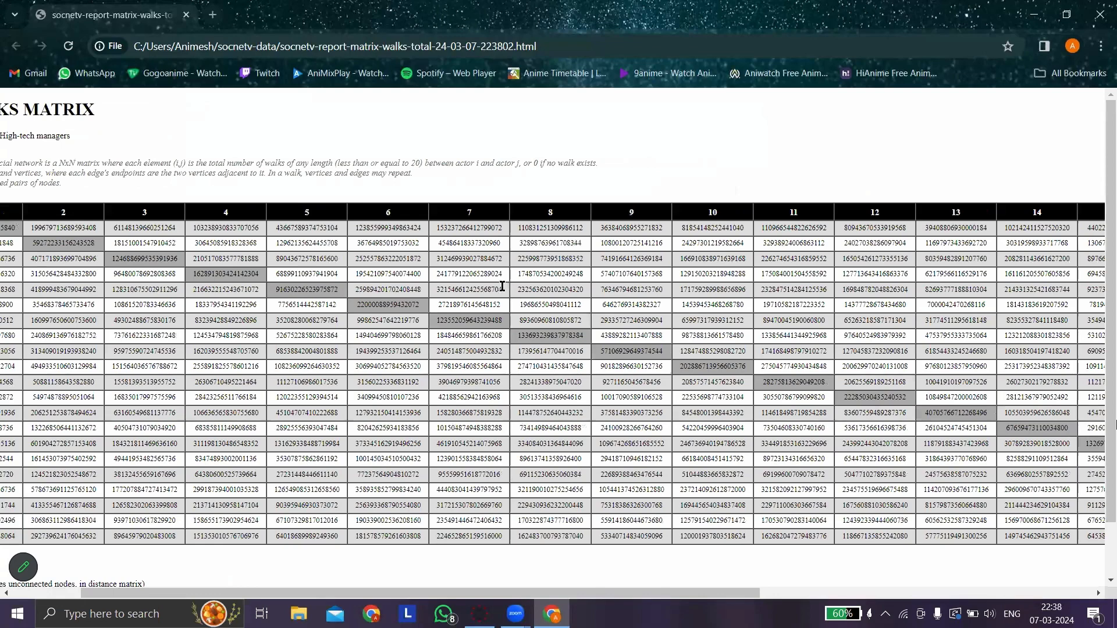
pyautogui.hscroll(20, 502, 286)
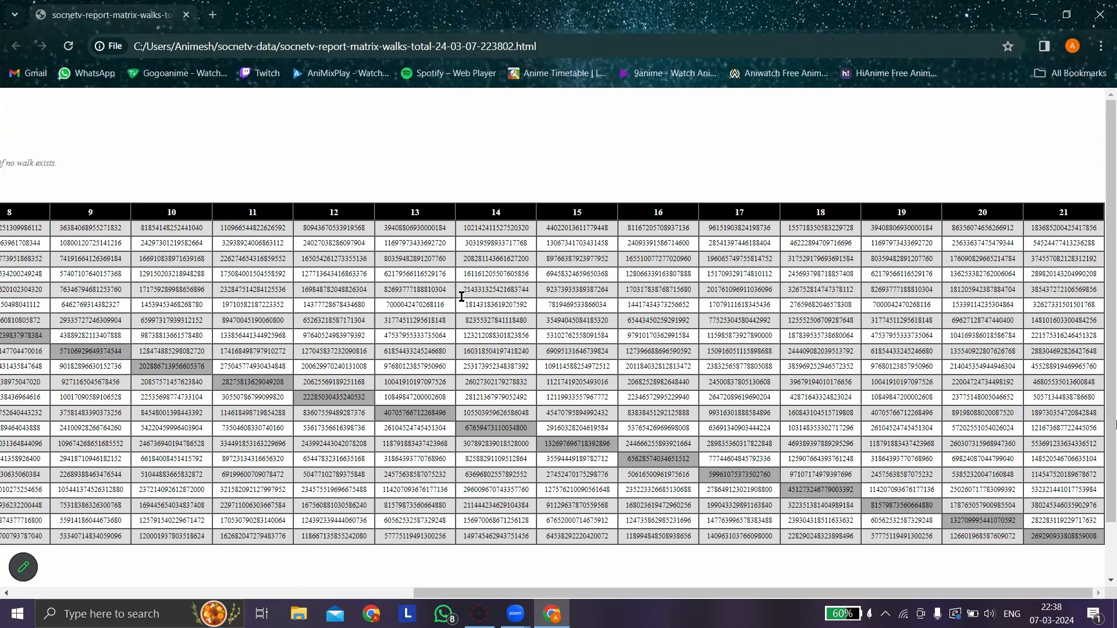
pyautogui.click(187, 15)
# Step: Generate the reachability matrix report for the network
pyautogui.click(100, 31)
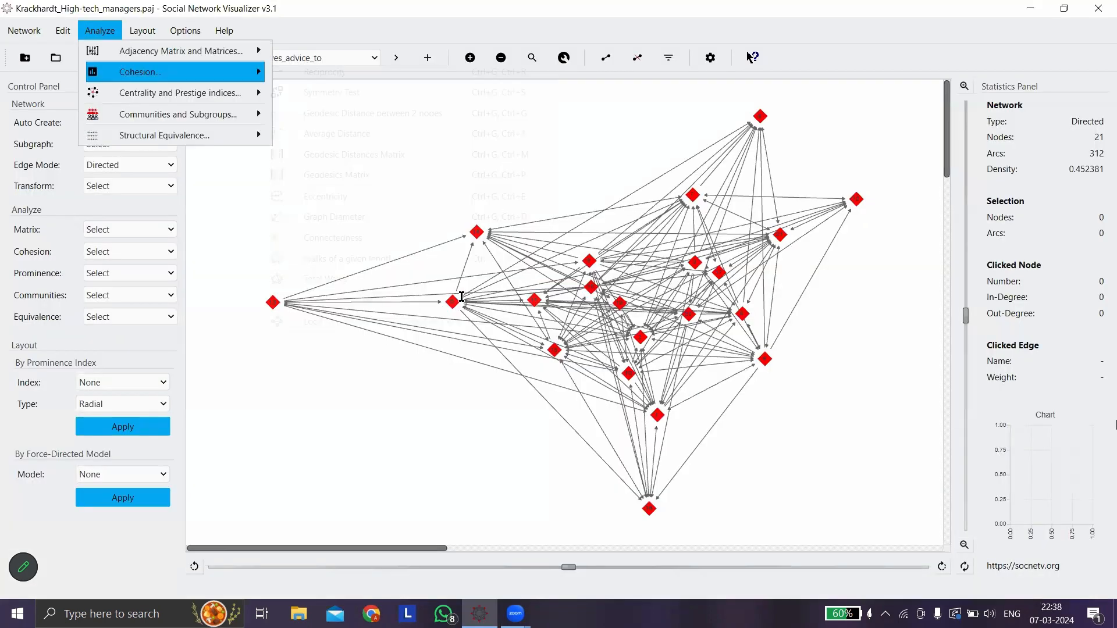
pyautogui.moveTo(174, 72)
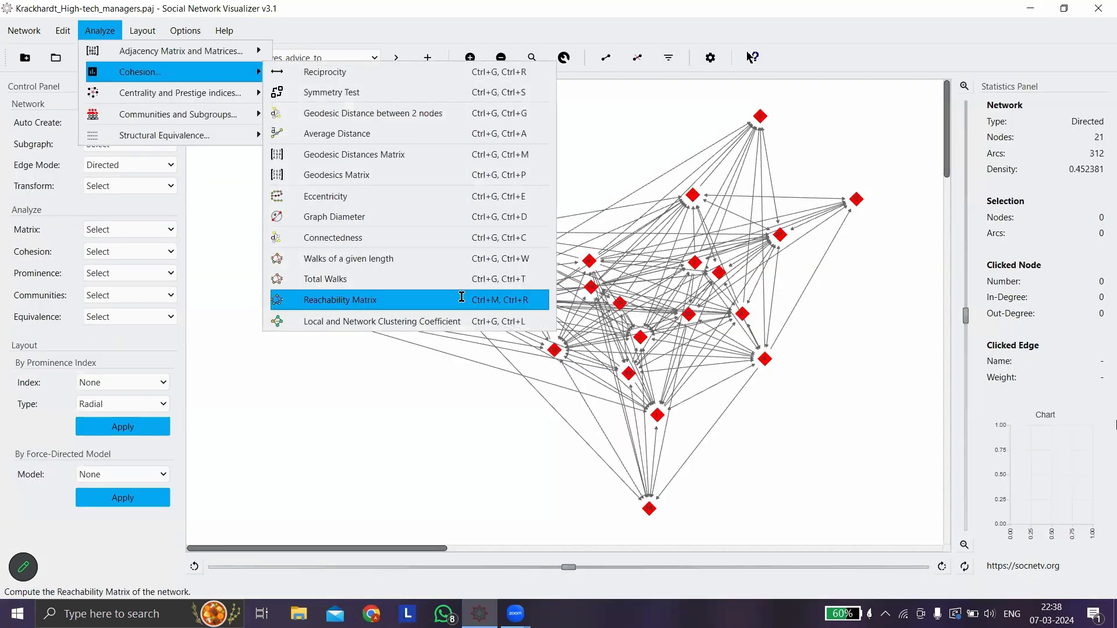
pyautogui.click(461, 297)
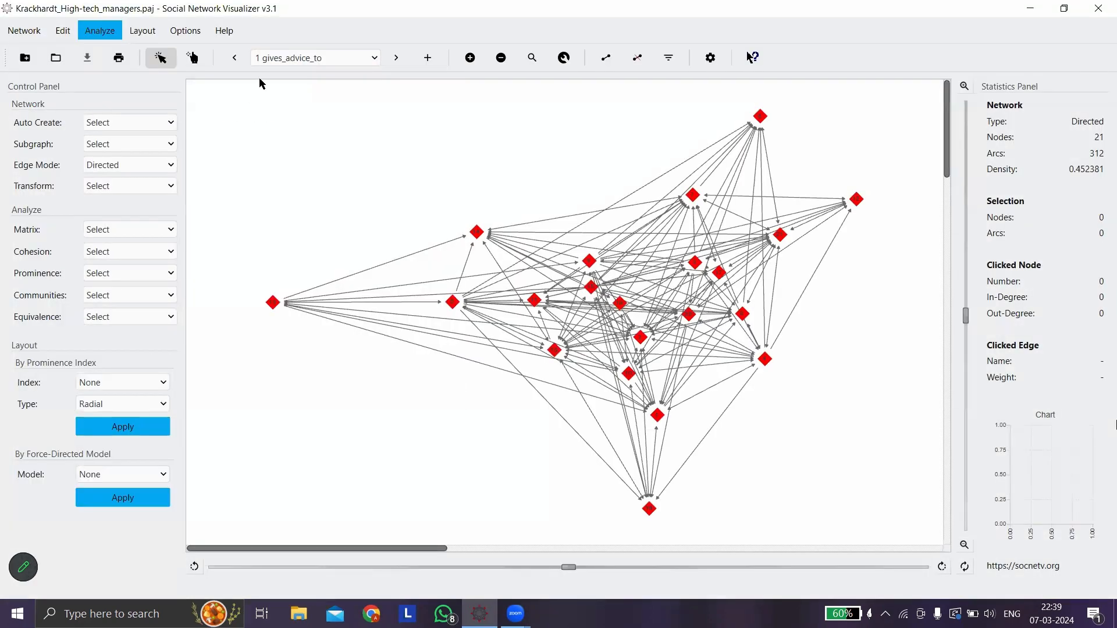
# Step: Generate the Local and Network Clustering Coefficient report and examine the actor scores and the group average section
pyautogui.click(96, 30)
pyautogui.moveTo(128, 93)
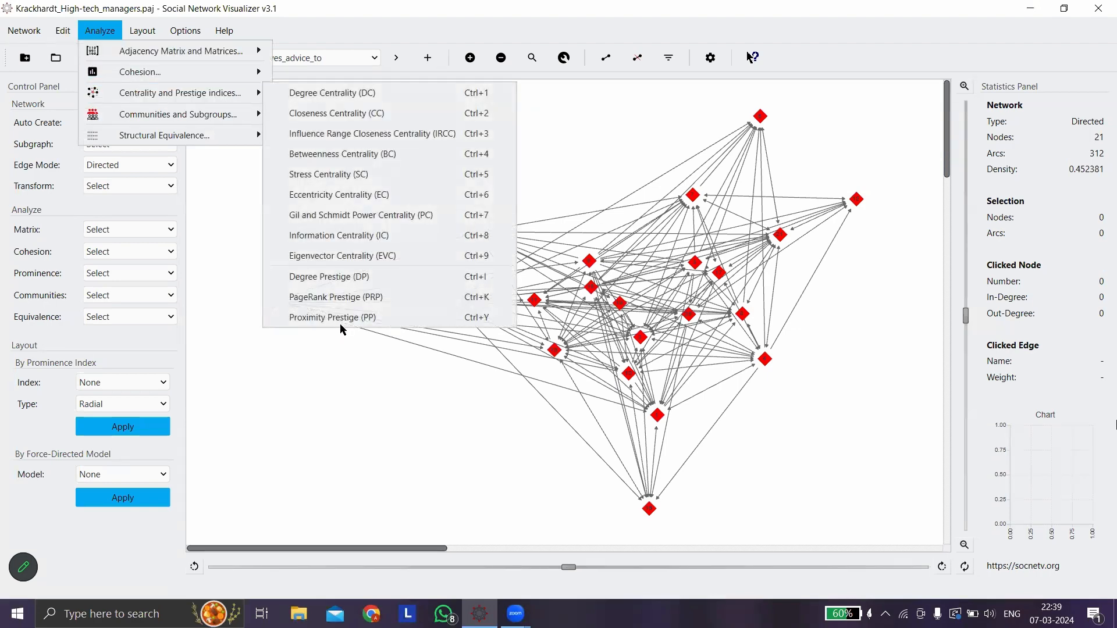
pyautogui.moveTo(152, 72)
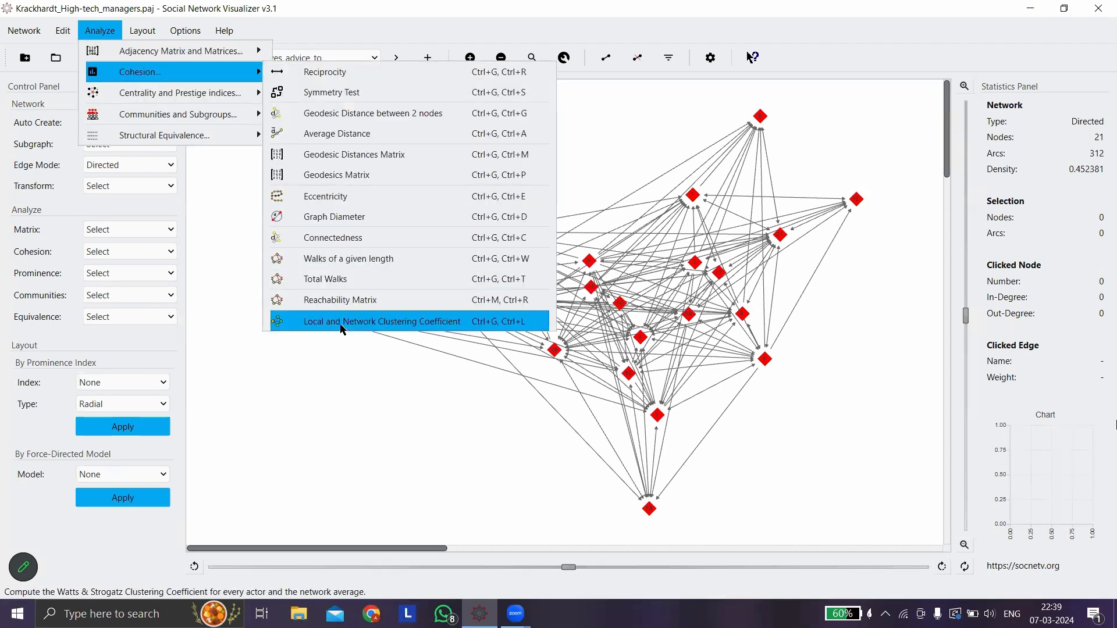
pyautogui.click(340, 322)
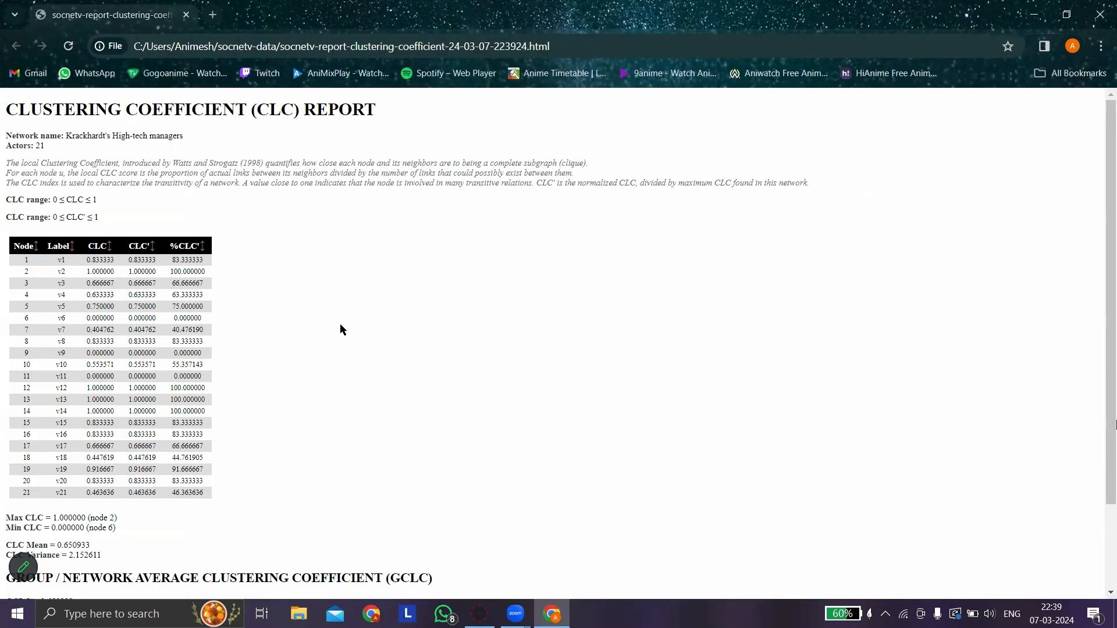
pyautogui.scroll(-3, 341, 325)
pyautogui.scroll(3, 340, 325)
pyautogui.scroll(-2, 1041, 172)
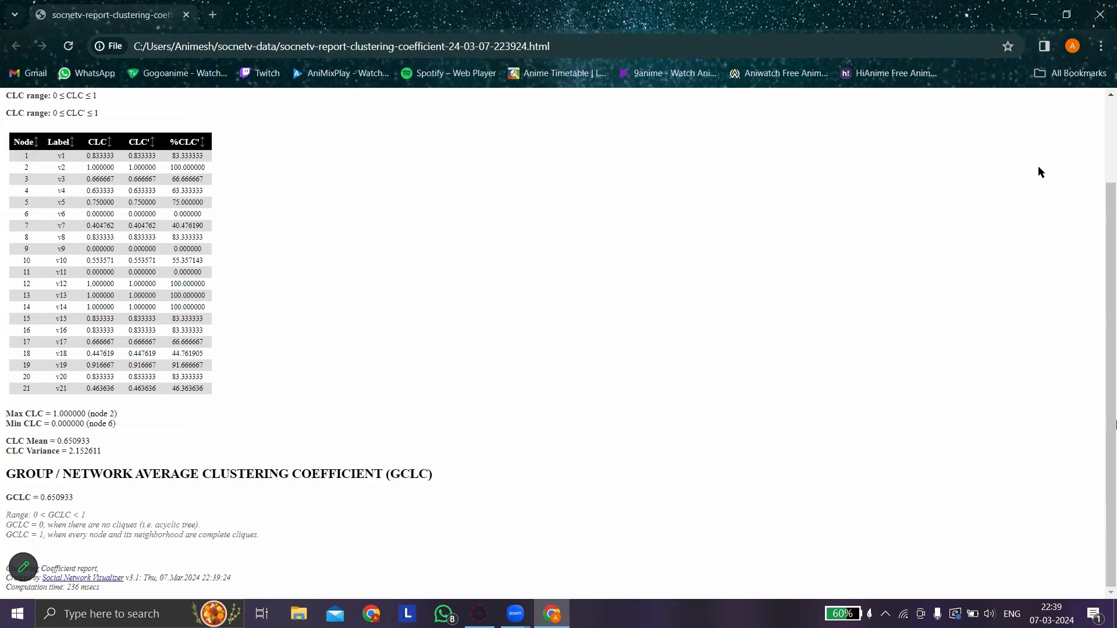
pyautogui.scroll(2, 1039, 167)
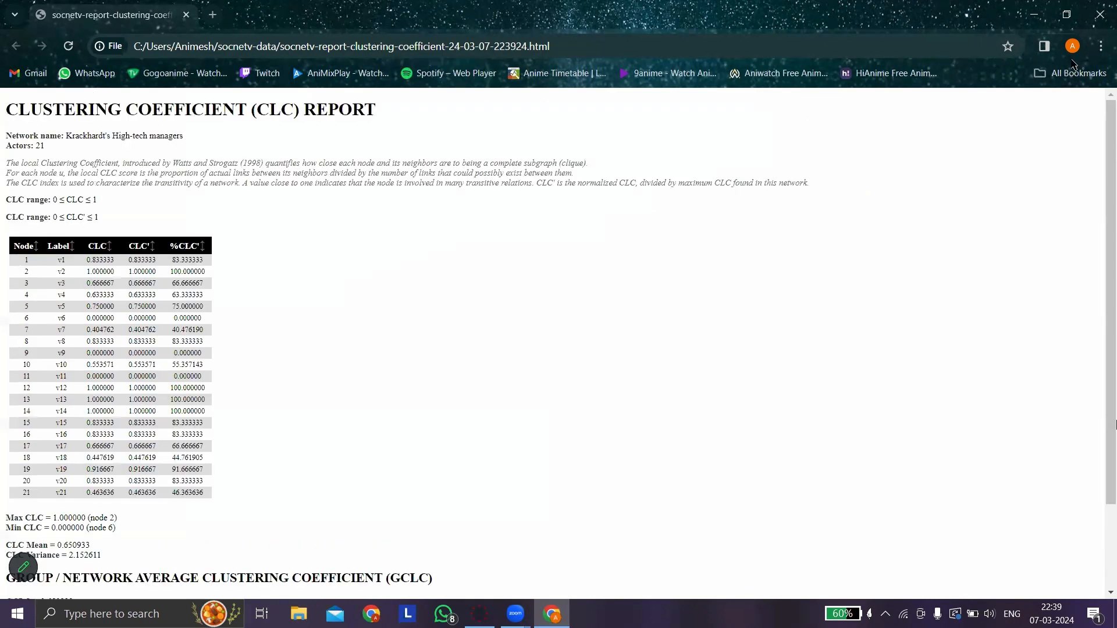
# Step: Compute the Degree Centrality (DC) report for all actors, read through it and close it
pyautogui.click(100, 34)
pyautogui.moveTo(169, 77)
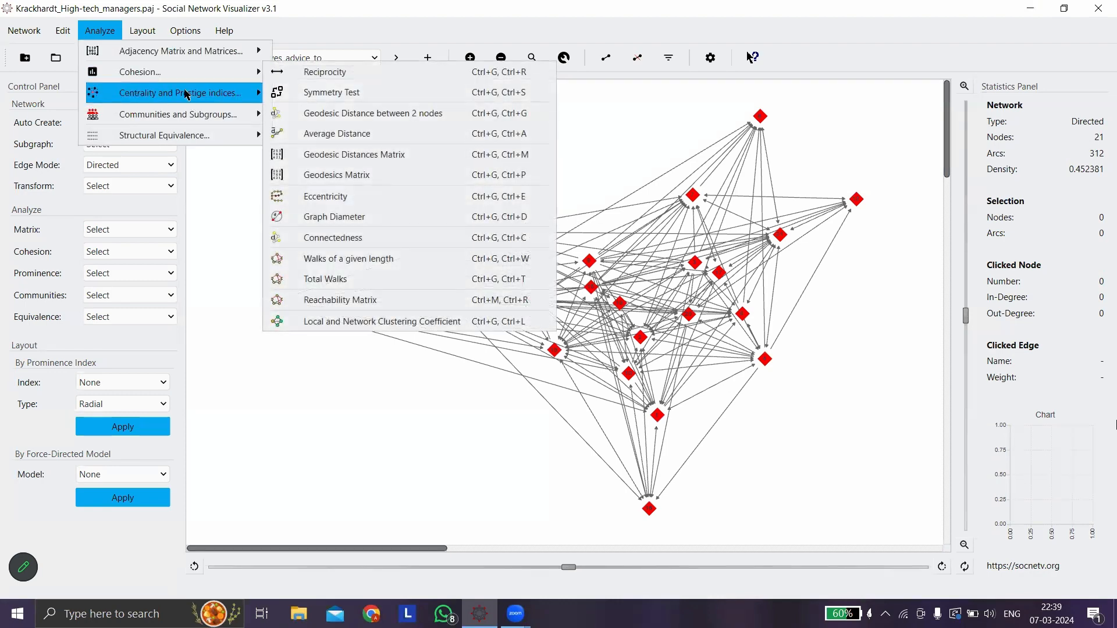
pyautogui.moveTo(257, 94)
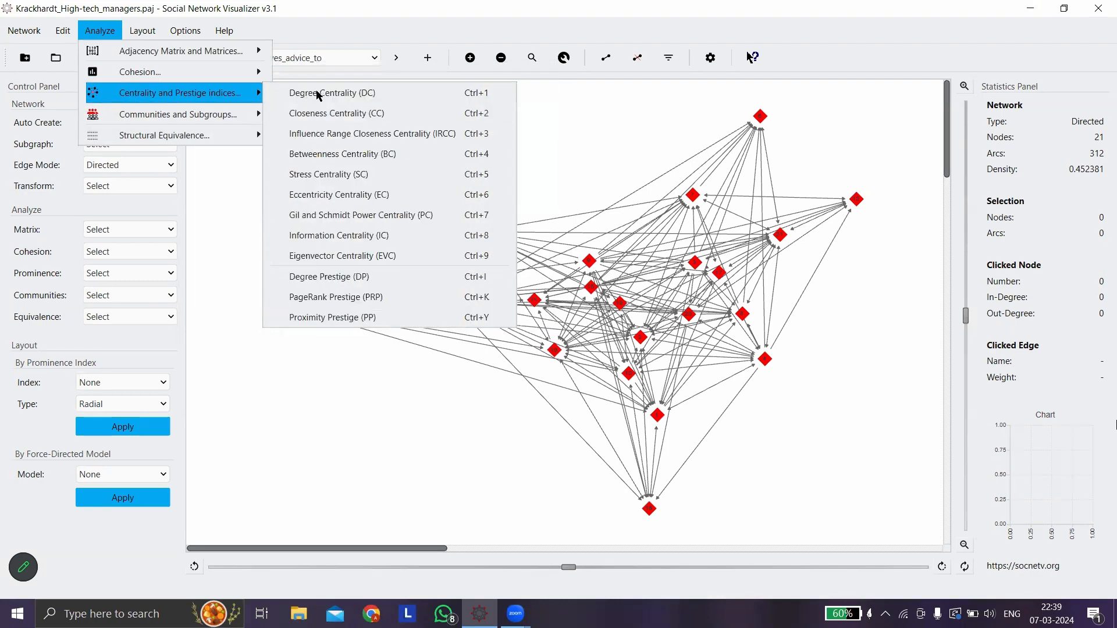
pyautogui.click(421, 92)
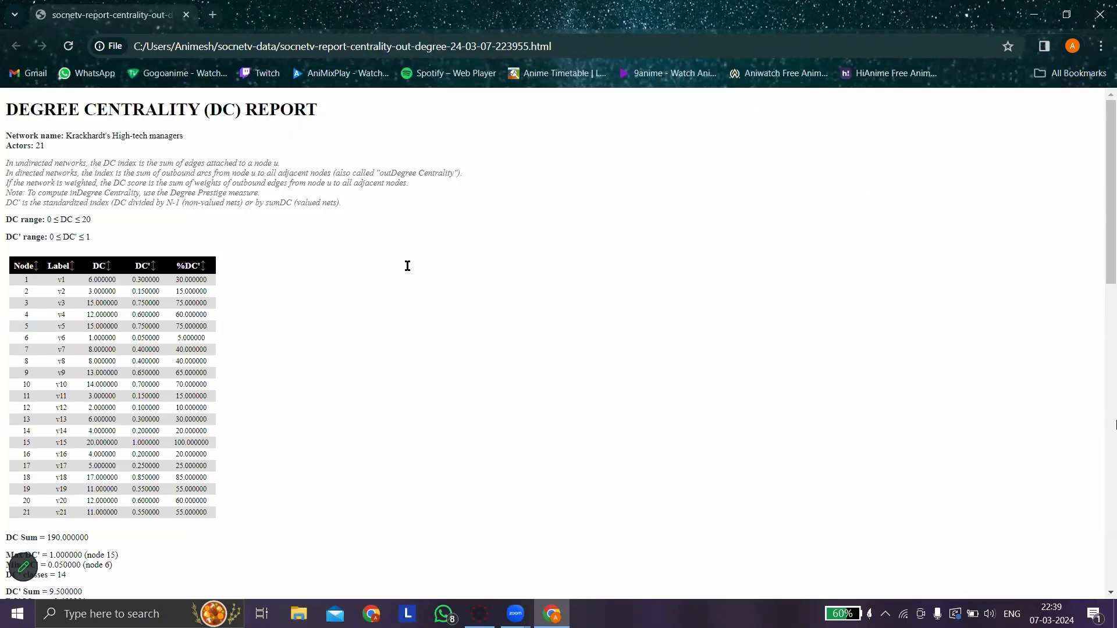
pyautogui.scroll(-1, 501, 216)
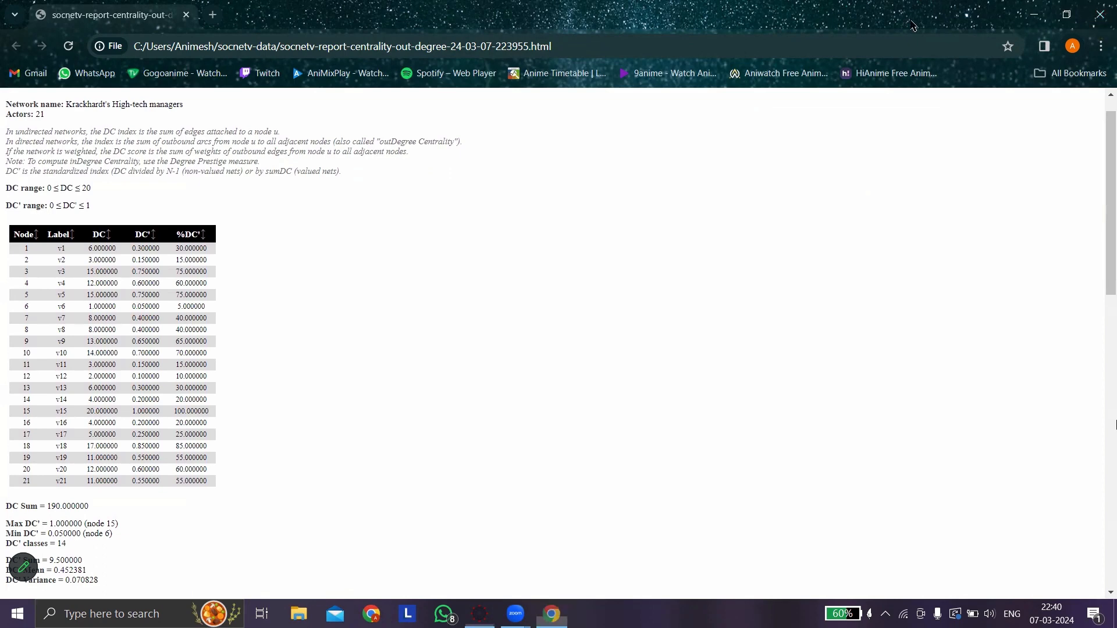
pyautogui.hotkey('ctrl', 'w')
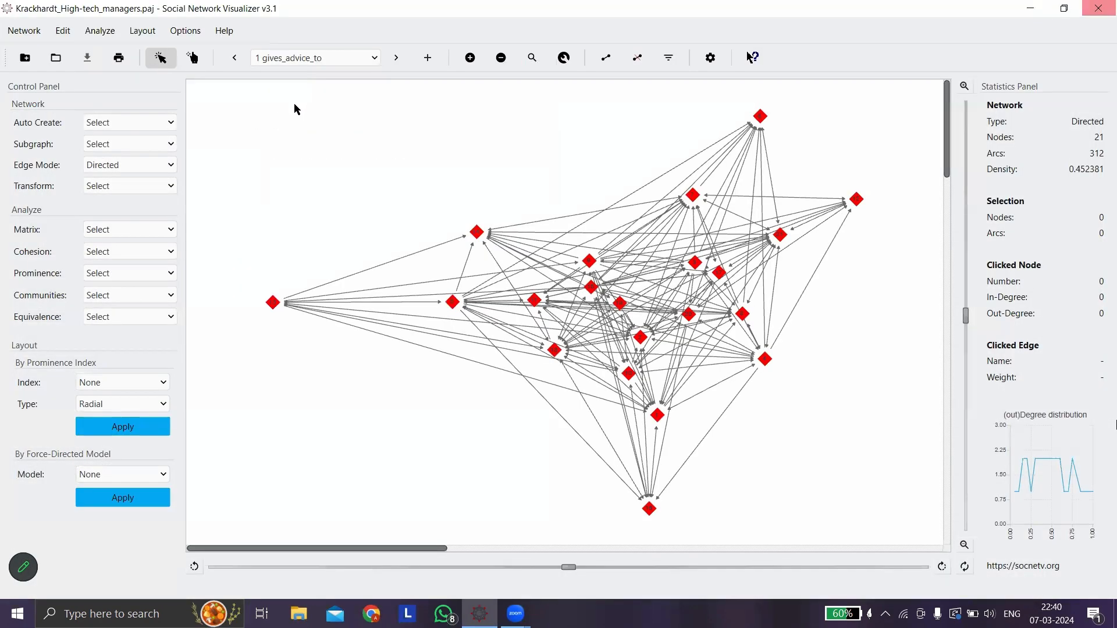
# Step: Compute the Closeness Centrality (CC) indices for every actor in the network
pyautogui.click(100, 30)
pyautogui.moveTo(175, 93)
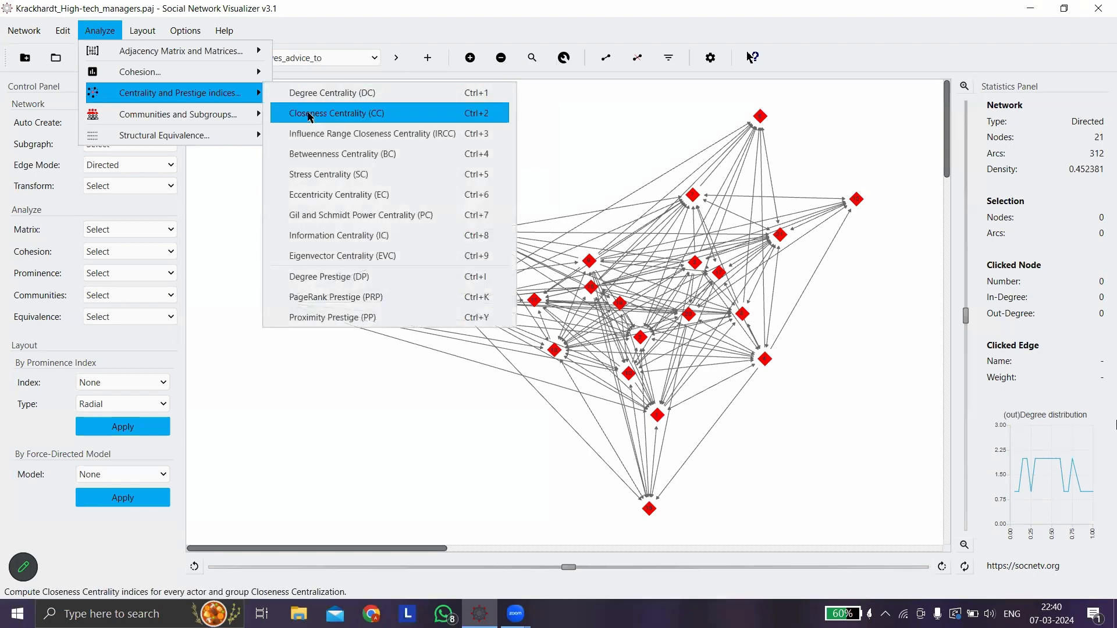
pyautogui.click(309, 117)
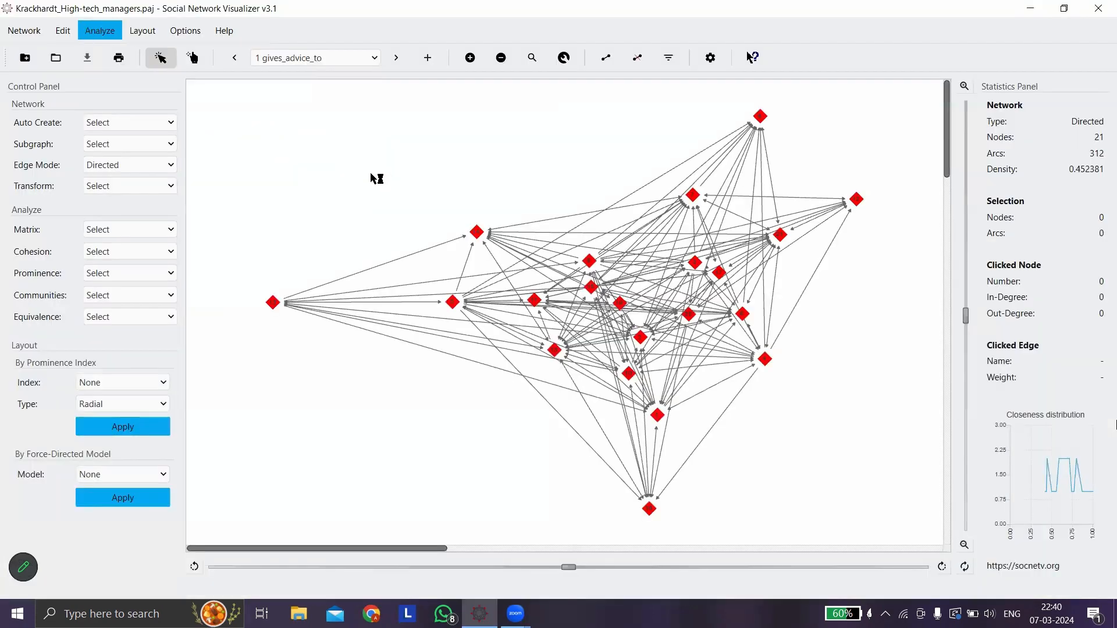
# Step: Compute the Stress Centrality (SC) indices for every actor in the network
pyautogui.press('Down')
pyautogui.press('Down')
pyautogui.press('Down')
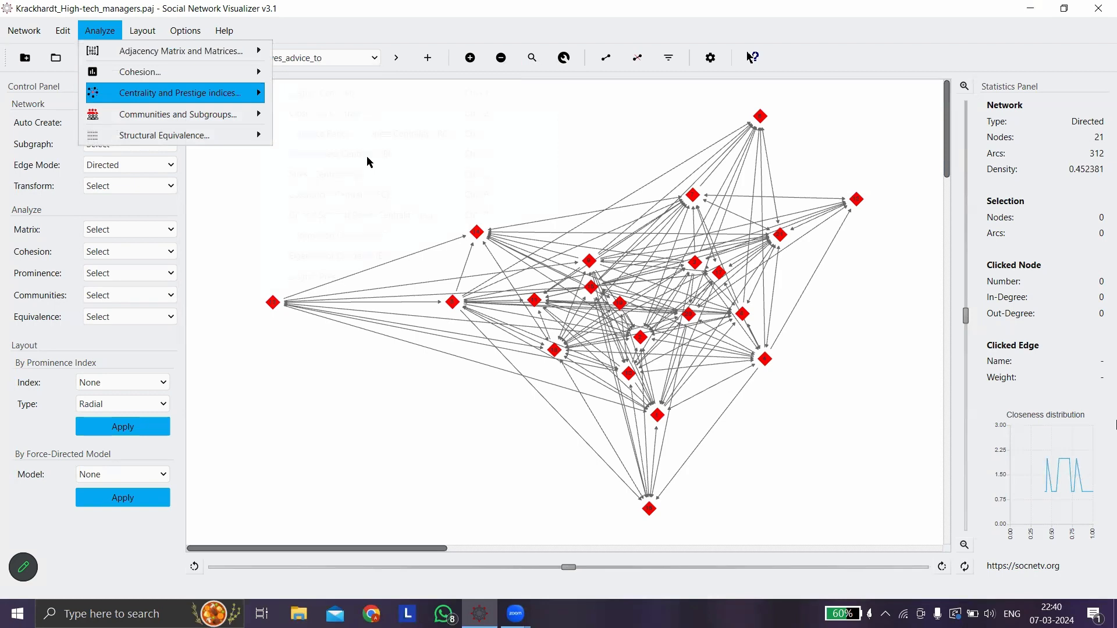
pyautogui.press('Right')
pyautogui.press('Down')
pyautogui.press('Down')
pyautogui.press('Down')
pyautogui.press('Down')
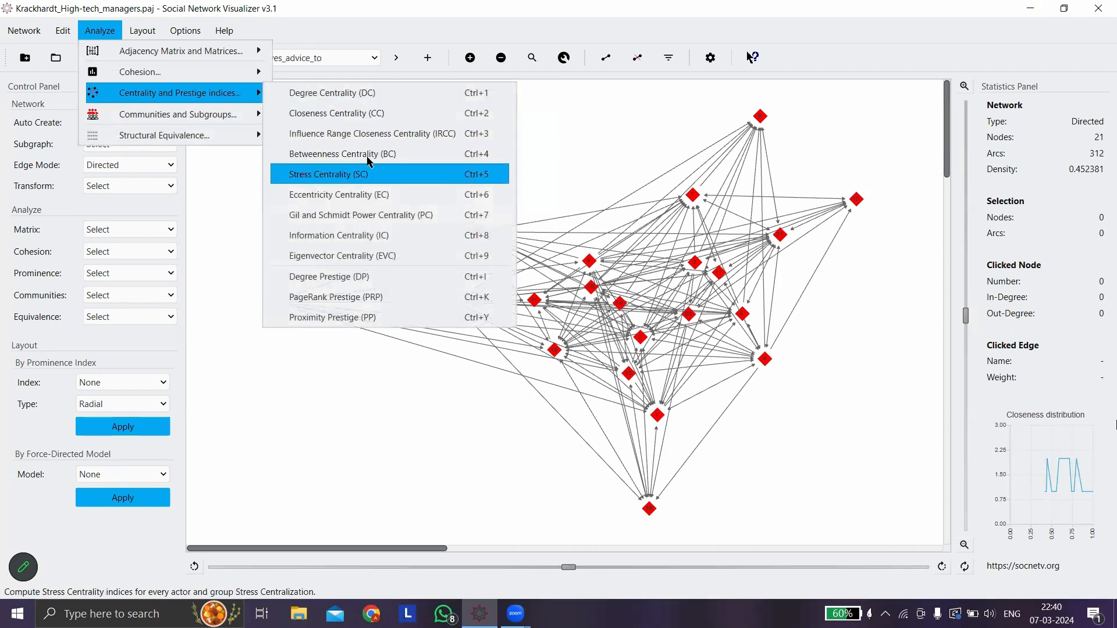
pyautogui.press('Return')
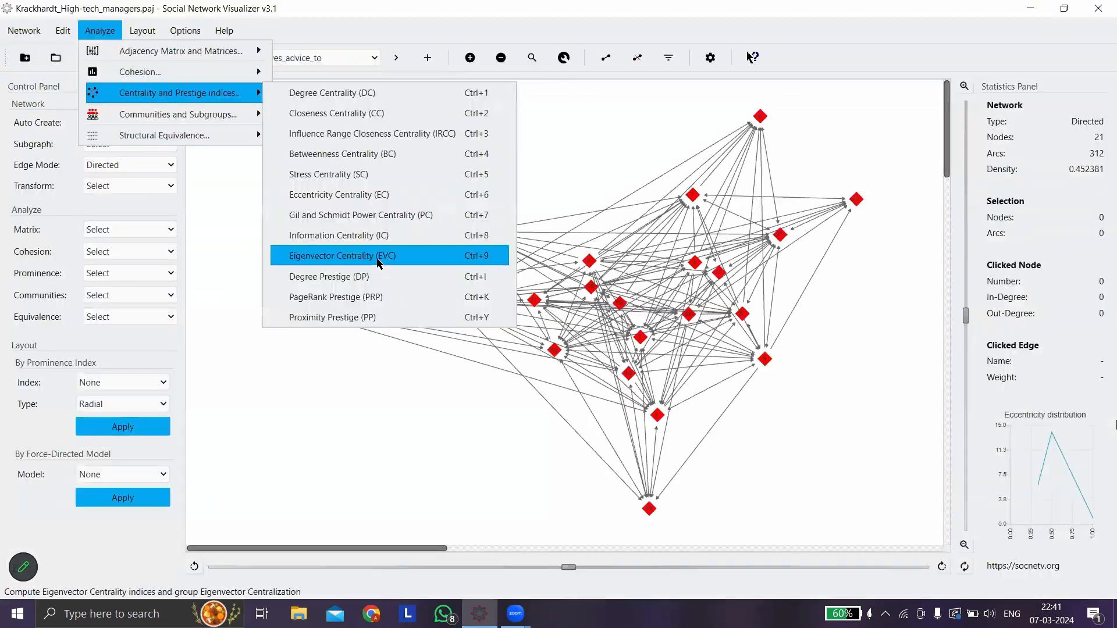
# Step: Compute the Eigenvector Centrality (EVC) indices for the network
pyautogui.click(378, 262)
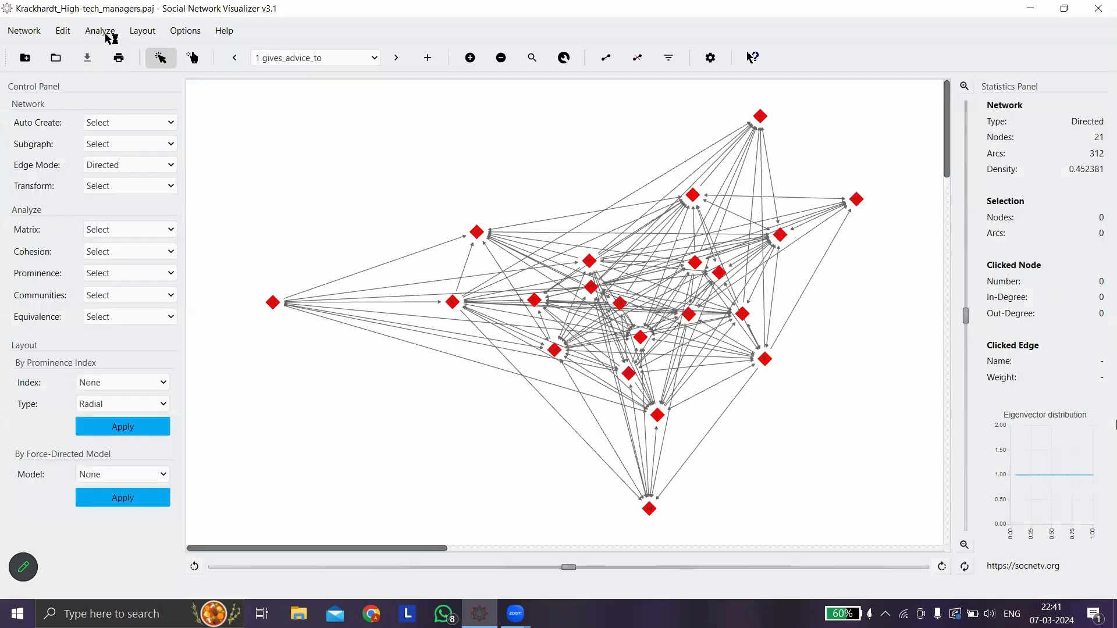
pyautogui.click(108, 36)
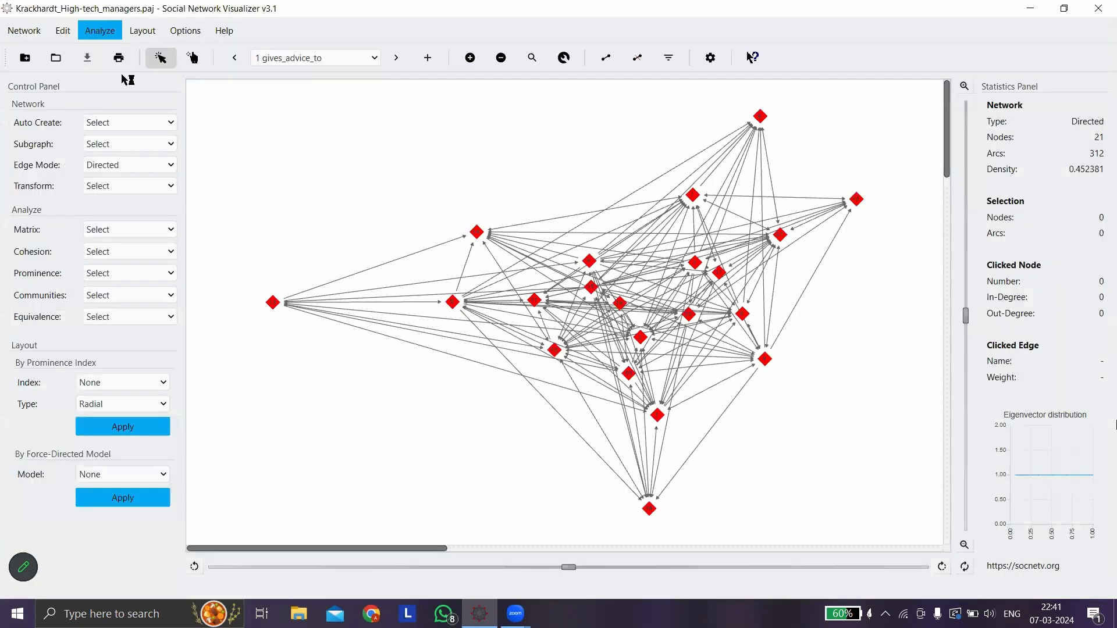
pyautogui.moveTo(236, 100)
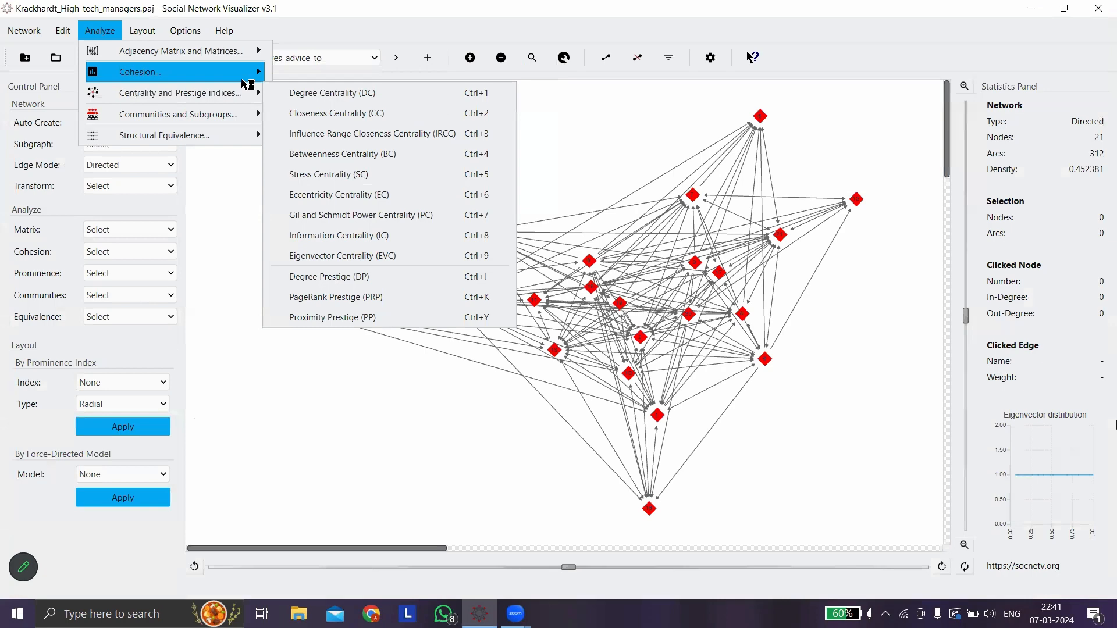
pyautogui.moveTo(243, 81)
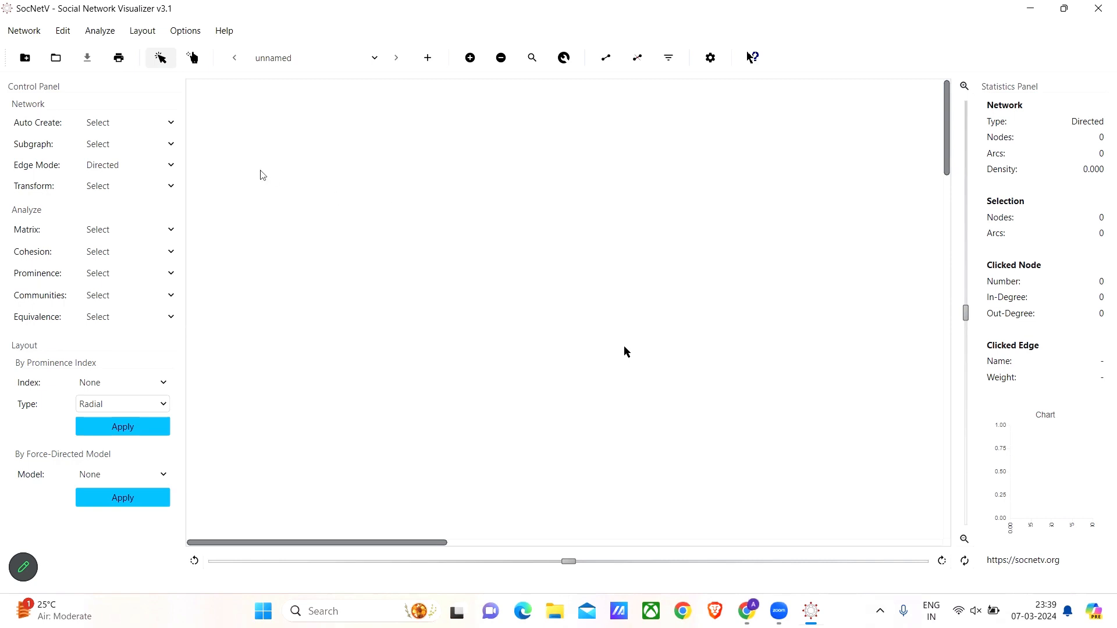
pyautogui.click(24, 32)
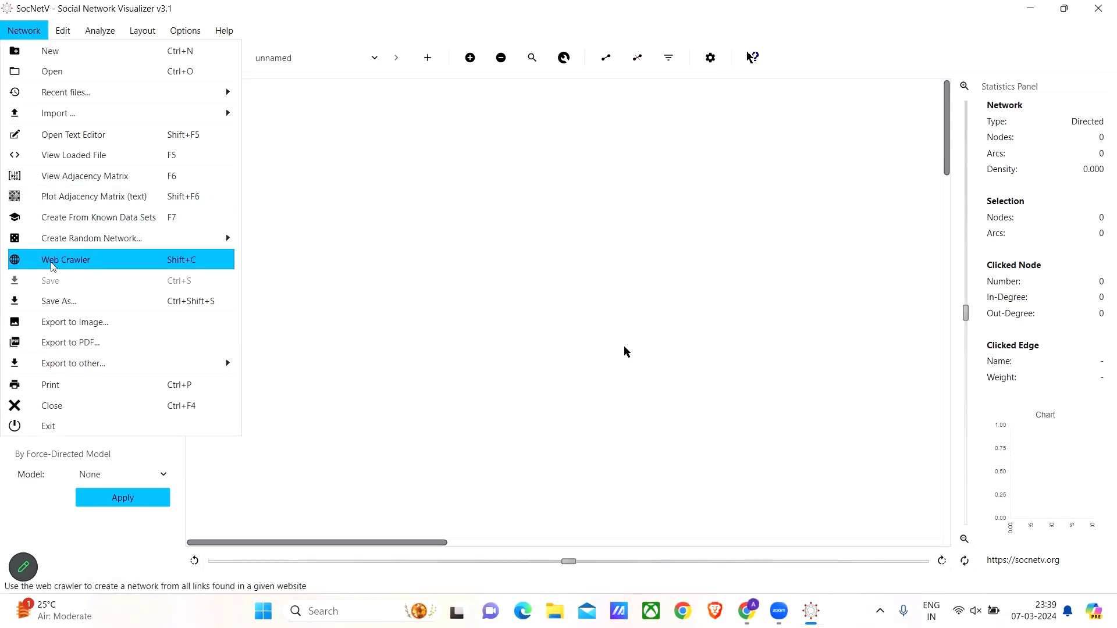
pyautogui.click(626, 352)
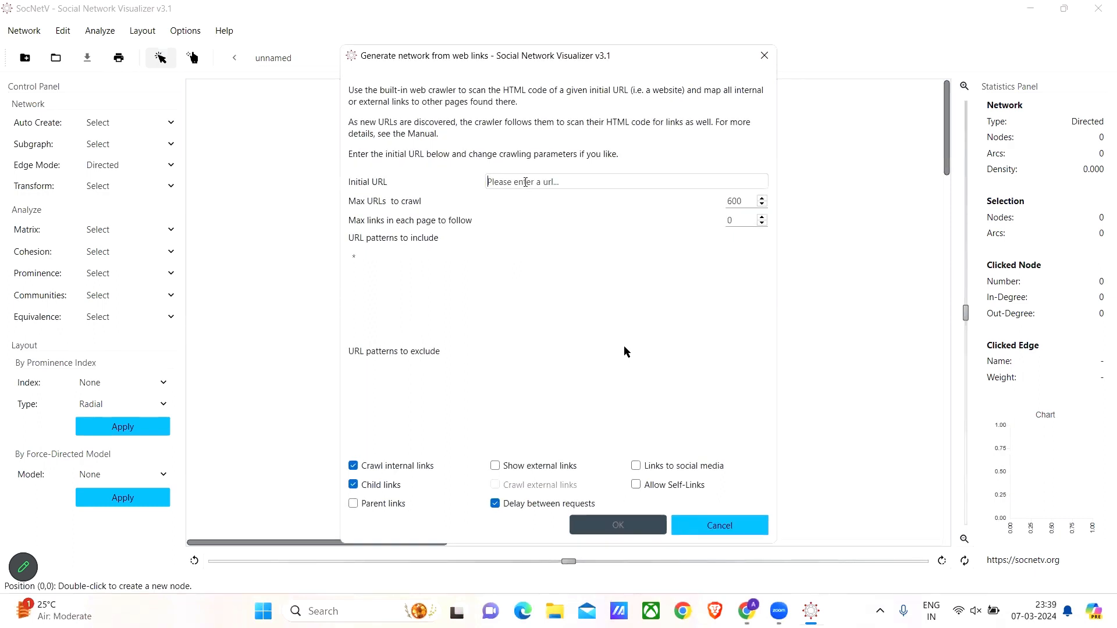
pyautogui.write('https://www.youtube.com/')
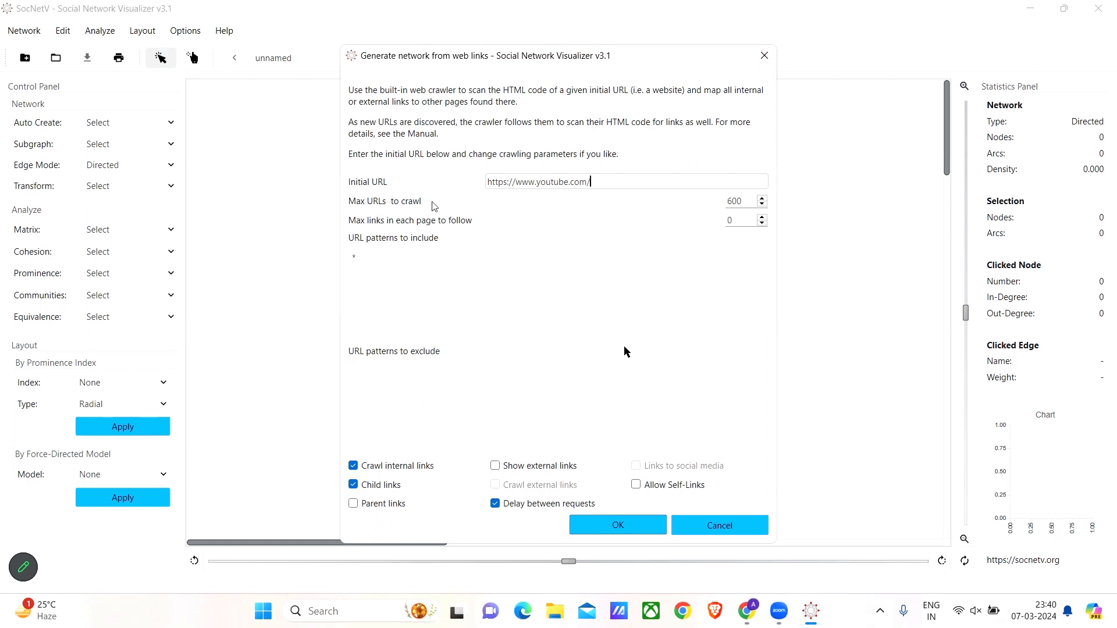
# Step: Limit the crawl to 20 URLs and 5 links per page, and generate the network from the web links
pyautogui.moveTo(433, 205)
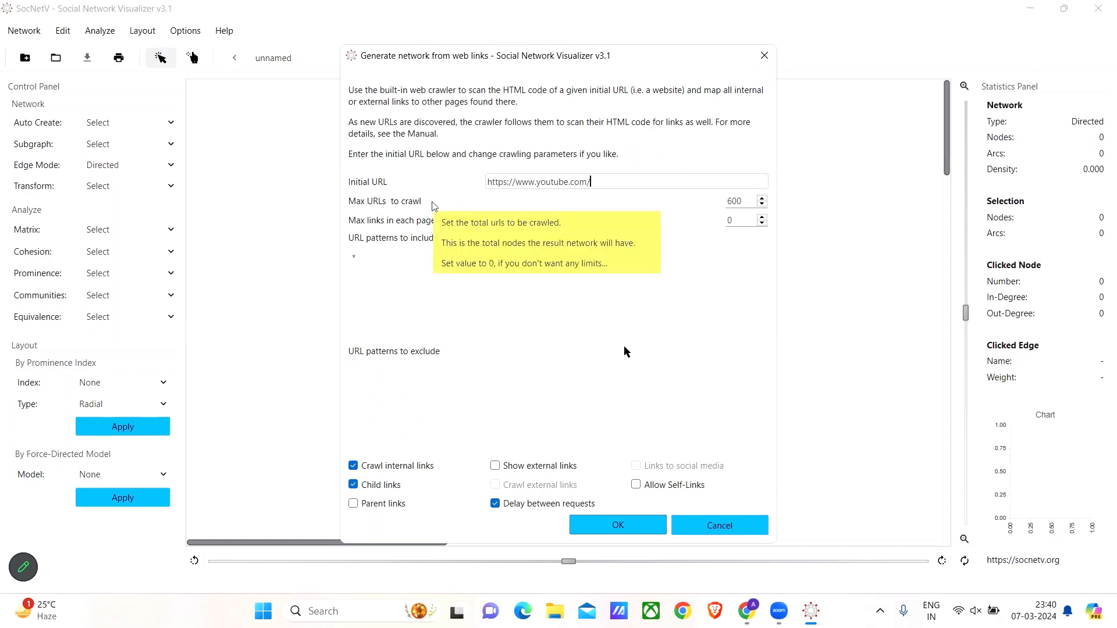
pyautogui.click(746, 206)
pyautogui.press('BackSpace')
pyautogui.press('BackSpace')
pyautogui.press('BackSpace')
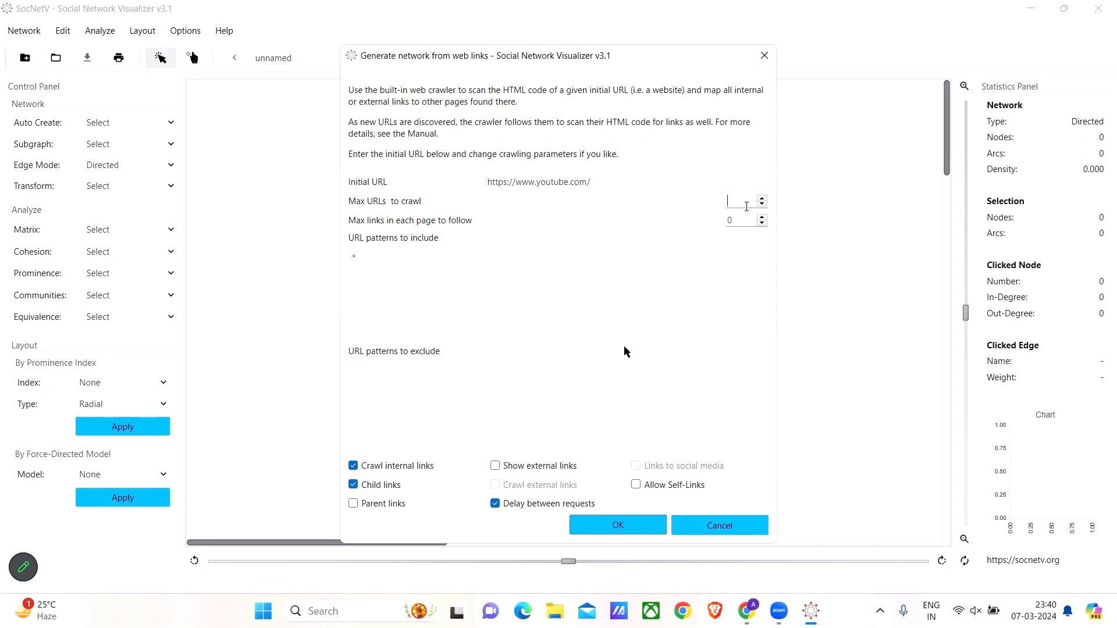
pyautogui.write('20')
pyautogui.click(733, 221)
pyautogui.press('BackSpace')
pyautogui.write('5')
pyautogui.click(642, 533)
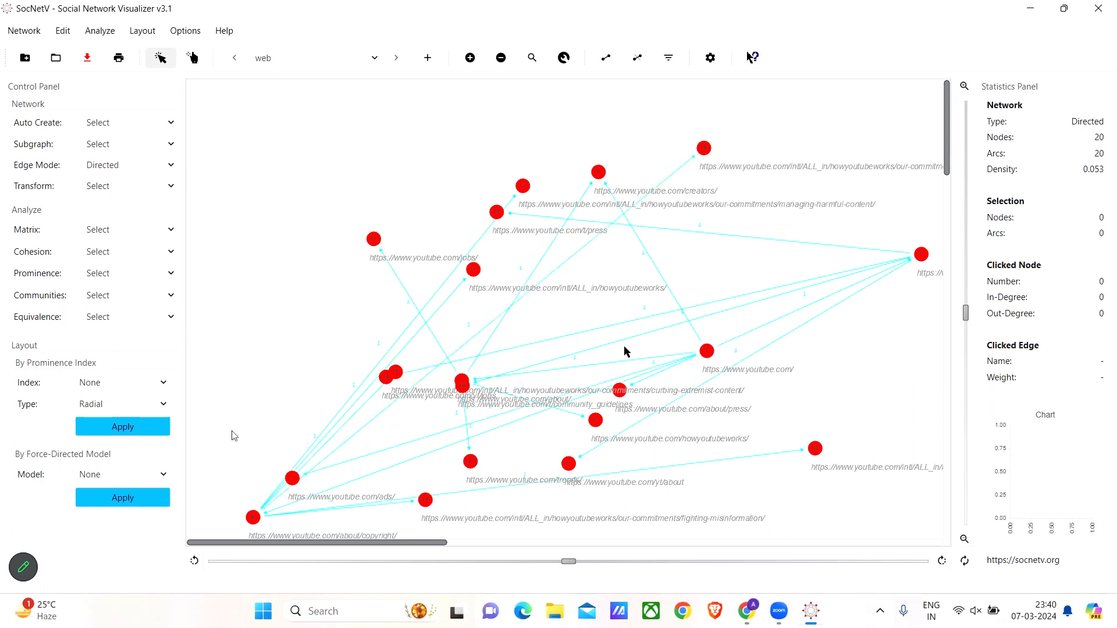
# Step: Lay out the crawled network by Degree Centrality using the Radial type
pyautogui.click(113, 407)
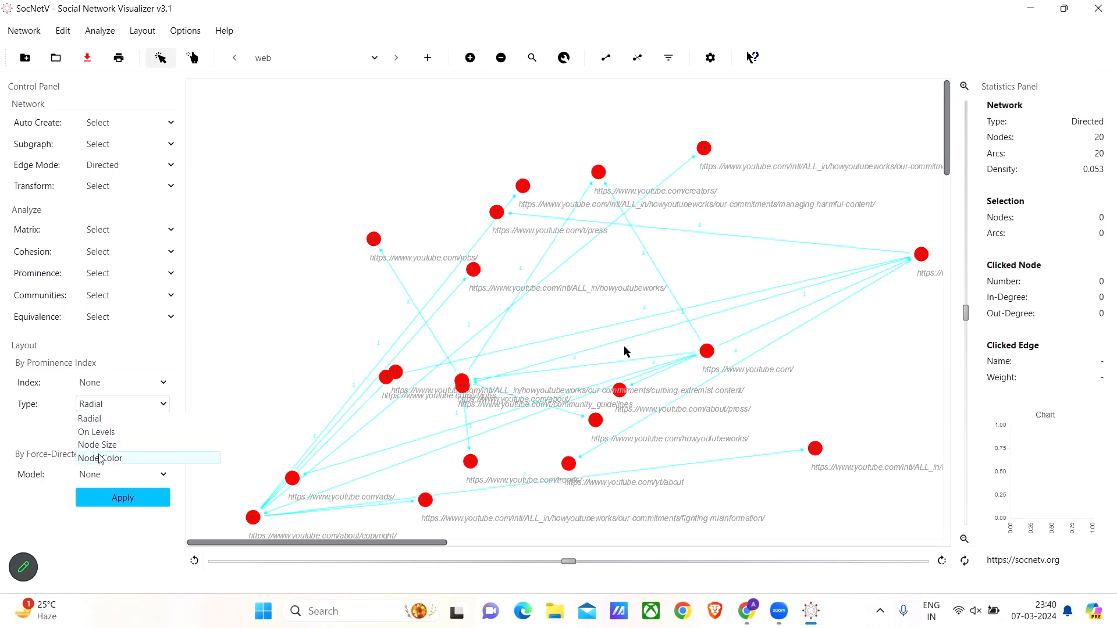
pyautogui.click(99, 424)
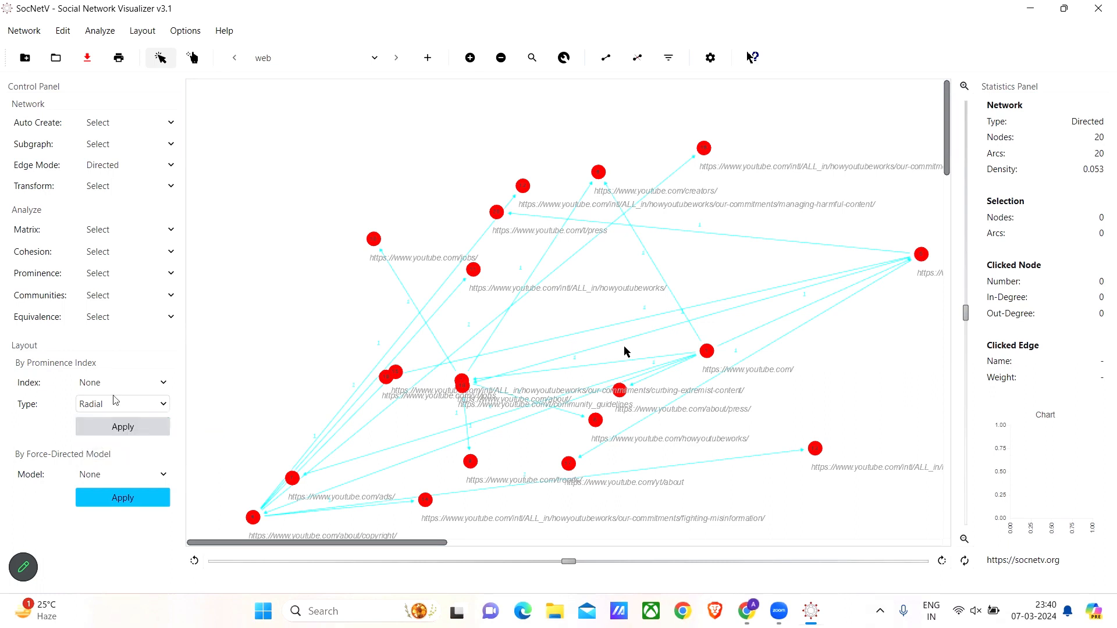
pyautogui.click(123, 388)
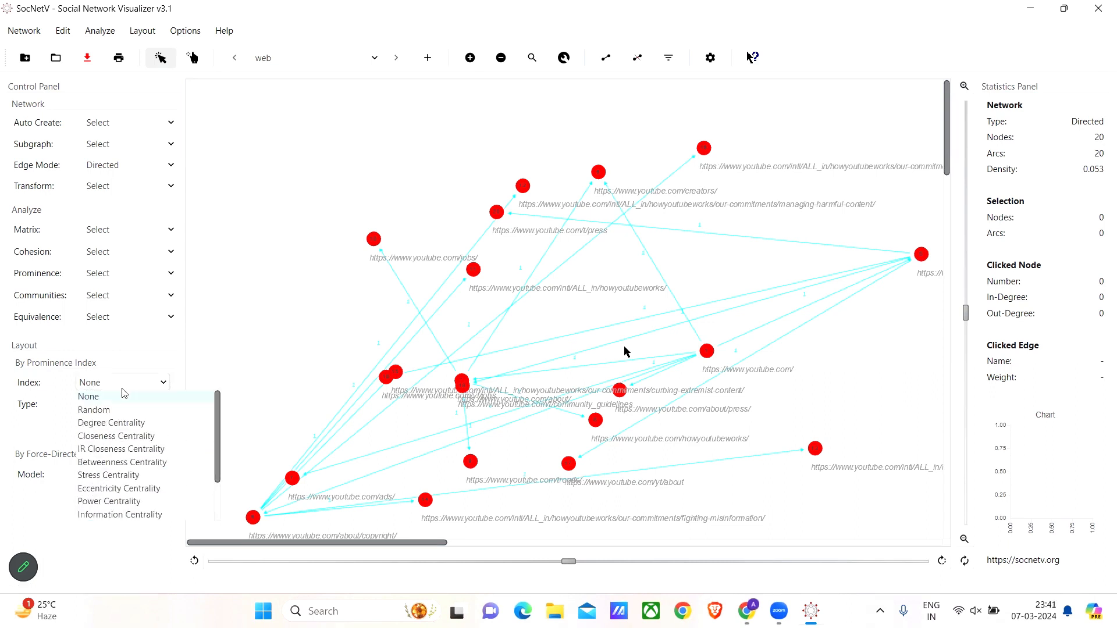
pyautogui.click(122, 423)
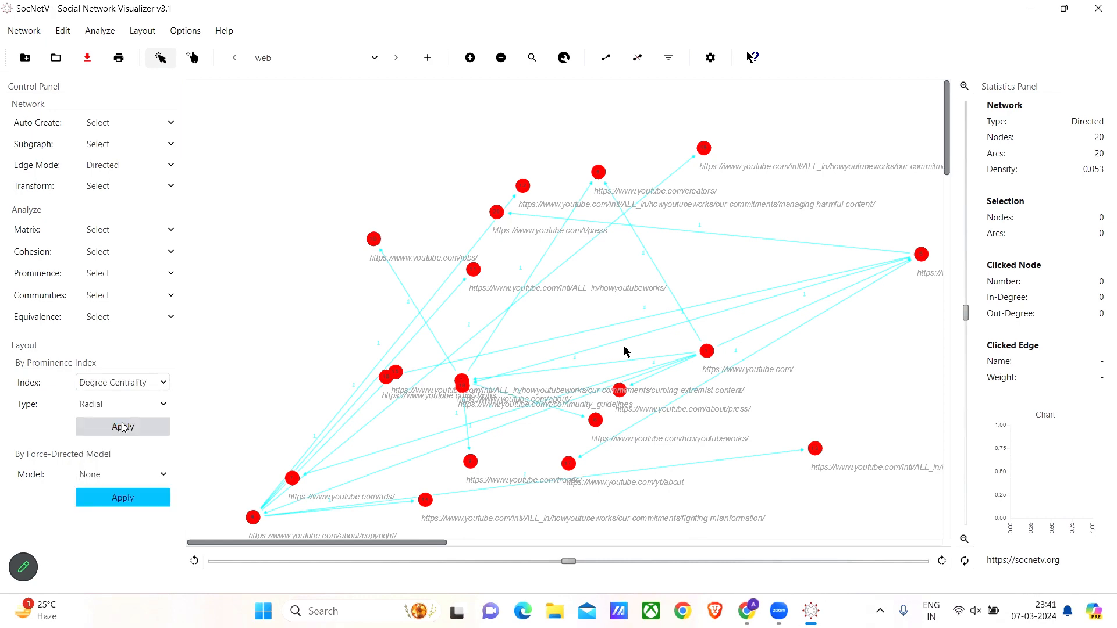
pyautogui.click(123, 427)
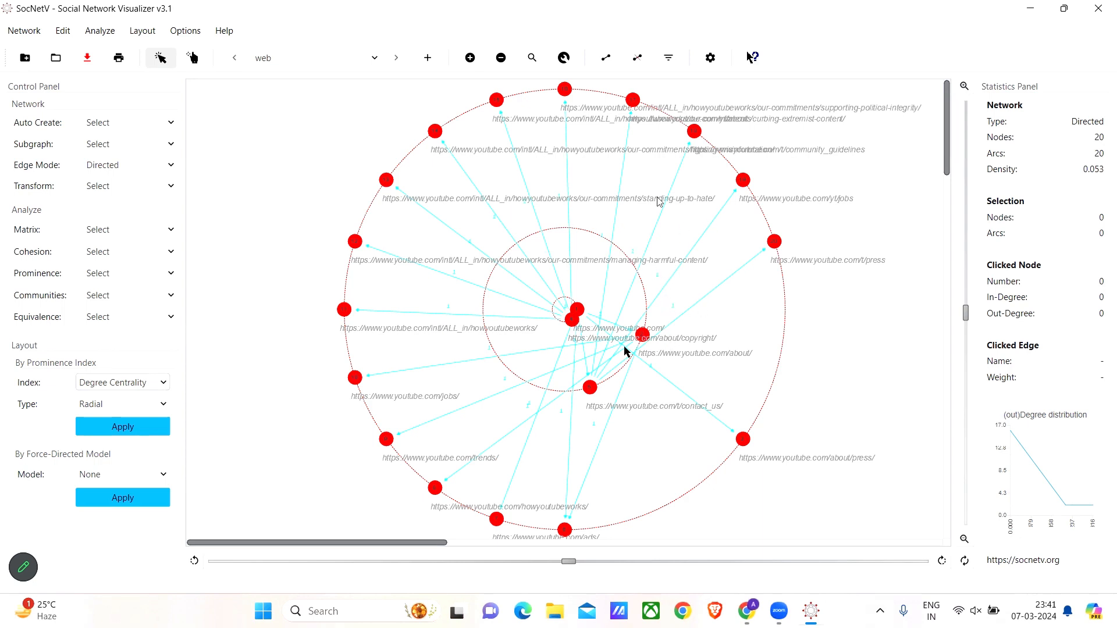
# Step: Open the edge preferences beside the network and switch the display of edges off and back on
pyautogui.click(710, 60)
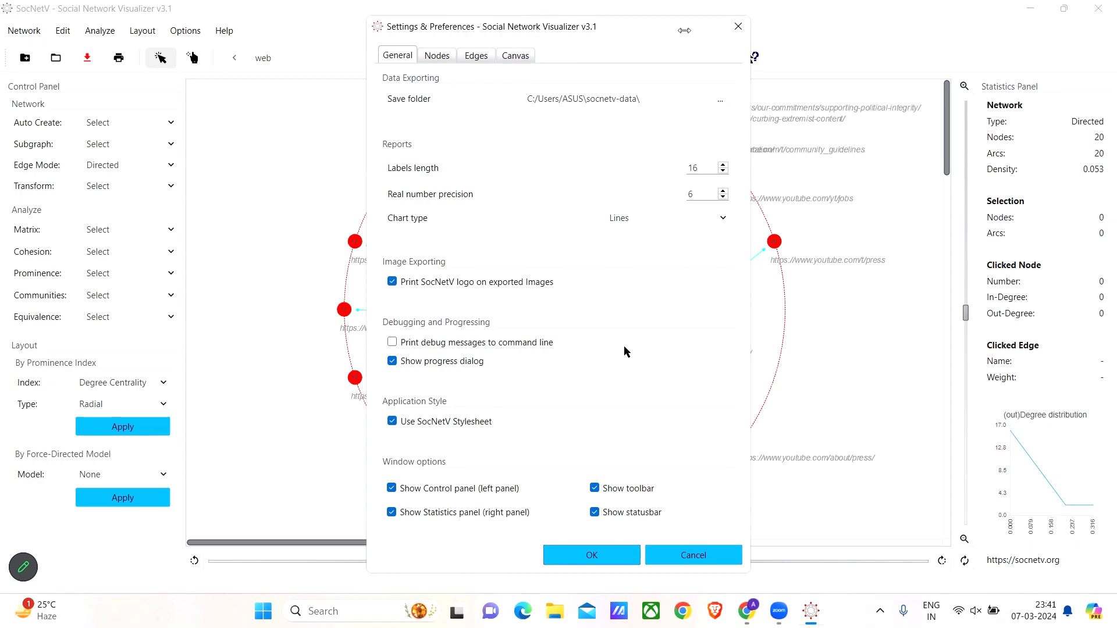
pyautogui.moveTo(684, 31); pyautogui.dragTo(1030, 41)
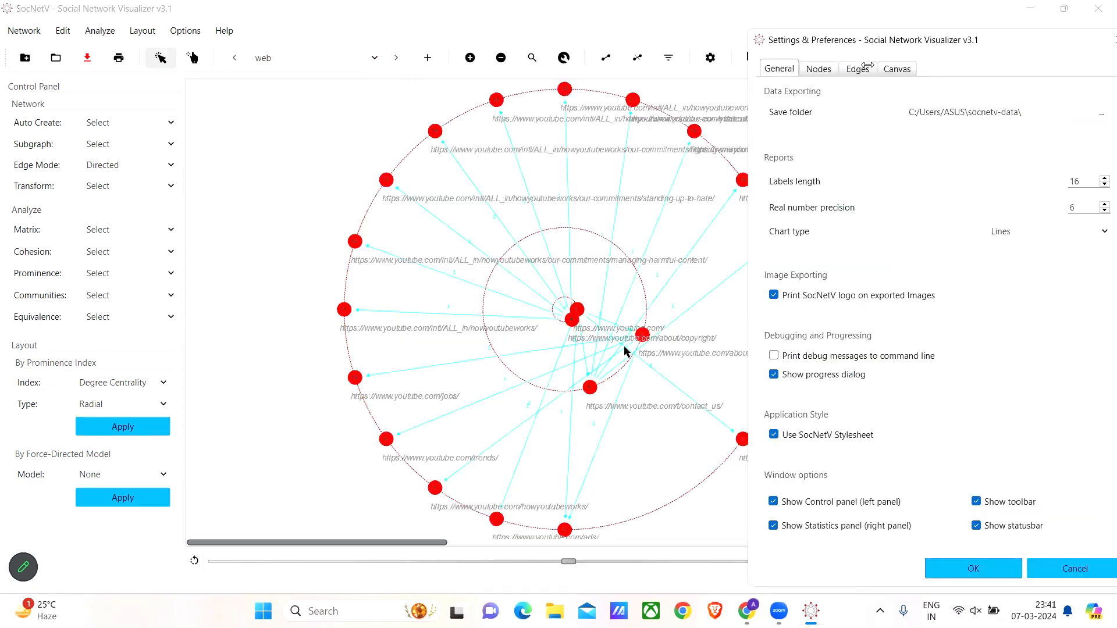
pyautogui.click(859, 68)
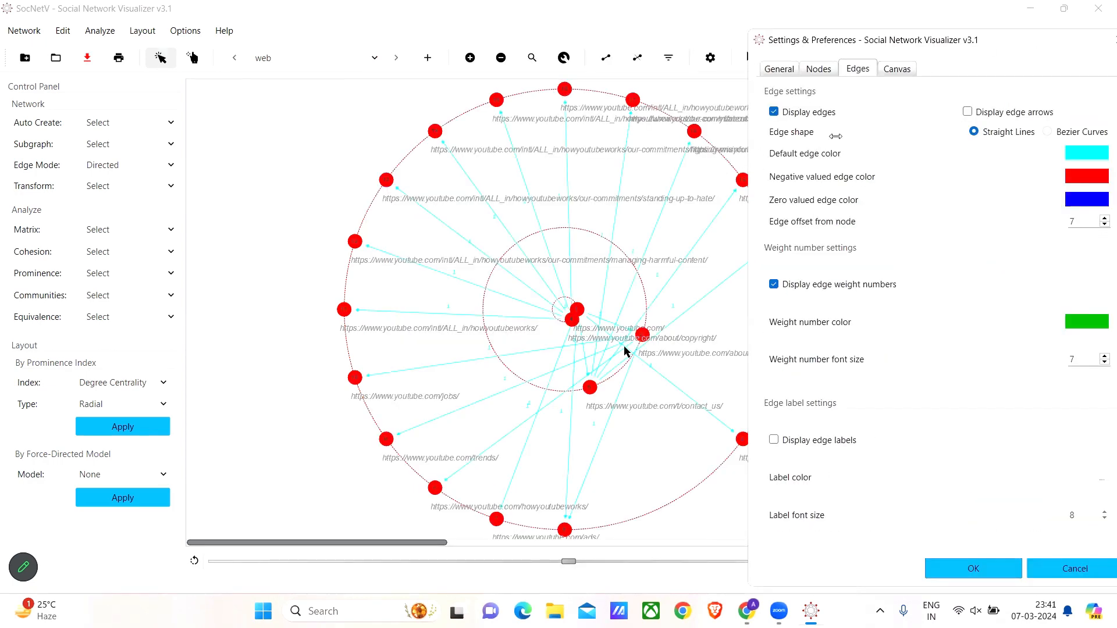
pyautogui.click(774, 112)
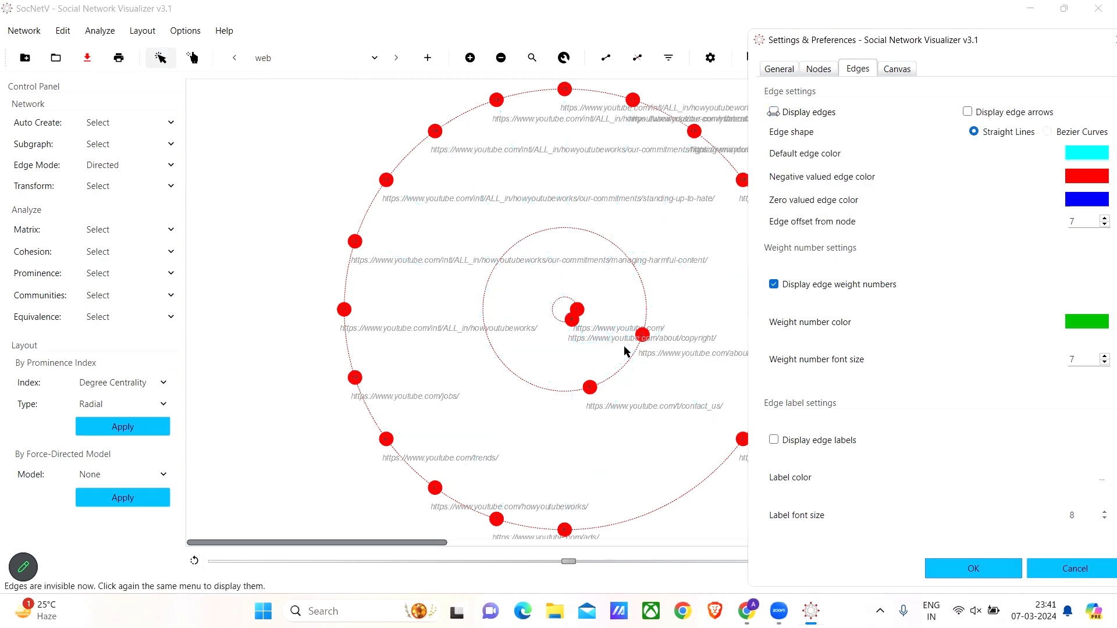
pyautogui.click(773, 111)
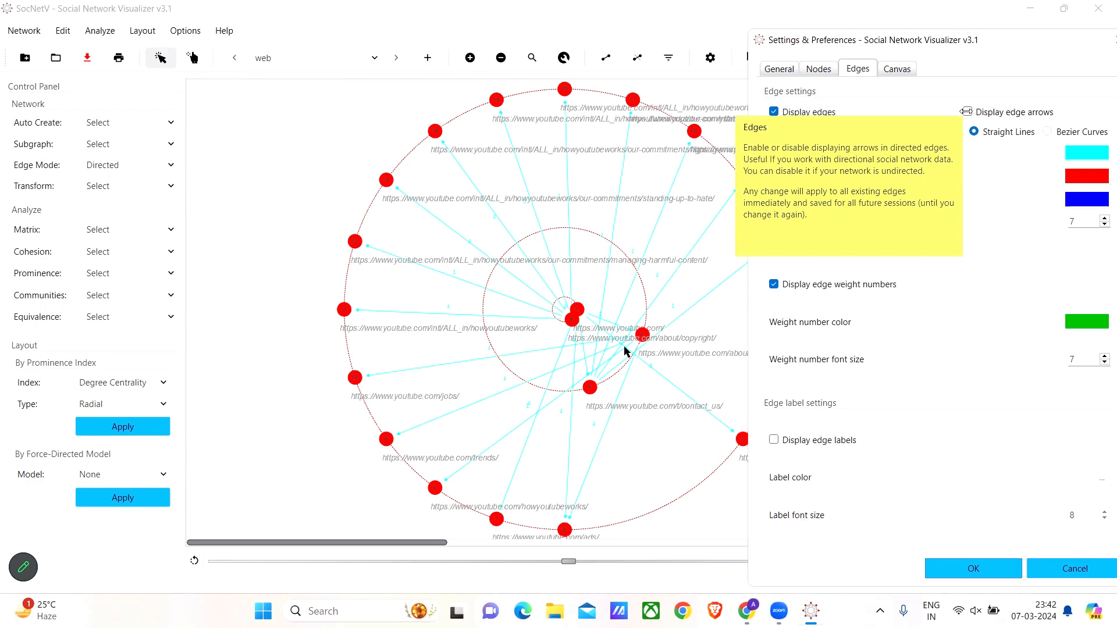
# Step: Toggle the display of edge arrows and leave the arrows switched on
pyautogui.click(967, 111)
pyautogui.click(967, 111)
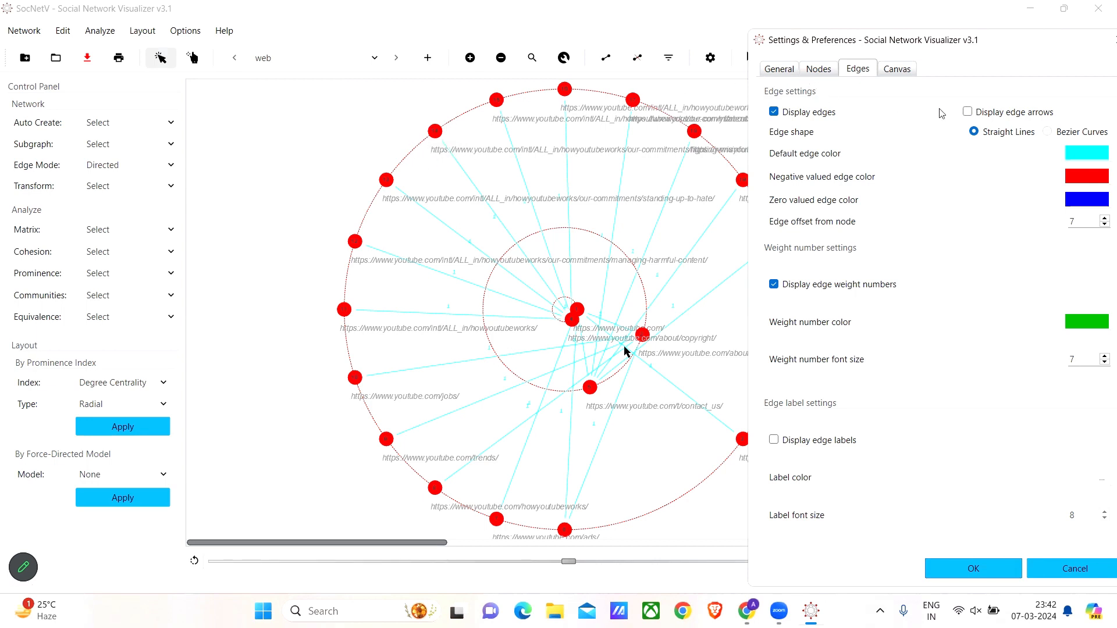
pyautogui.click(969, 112)
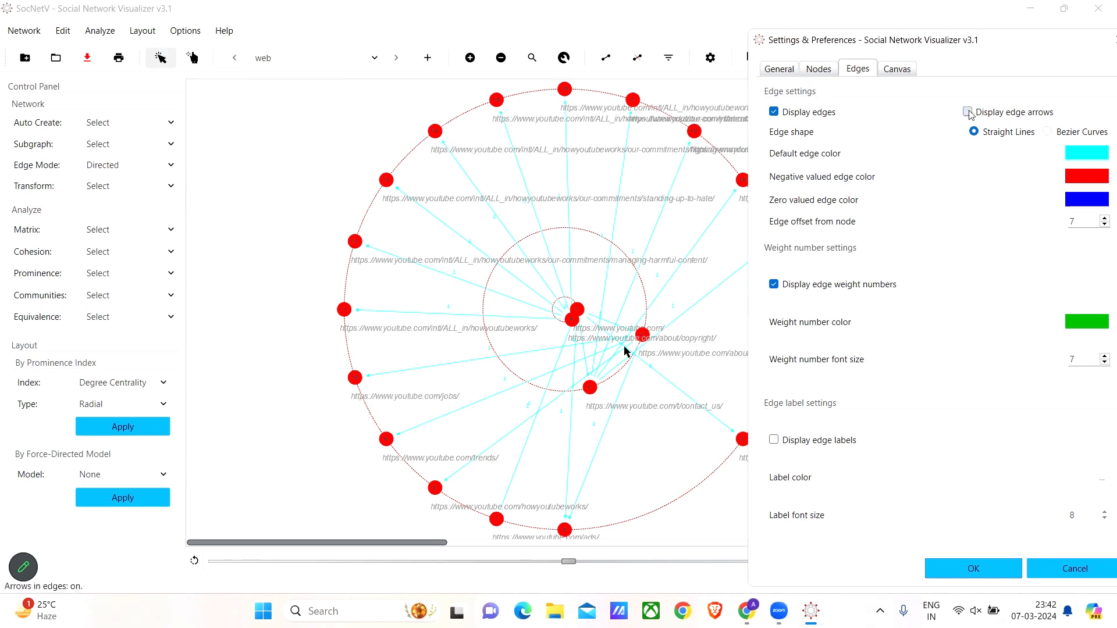
# Step: Set the default edge color to the violet-blue basic color #5555ff
pyautogui.click(1101, 156)
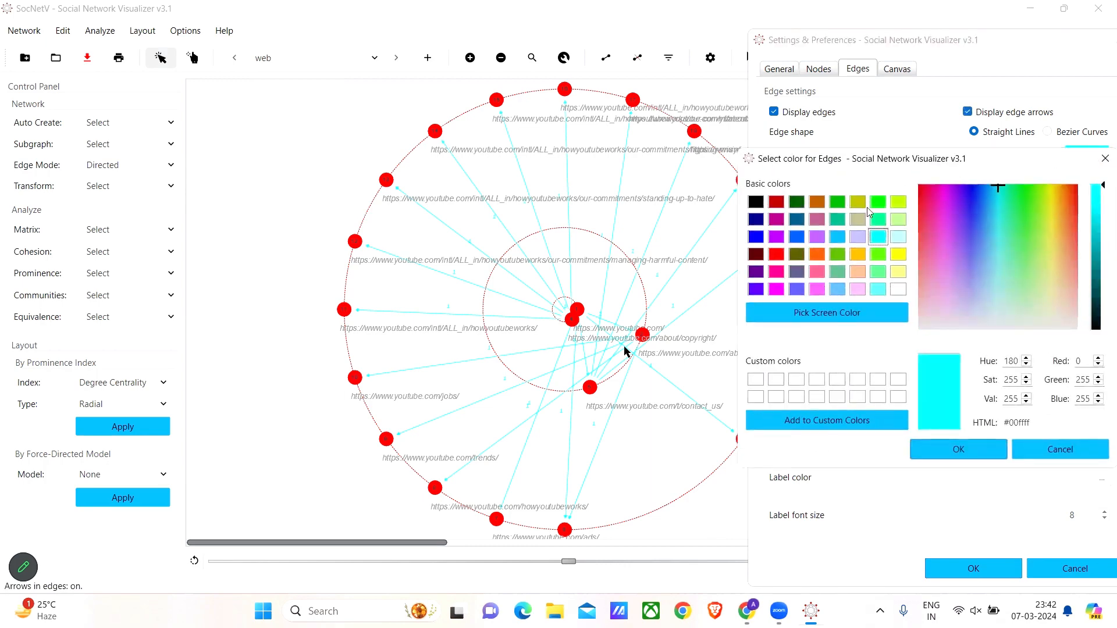
pyautogui.click(797, 290)
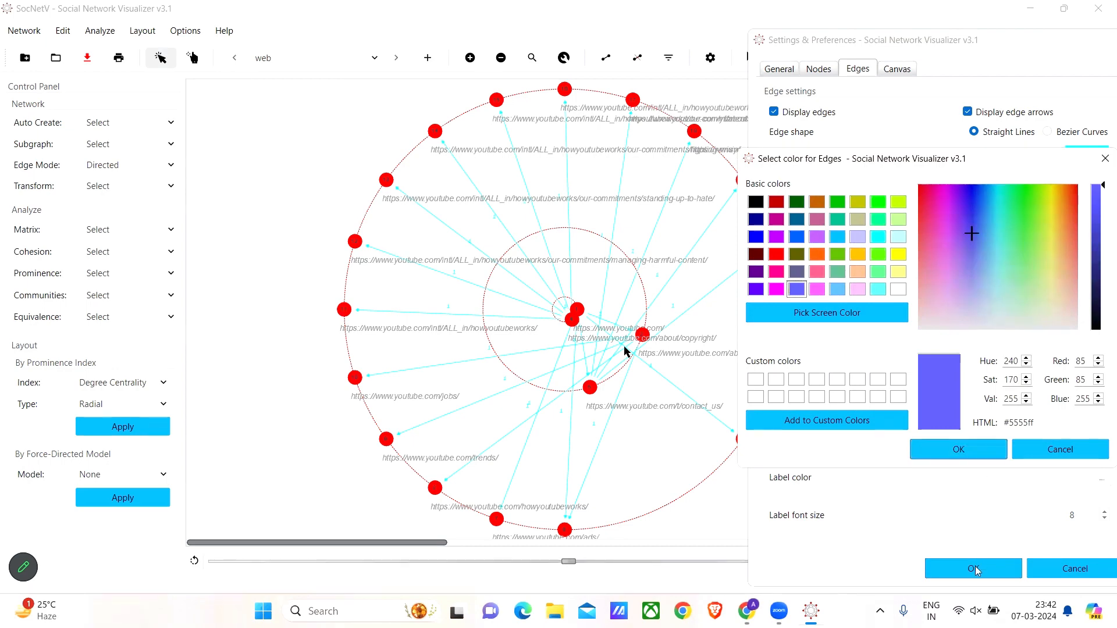
pyautogui.click(959, 449)
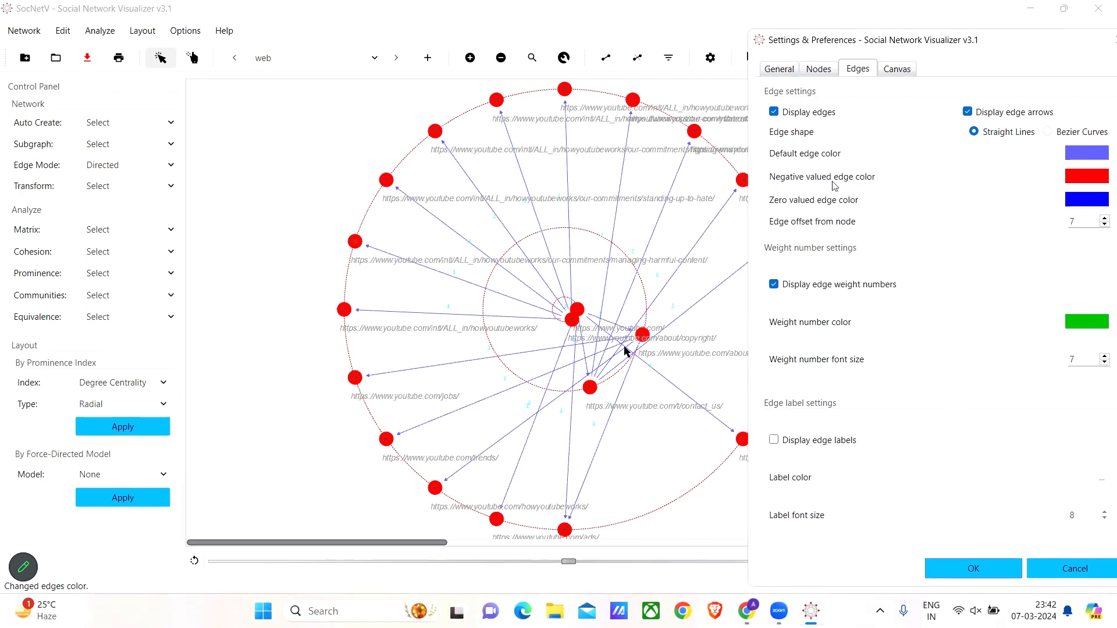
# Step: Switch the edge weight numbers off and on, leave them displayed, and accept the preferences
pyautogui.moveTo(835, 185)
pyautogui.moveTo(774, 290)
pyautogui.click(774, 285)
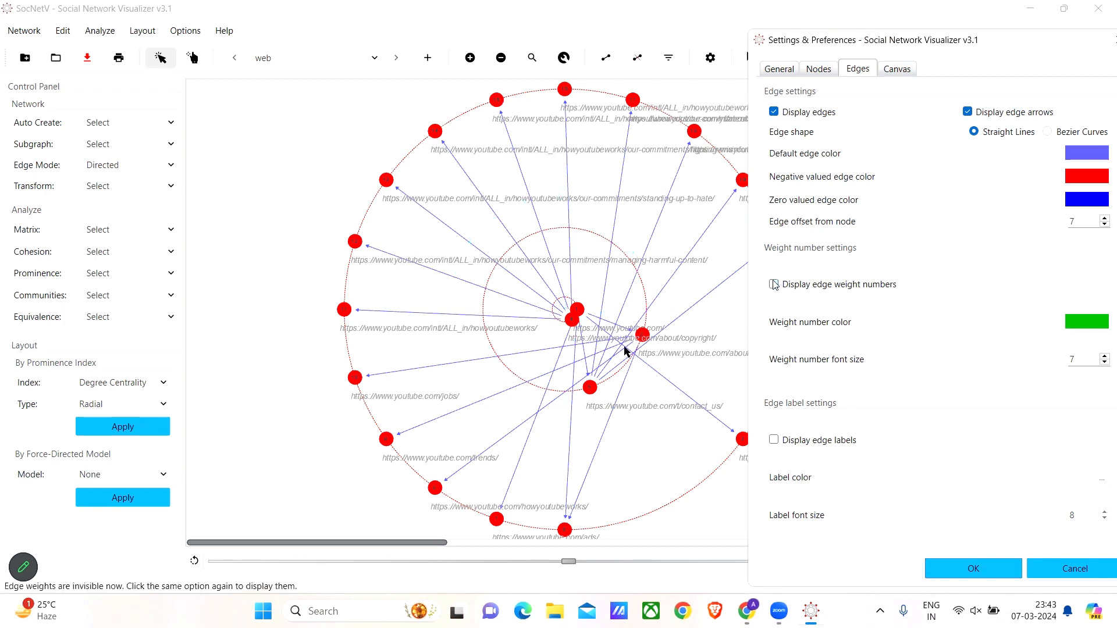
pyautogui.click(775, 285)
pyautogui.click(775, 285)
pyautogui.click(774, 285)
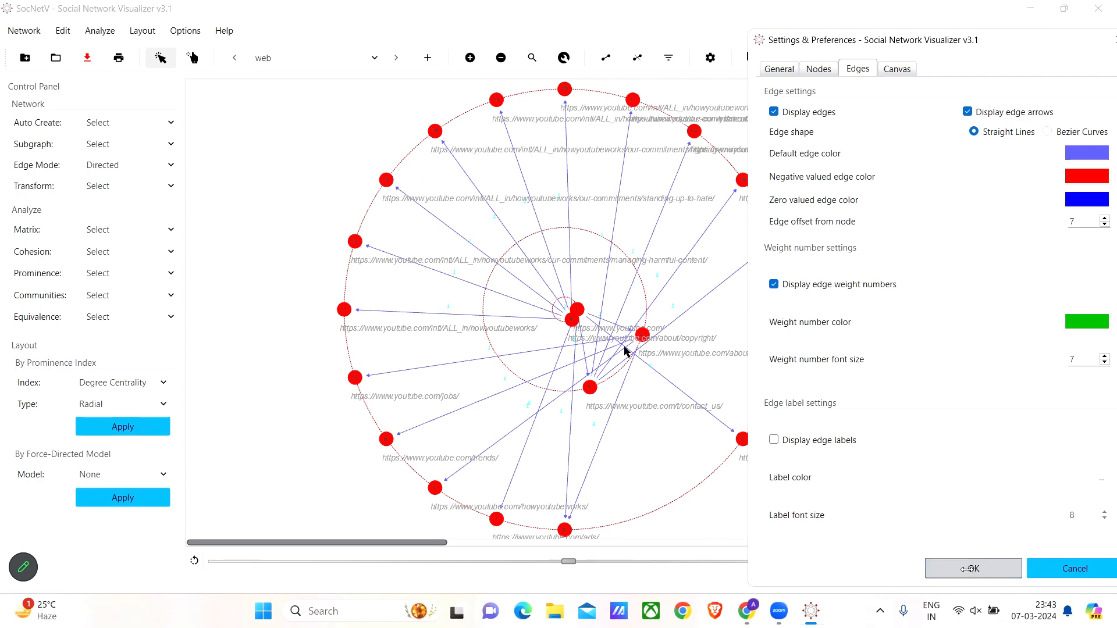
pyautogui.click(967, 569)
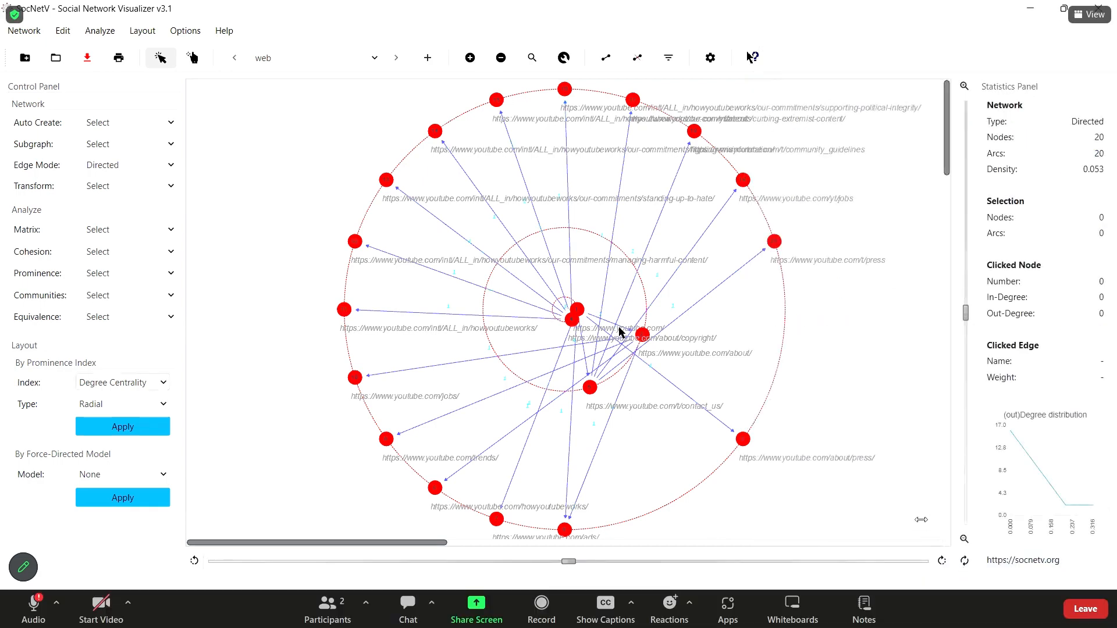